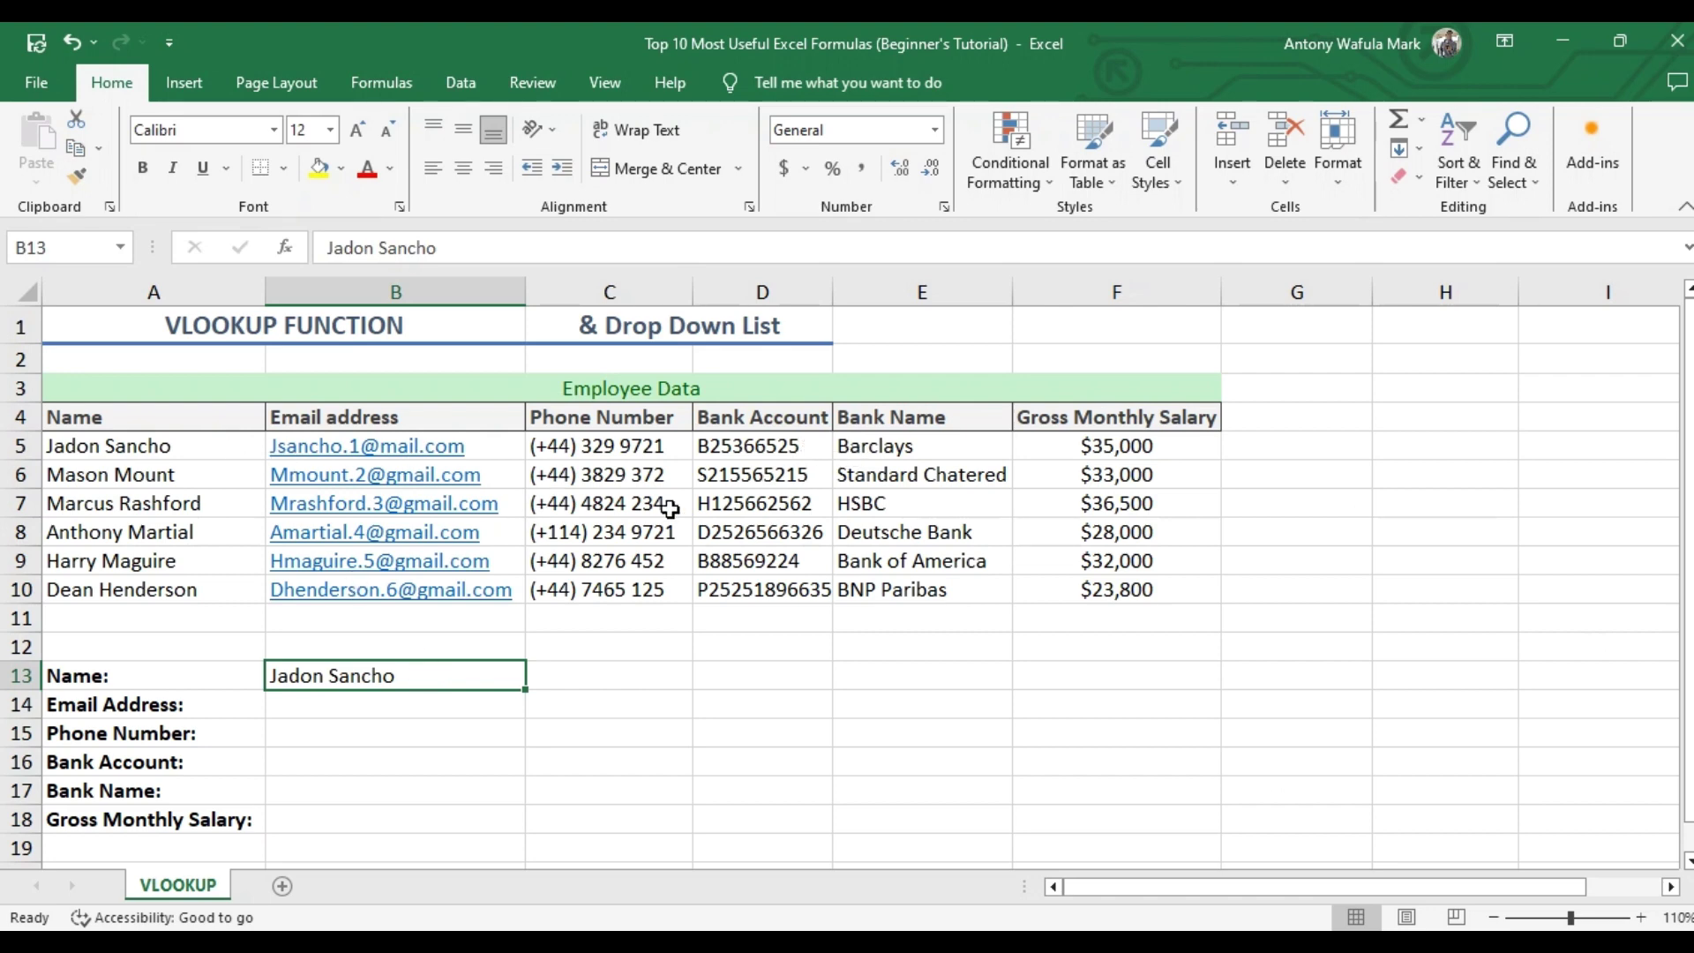
- Look up the email address in B14 with =VLOOKUP(B13,A5:F10,2,FALSE), using the employee data table and an exact match
{"action": "left_click", "coordinate": [370, 702]}
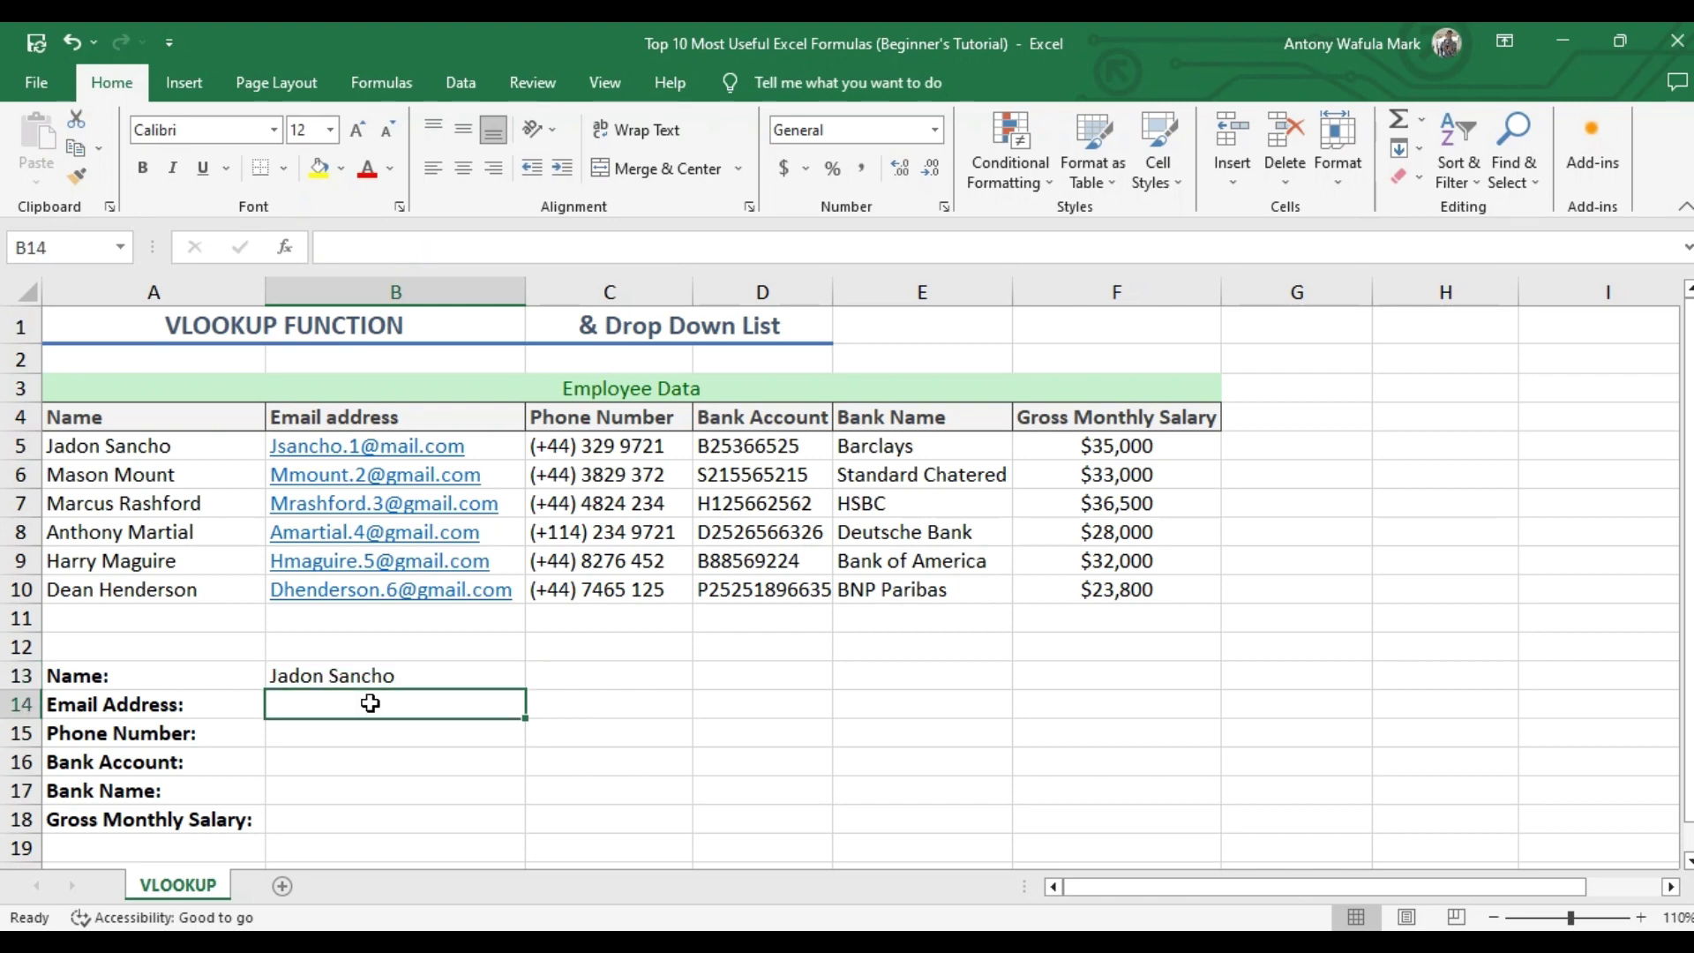
{"action": "type", "text": "=v"}
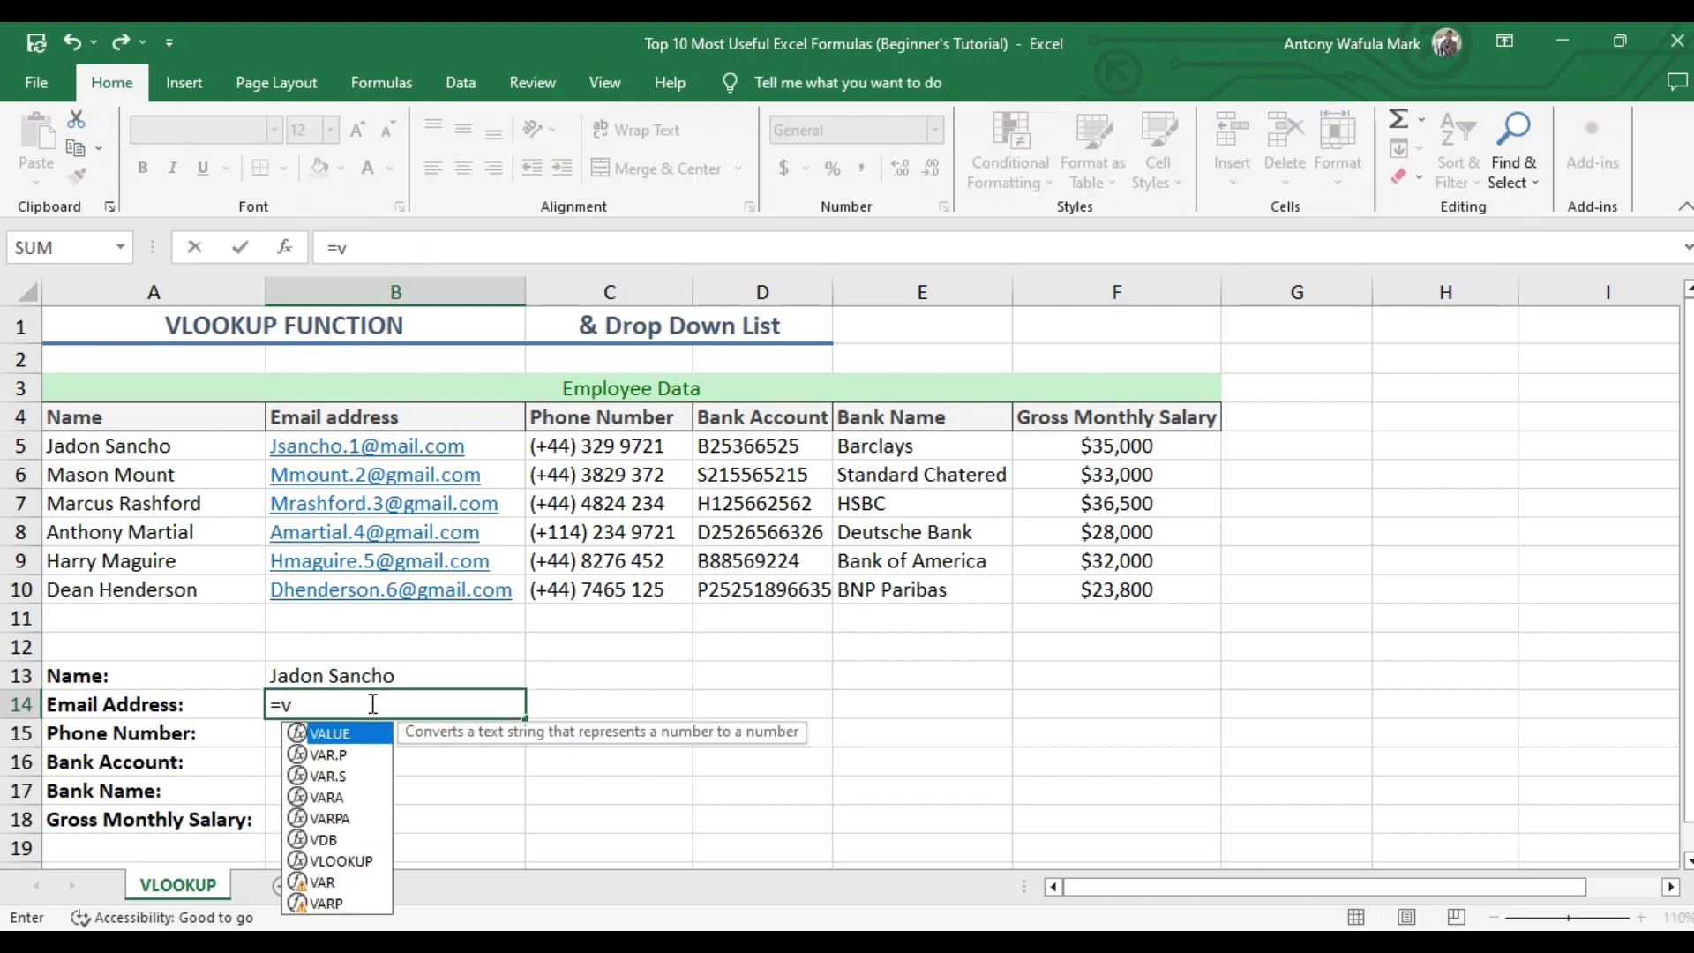
{"action": "type", "text": "lo"}
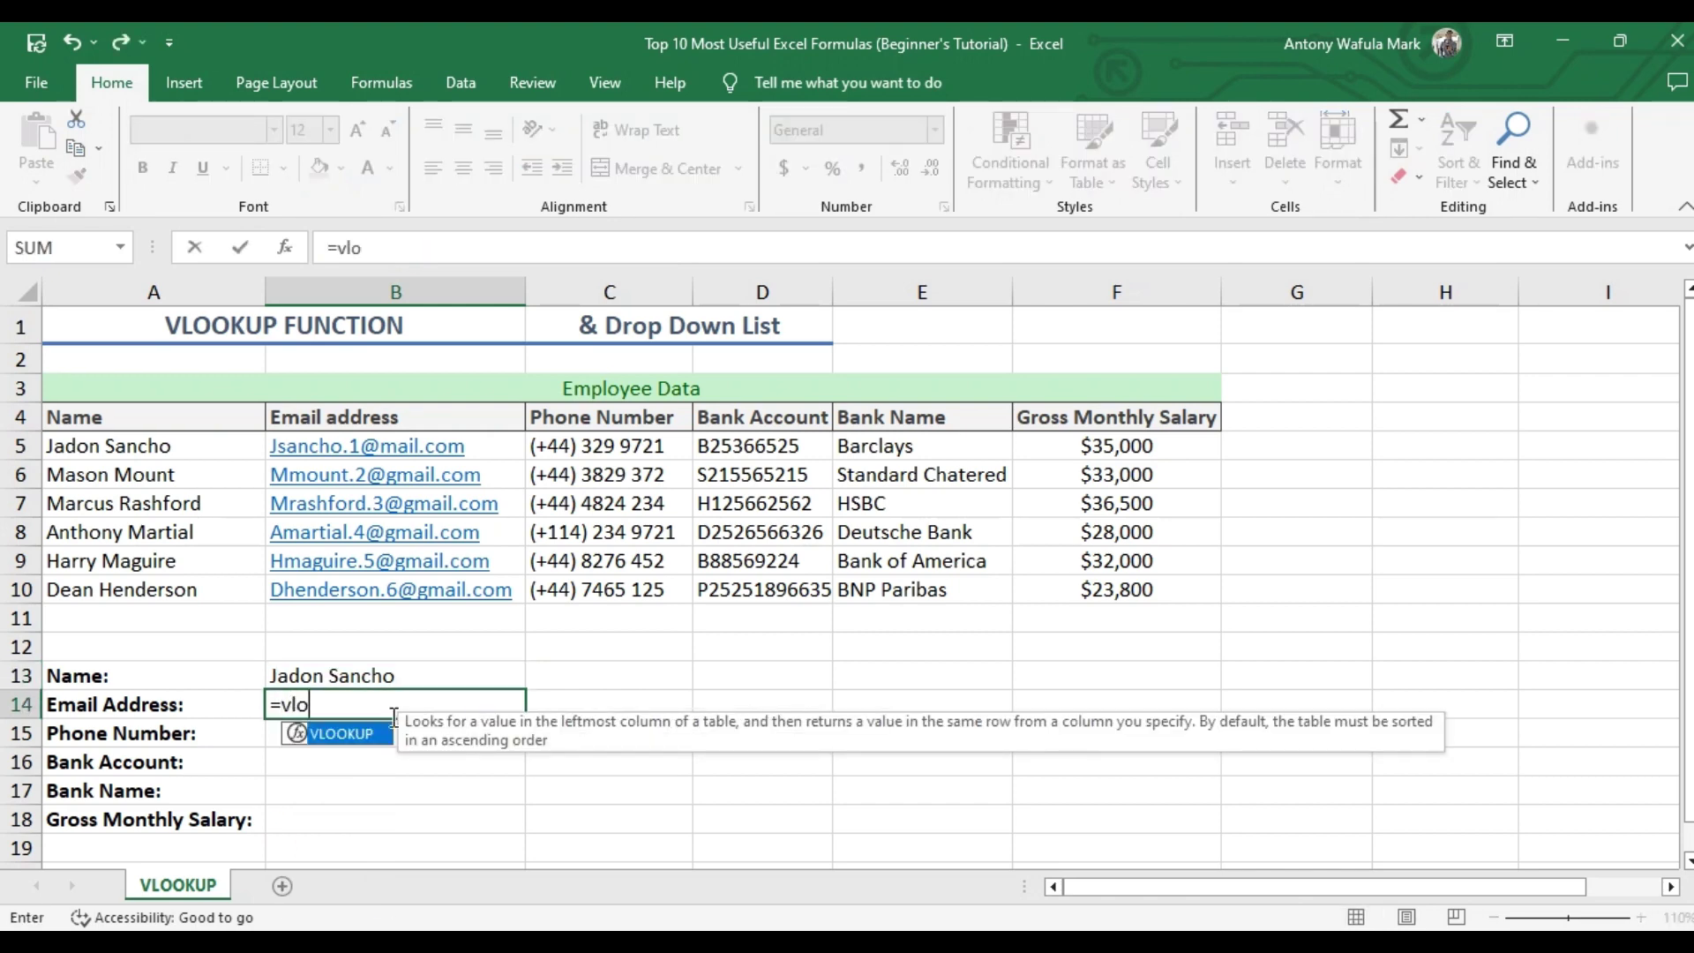
{"action": "double_click", "coordinate": [359, 741]}
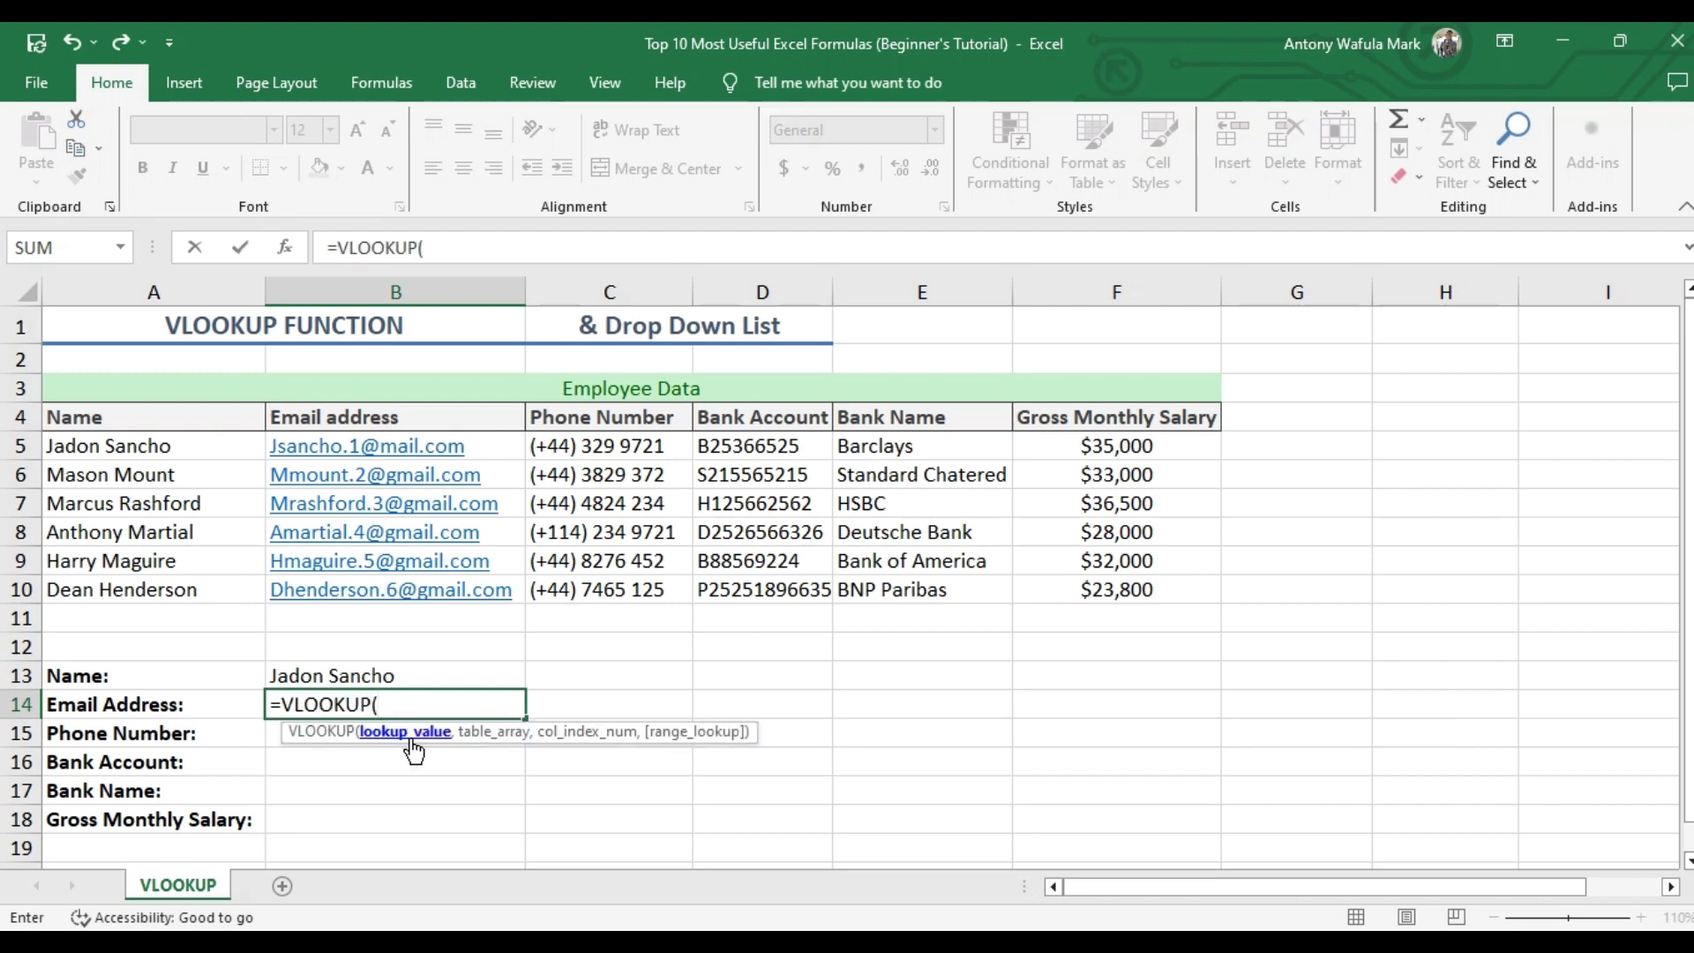
{"action": "left_click", "coordinate": [381, 678]}
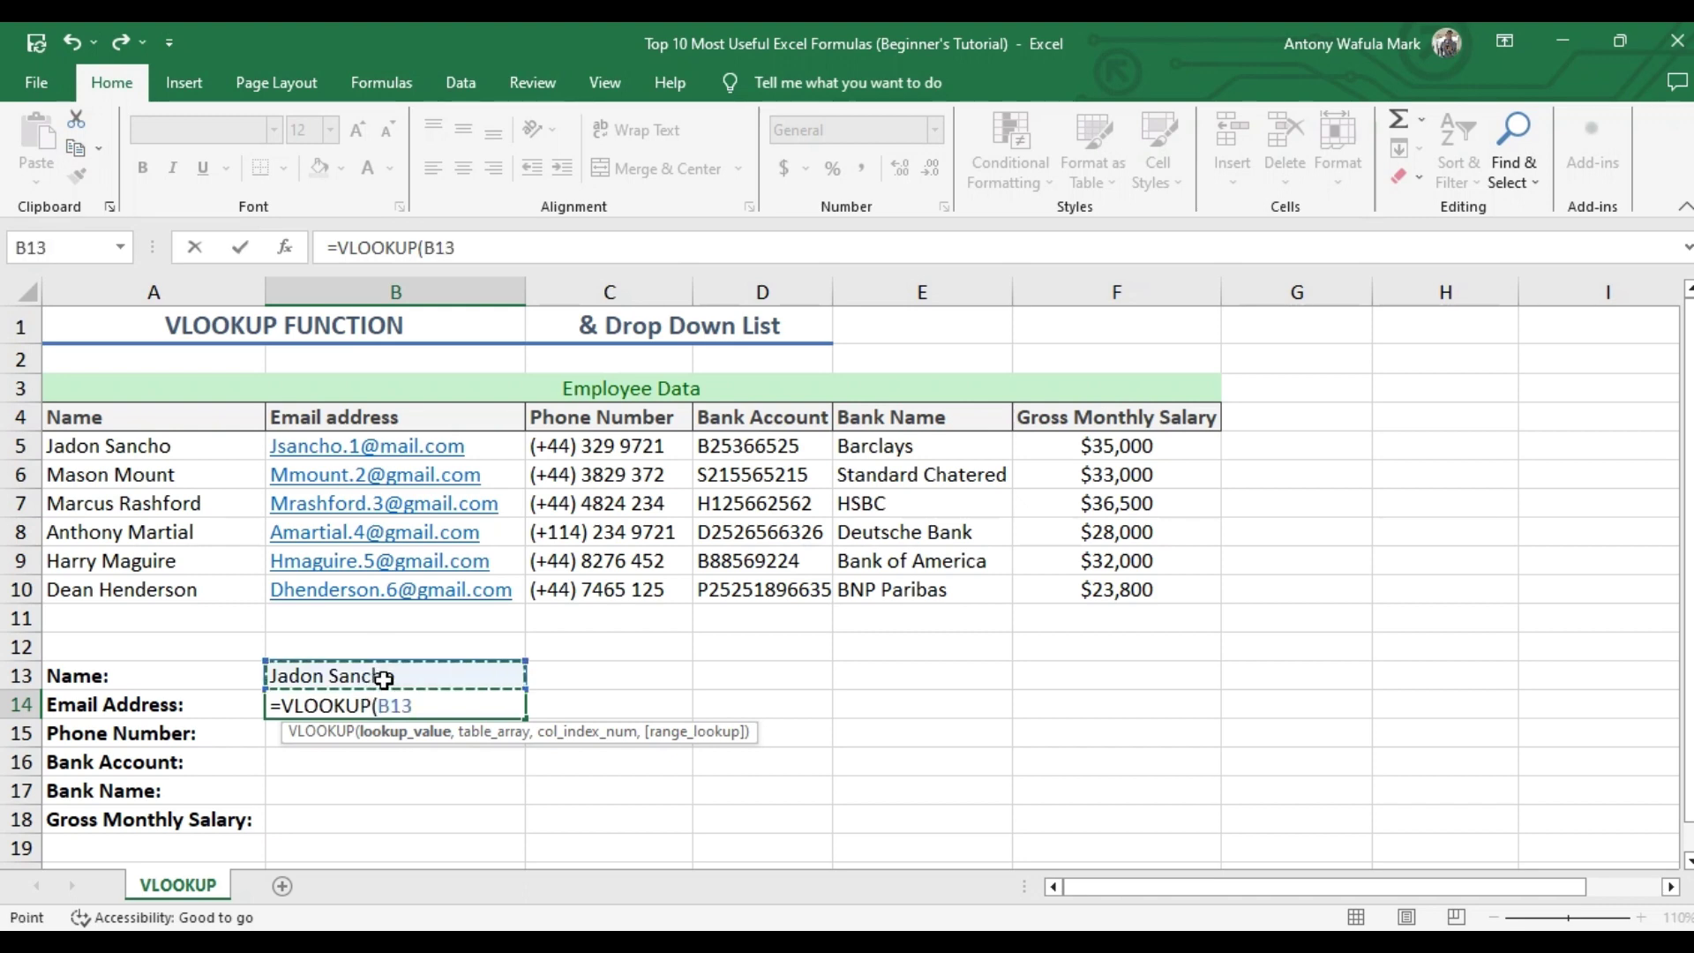
{"action": "type", "text": ","}
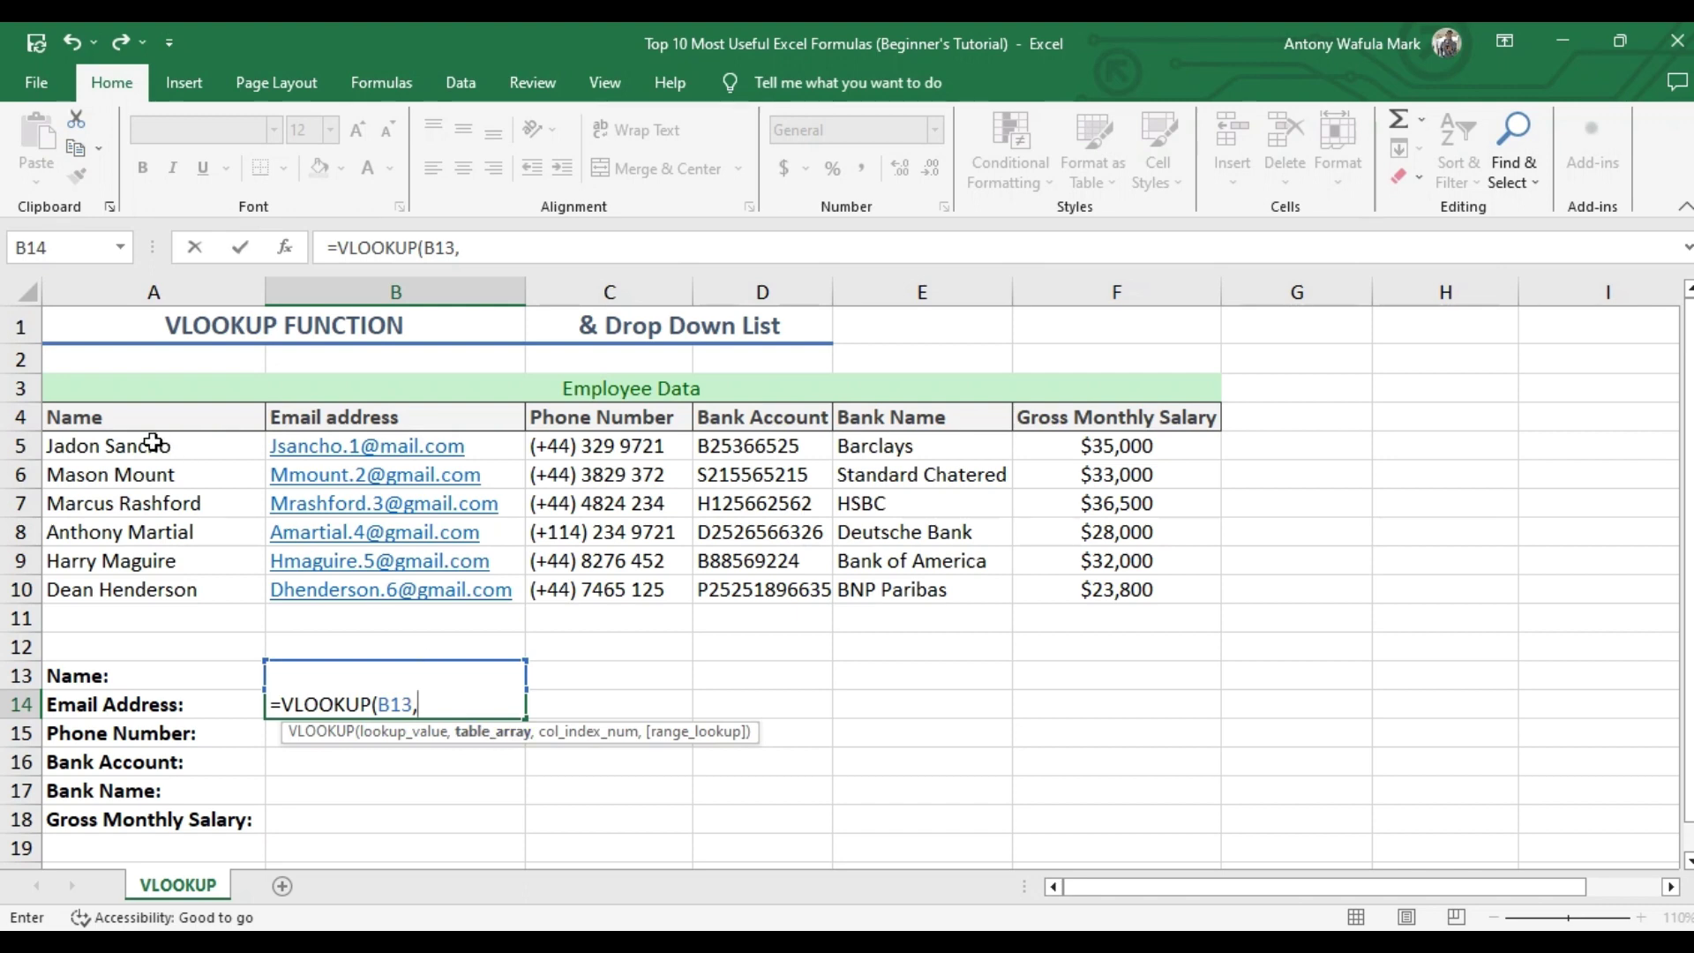
{"action": "left_click_drag", "start_coordinate": [154, 443], "coordinate": [1119, 590]}
{"action": "type", "text": ",2"}
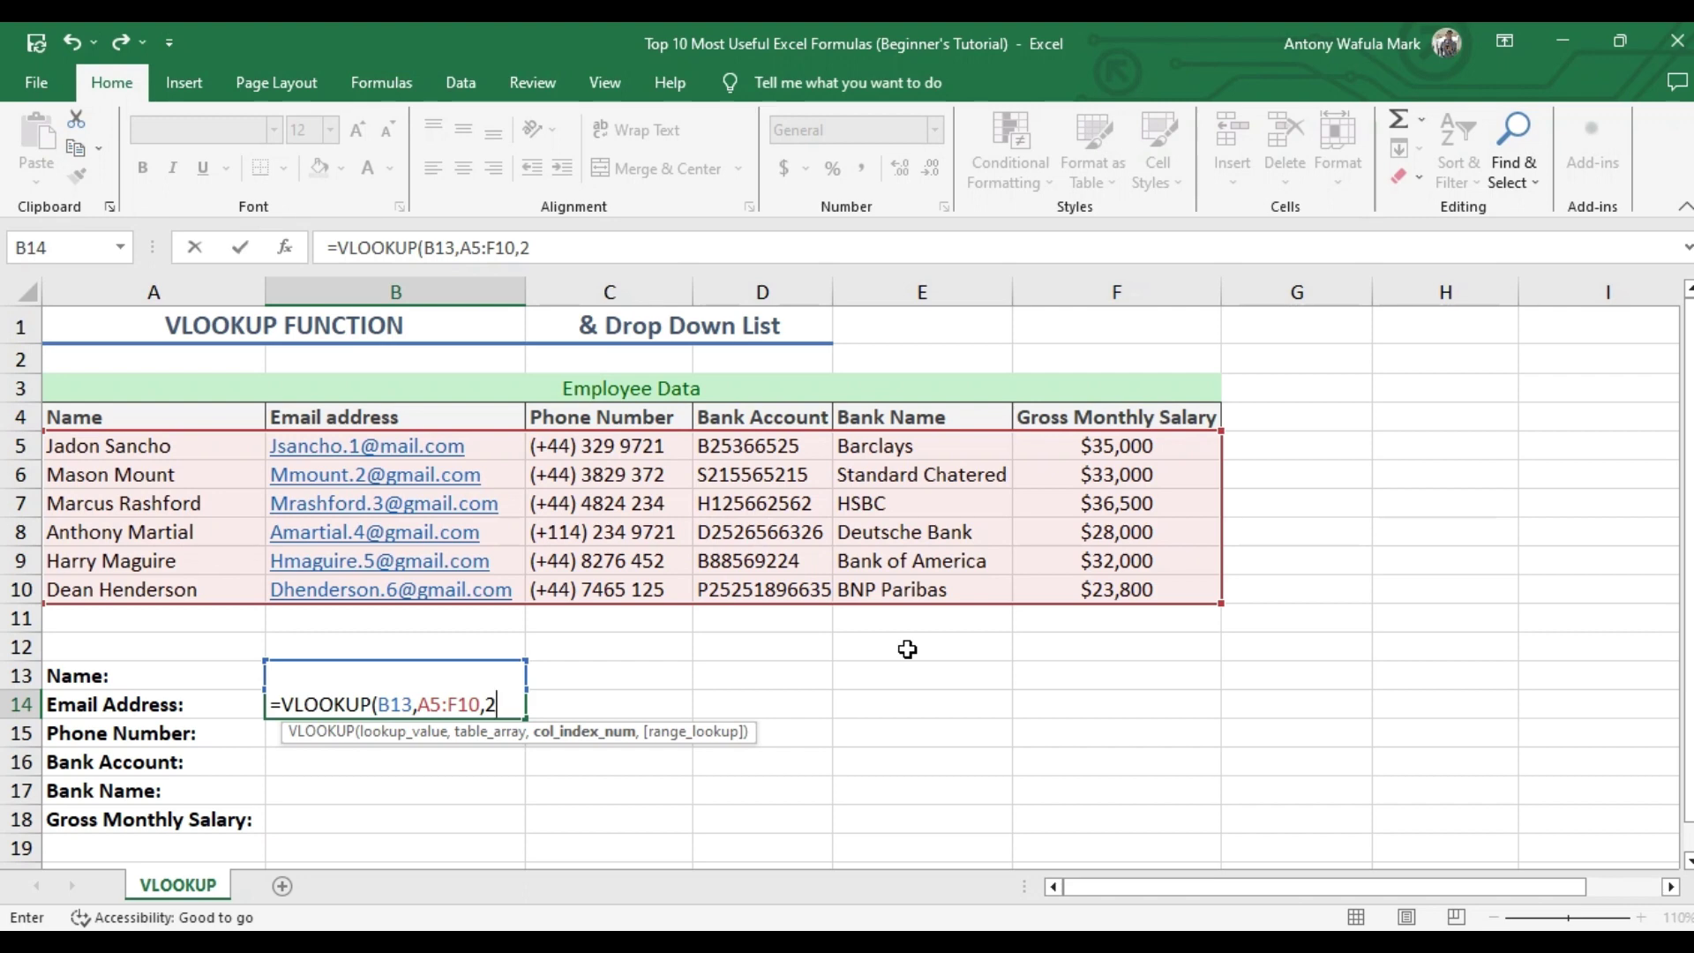
{"action": "type", "text": ","}
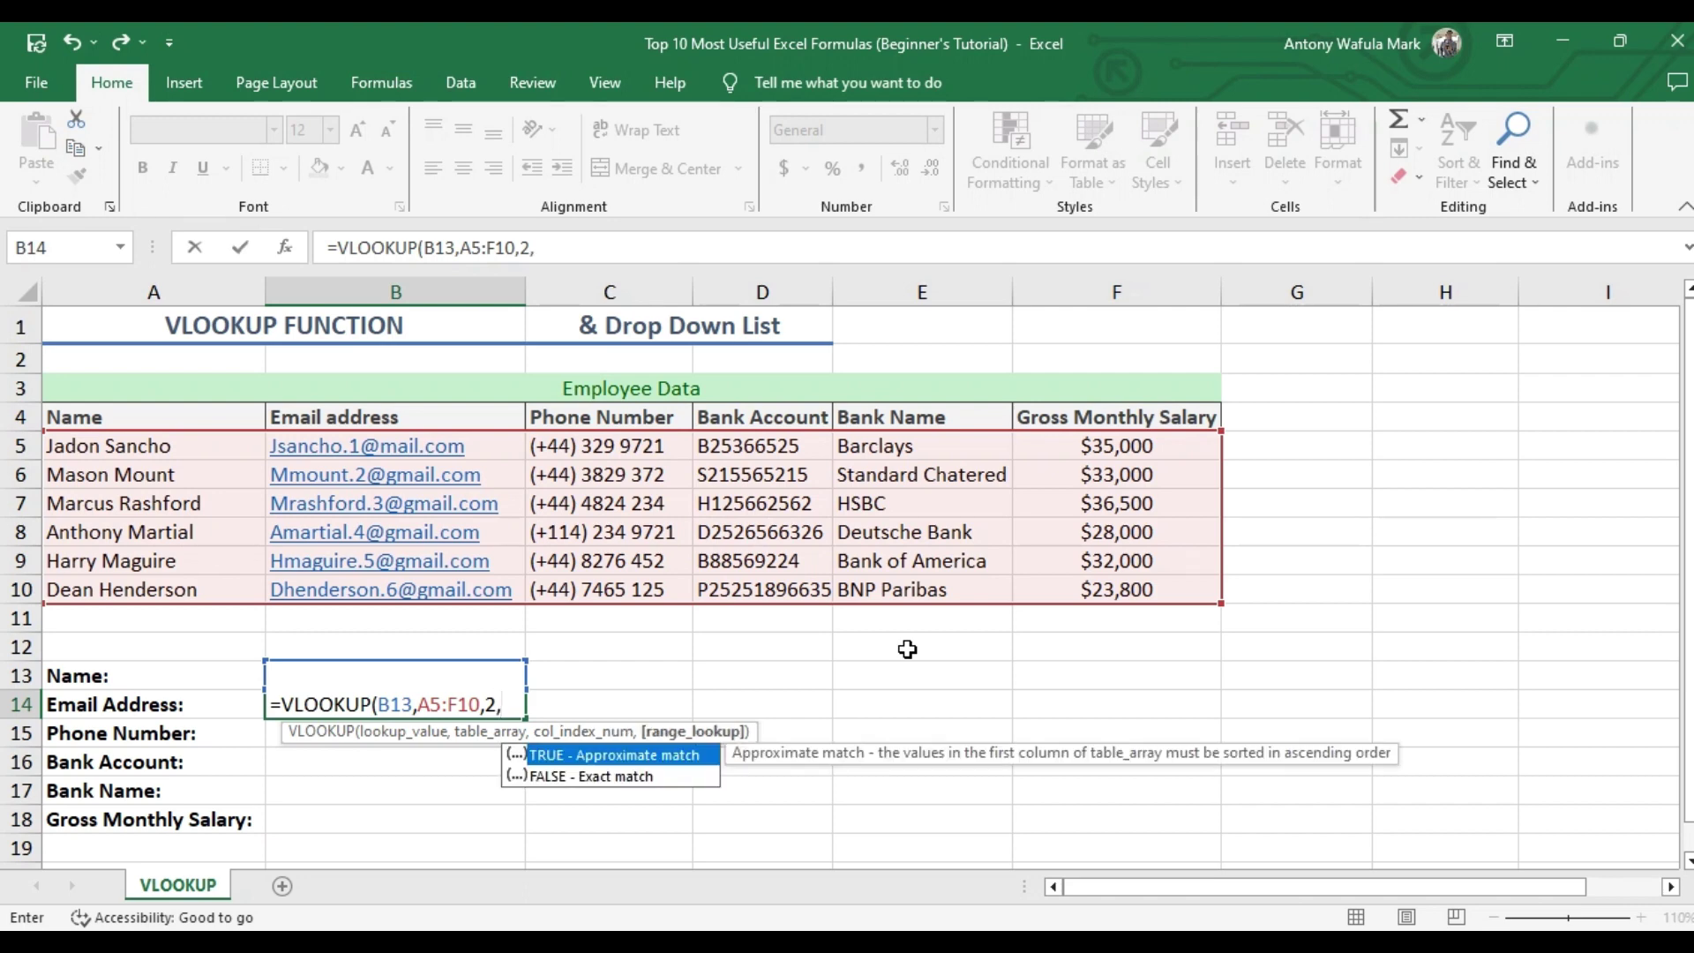
{"action": "left_click", "coordinate": [592, 786]}
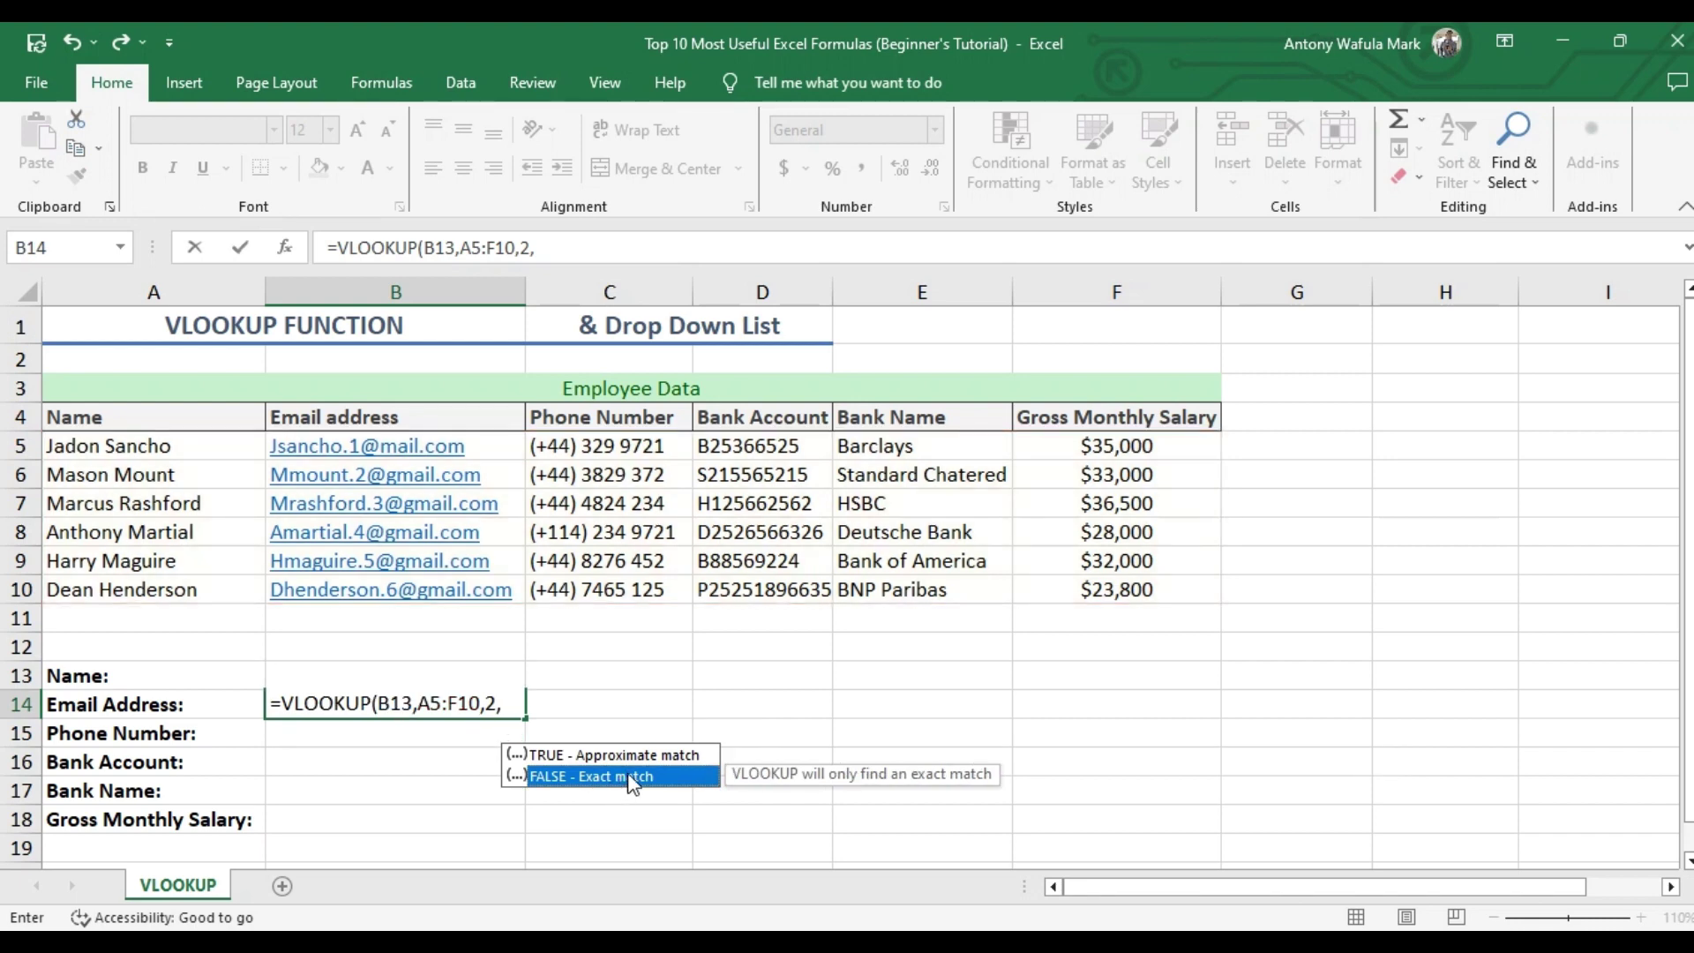
{"action": "double_click", "coordinate": [631, 785]}
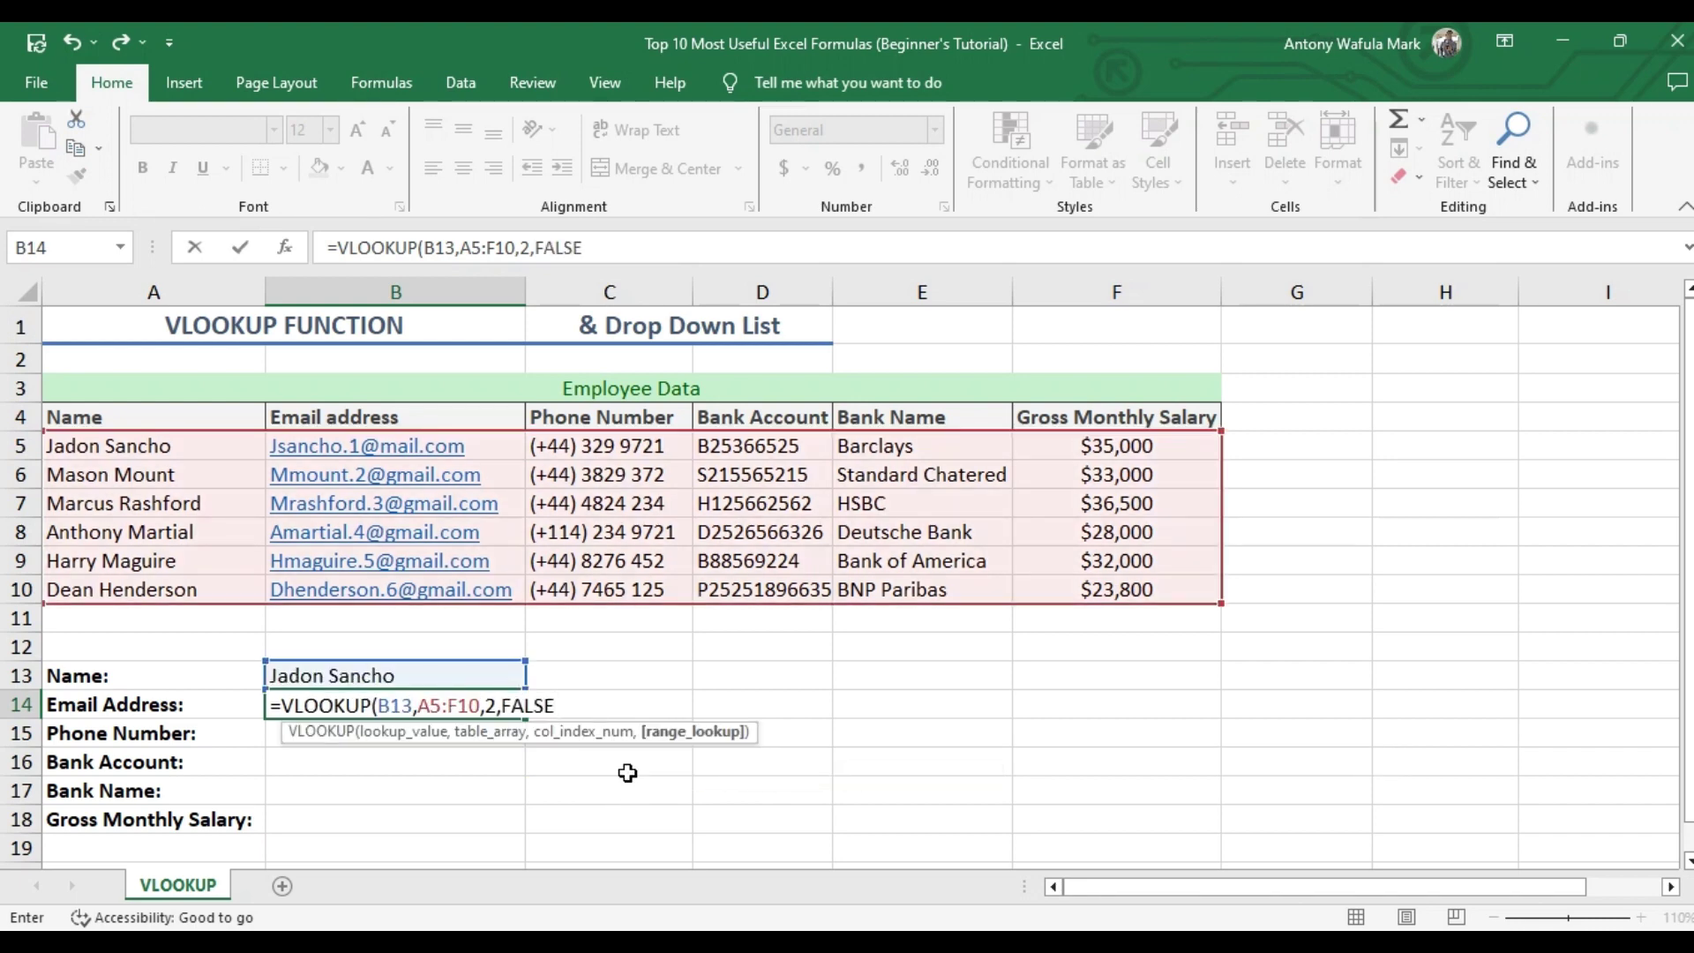
{"action": "type", "text": ")"}
{"action": "key", "text": "Return"}
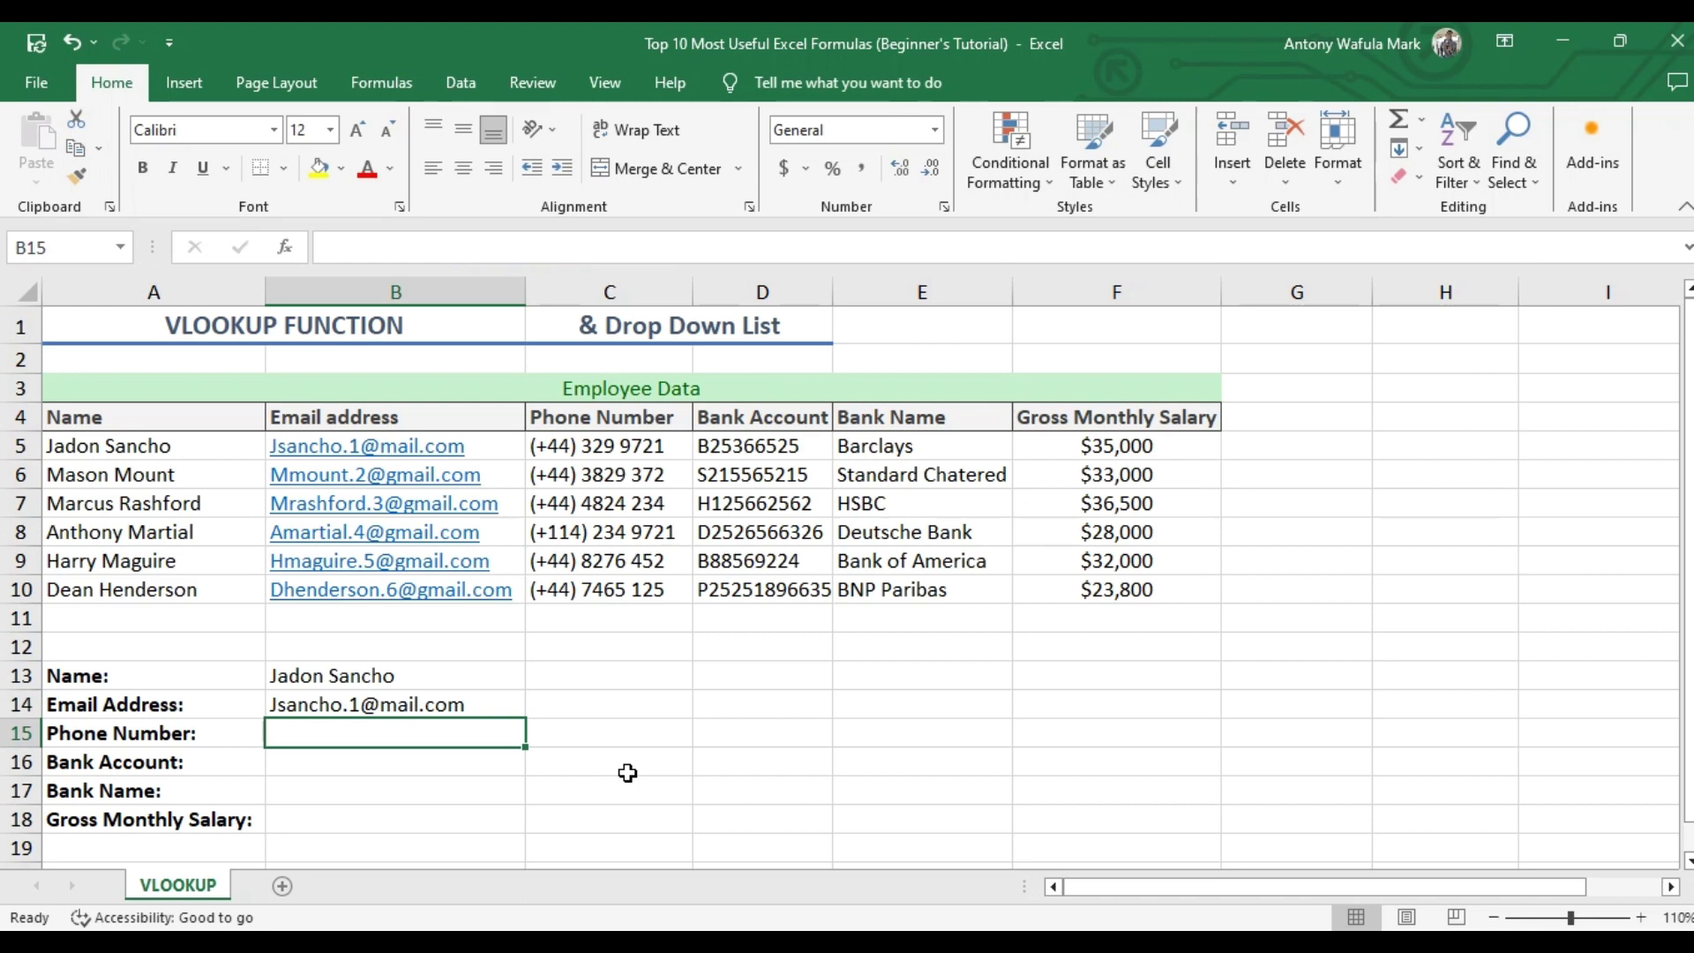
{"action": "left_click", "coordinate": [448, 705]}
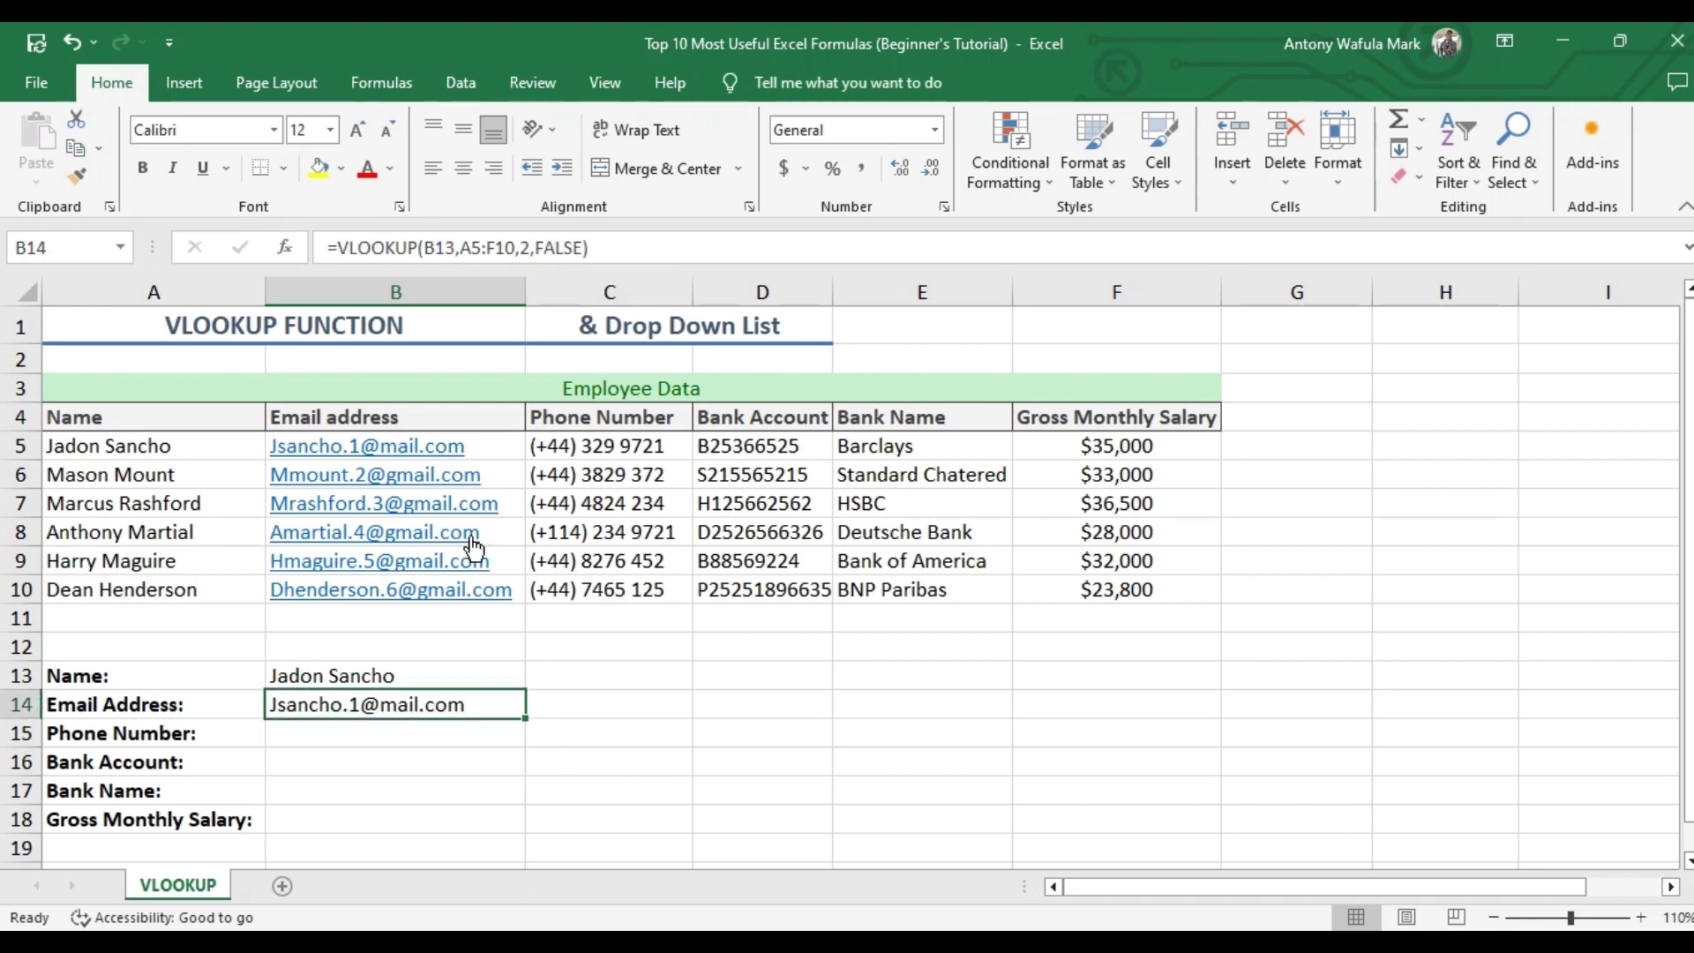
- Look up the phone number in B15 with =VLOOKUP(B13,A5:F10,3,FALSE)
{"action": "left_click", "coordinate": [365, 736]}
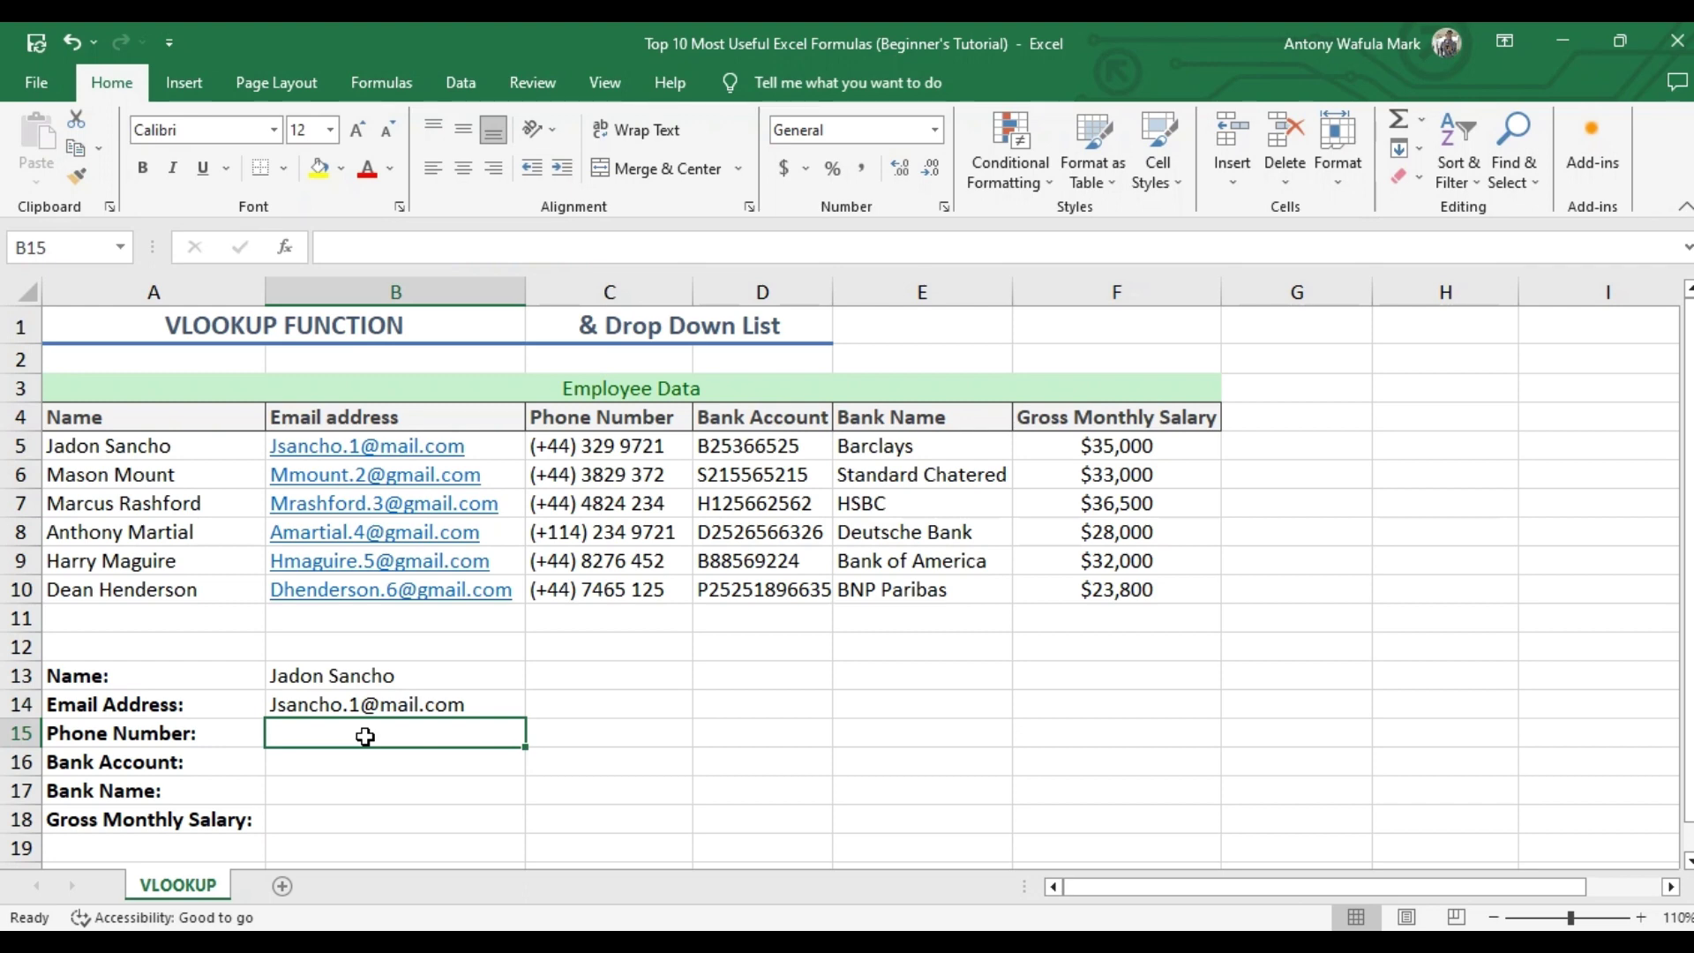
{"action": "type", "text": "=v"}
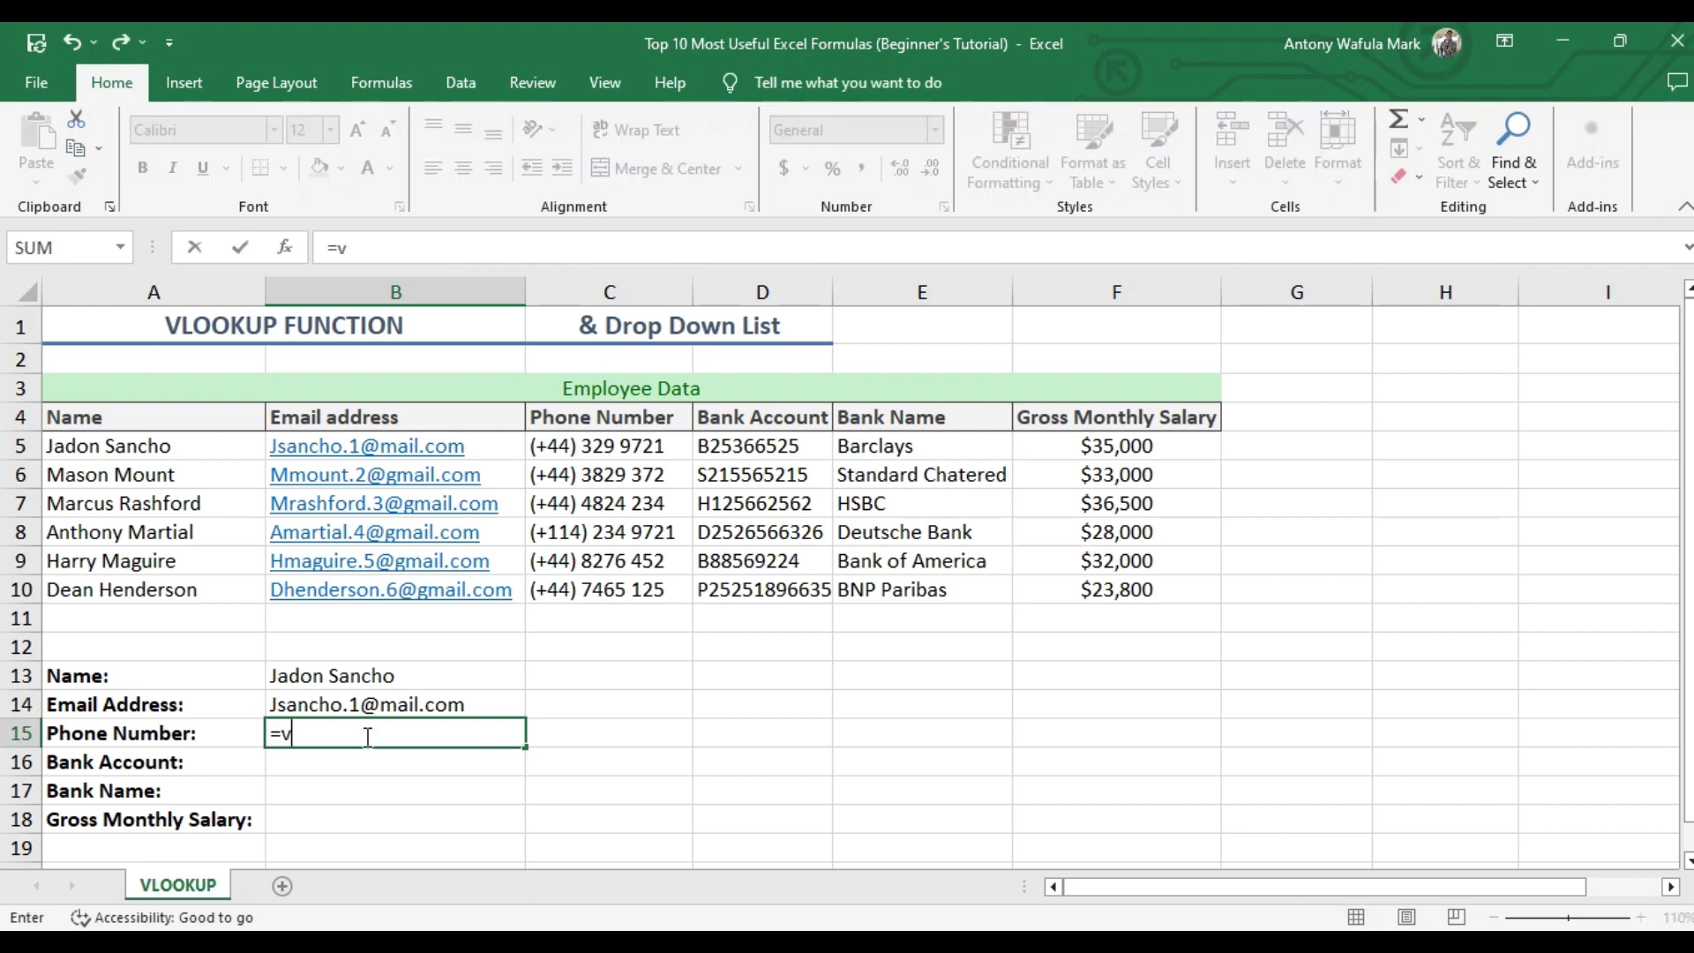
{"action": "type", "text": "l"}
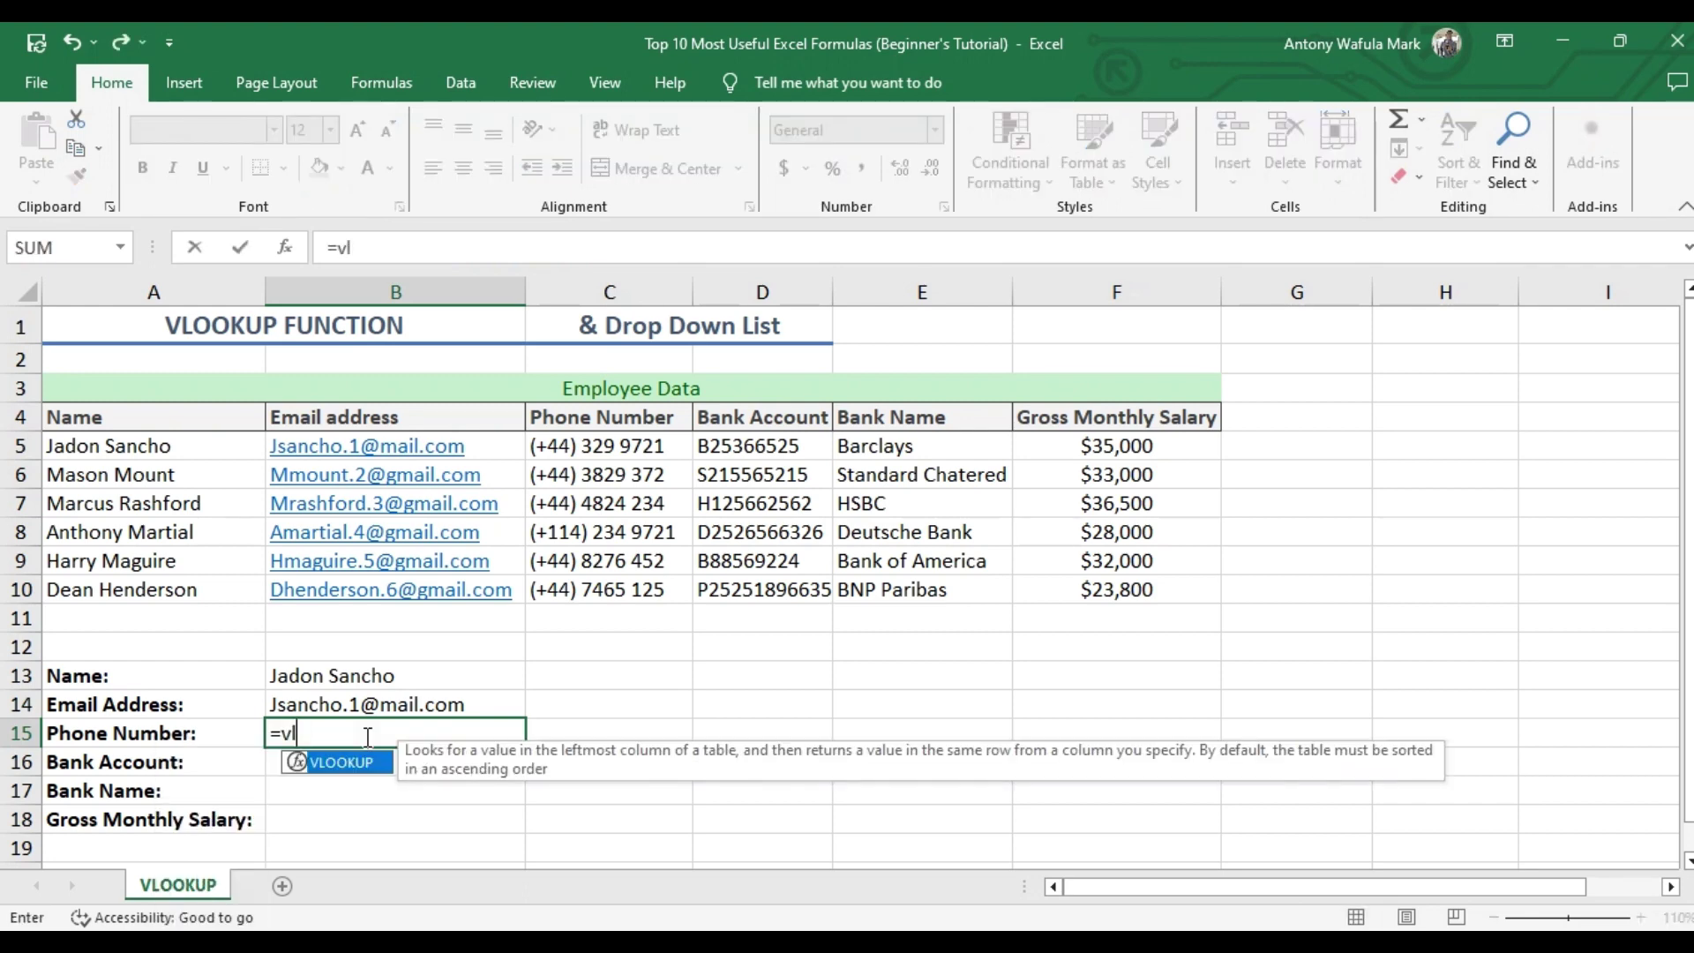
{"action": "double_click", "coordinate": [366, 764]}
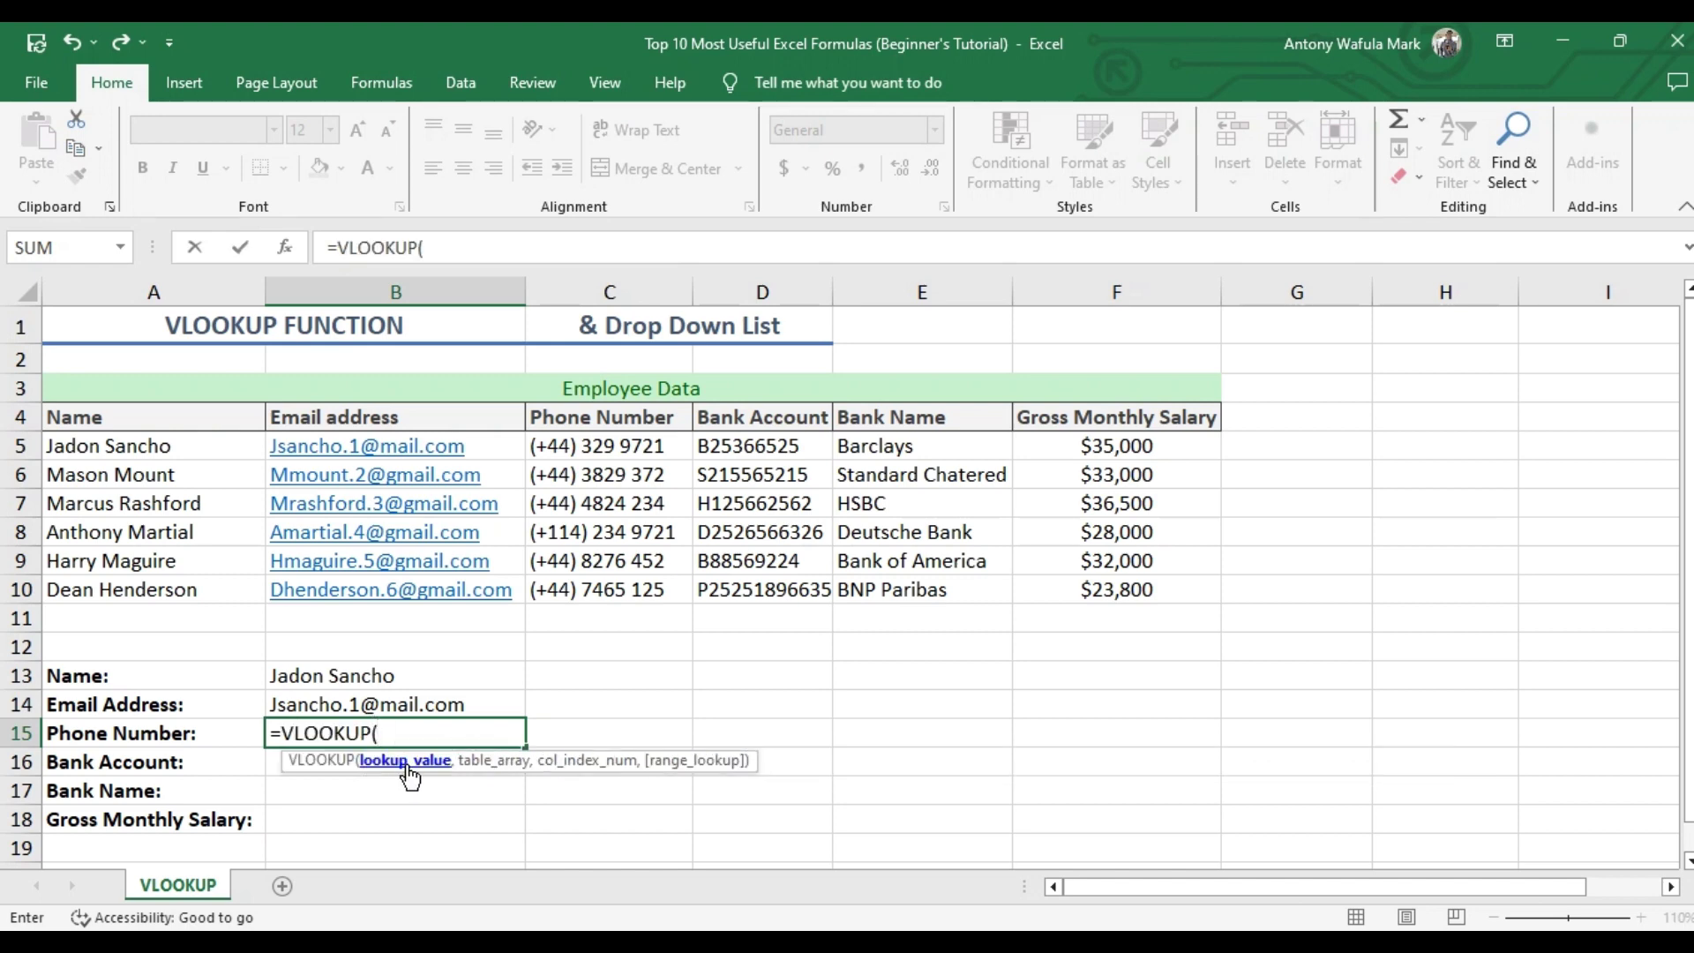
{"action": "left_click", "coordinate": [417, 677]}
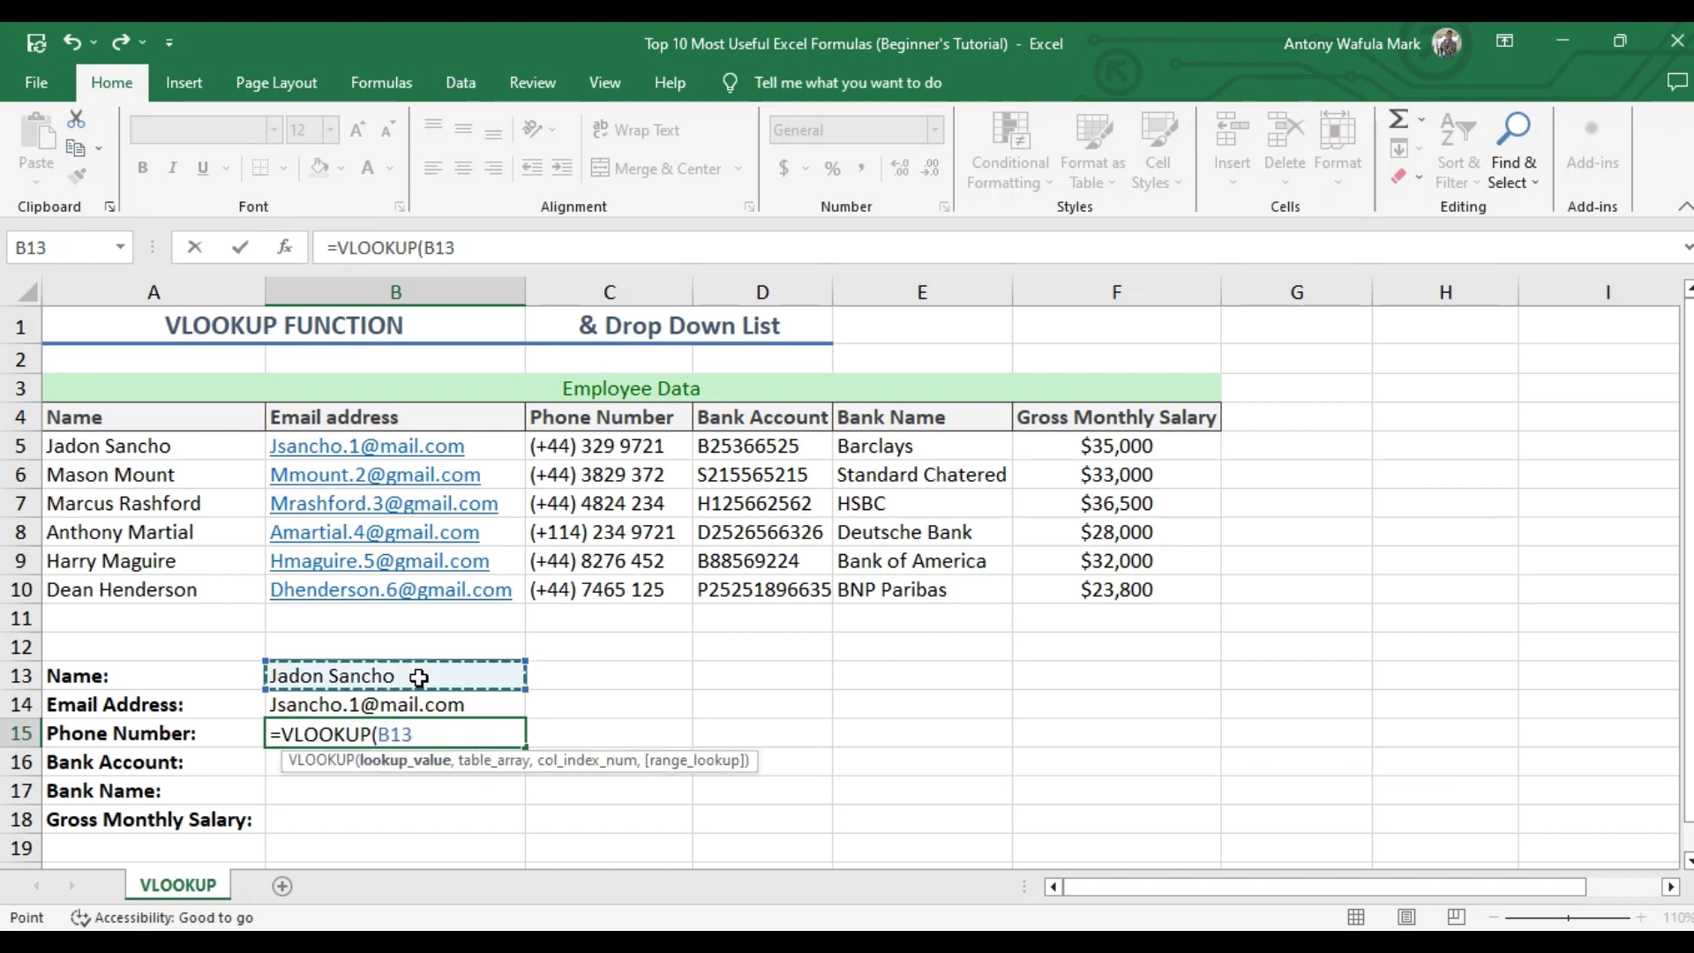
{"action": "type", "text": ","}
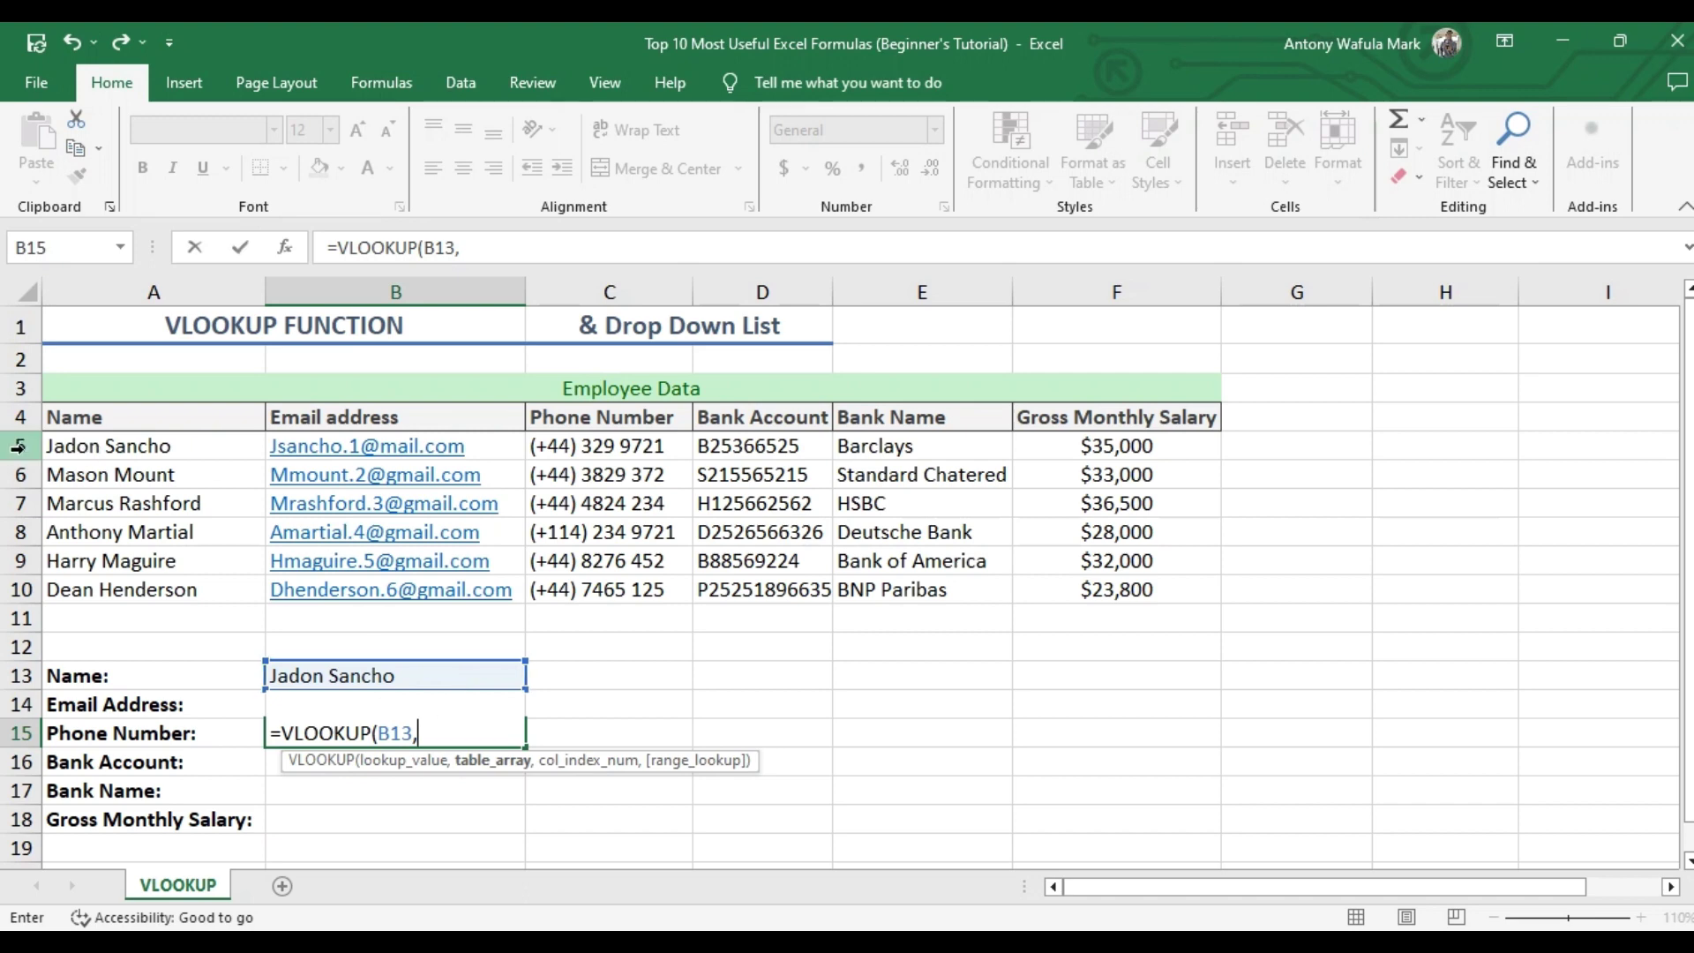
{"action": "left_click_drag", "start_coordinate": [82, 441], "coordinate": [1096, 587]}
{"action": "type", "text": ","}
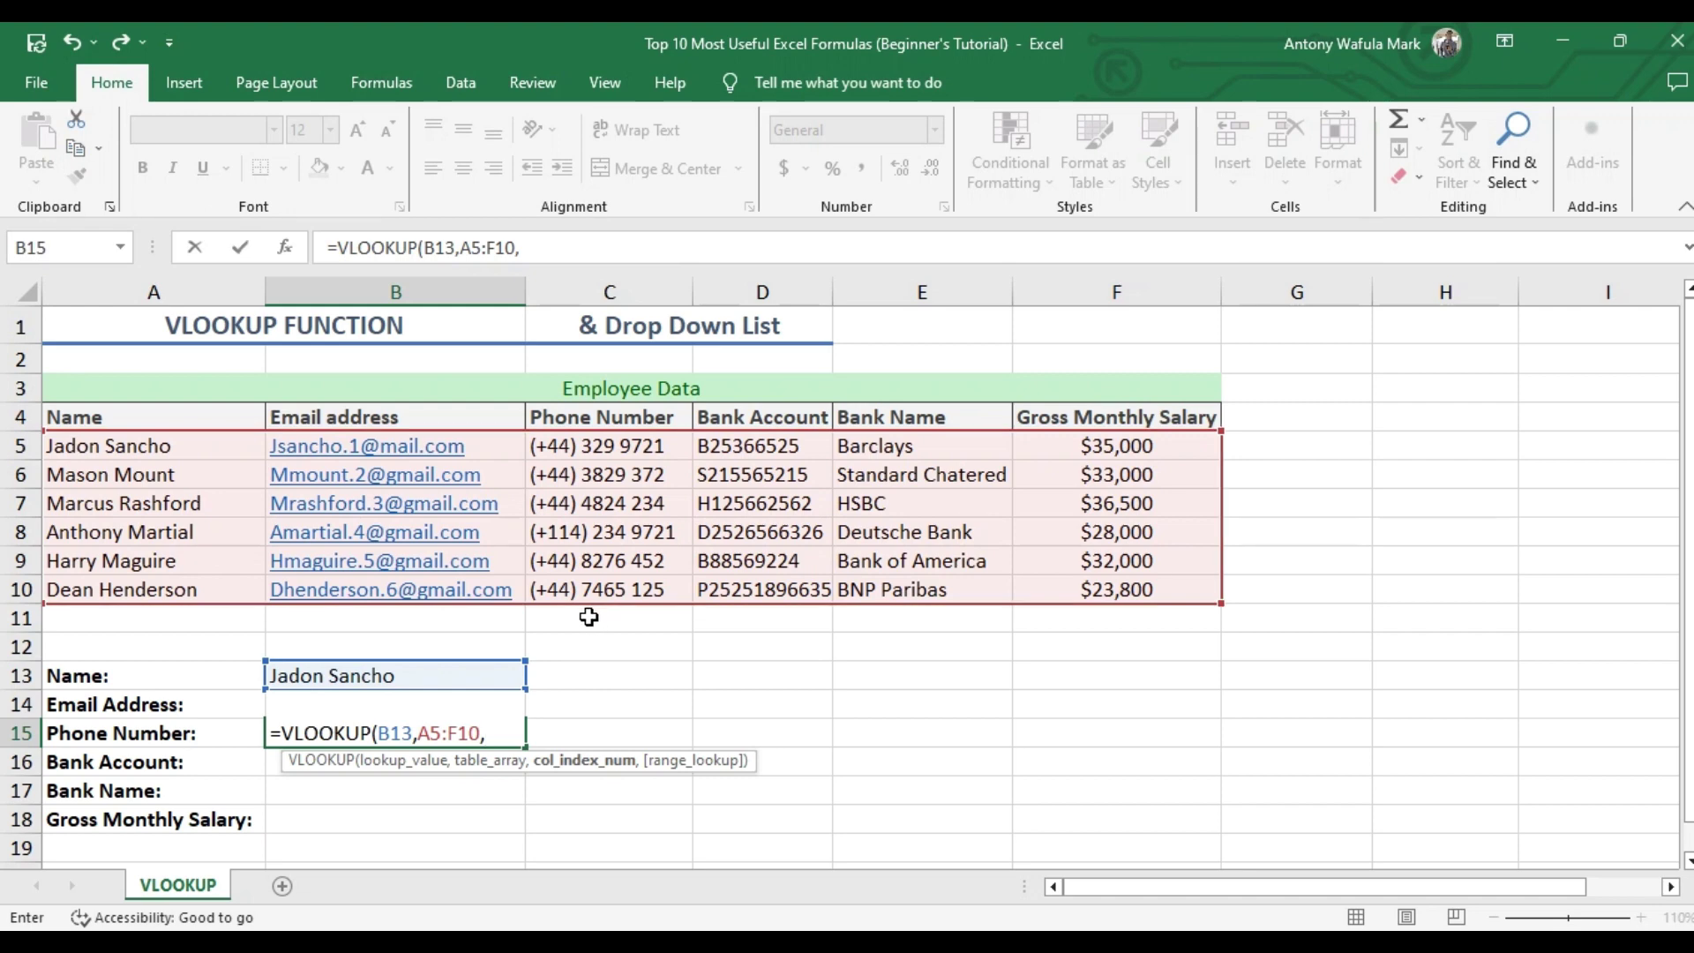
{"action": "type", "text": "3,"}
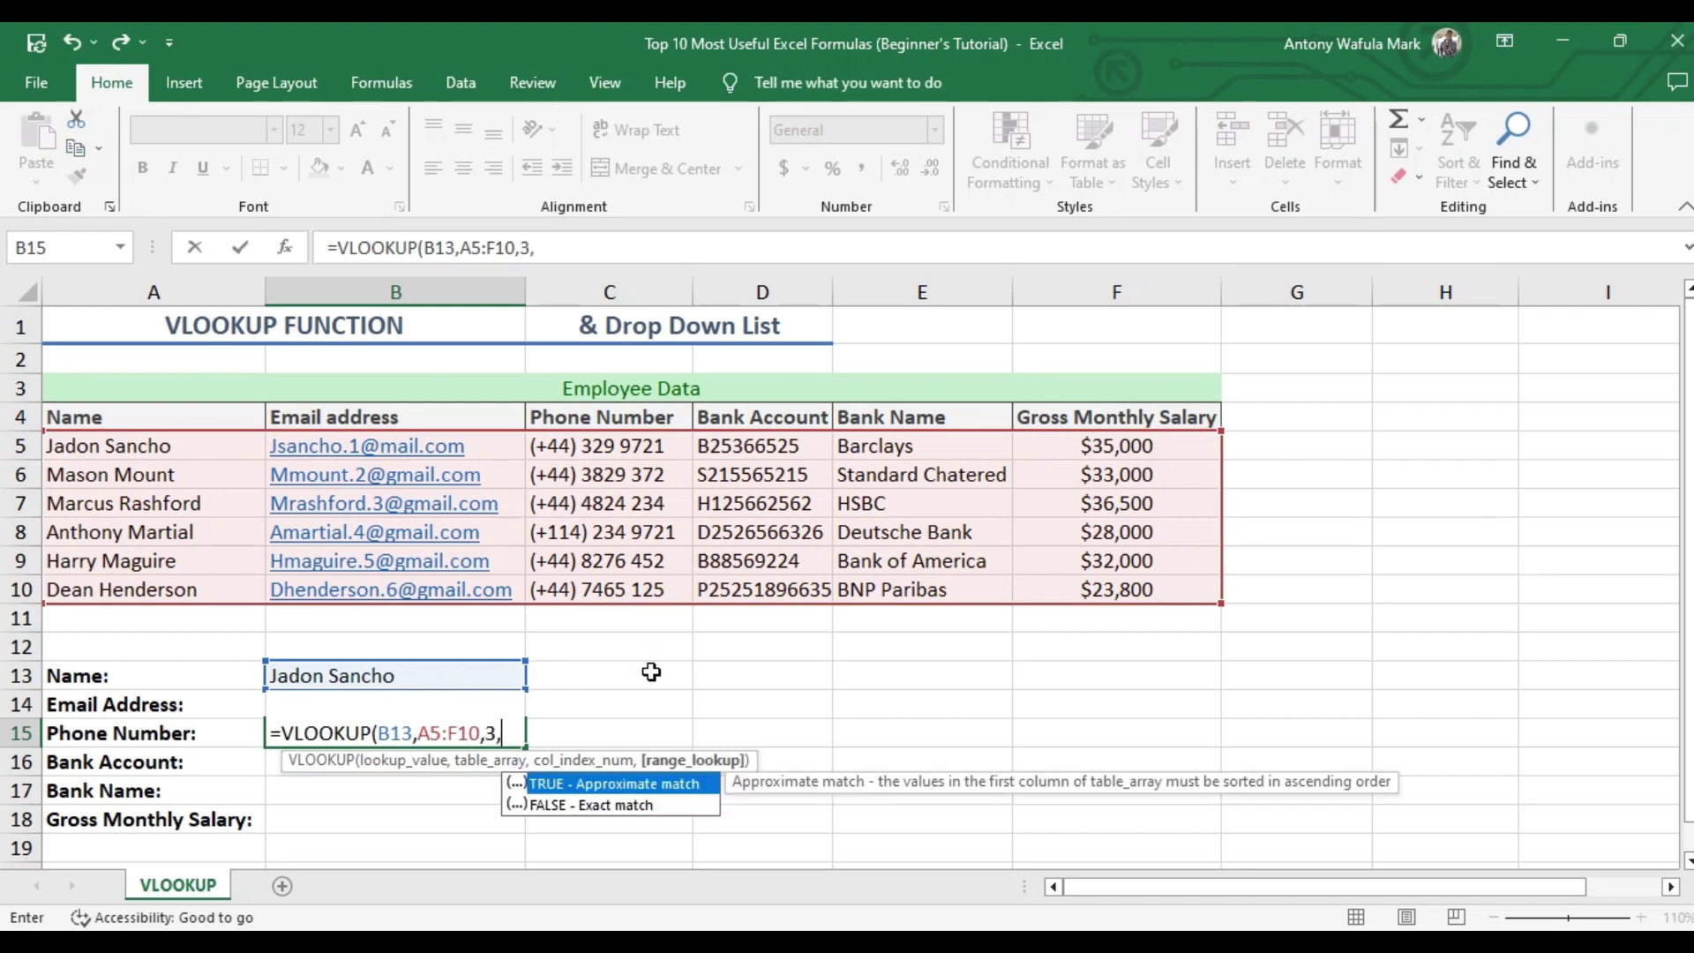
{"action": "double_click", "coordinate": [602, 807]}
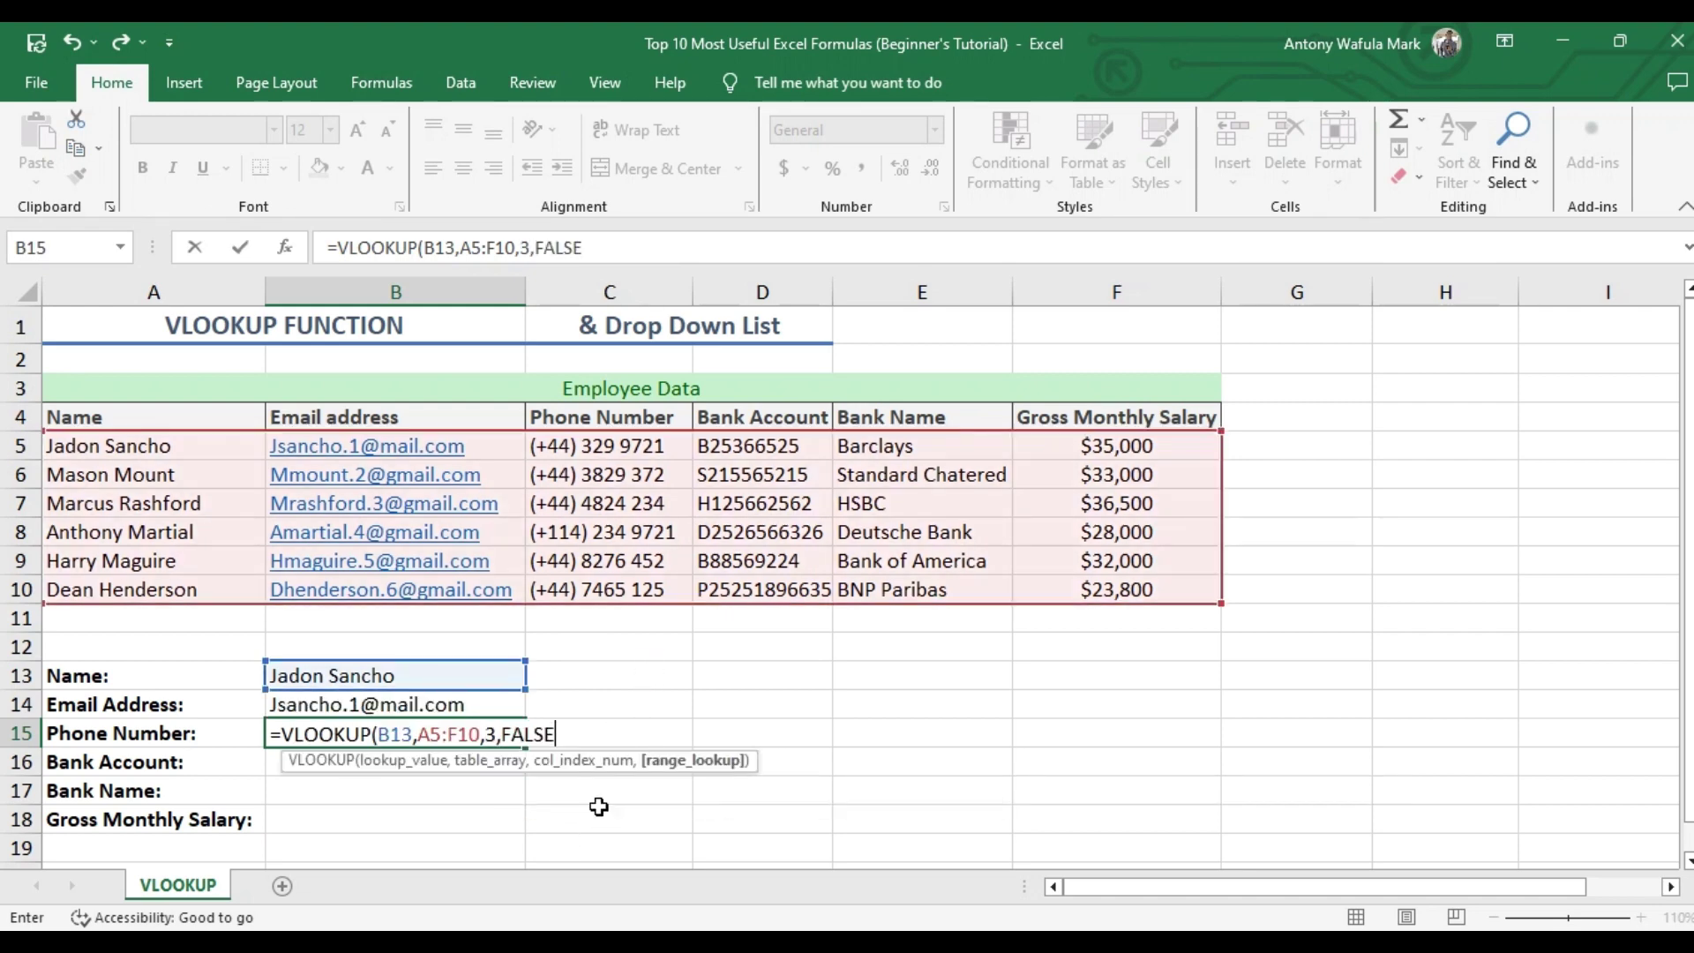
{"action": "type", "text": ")"}
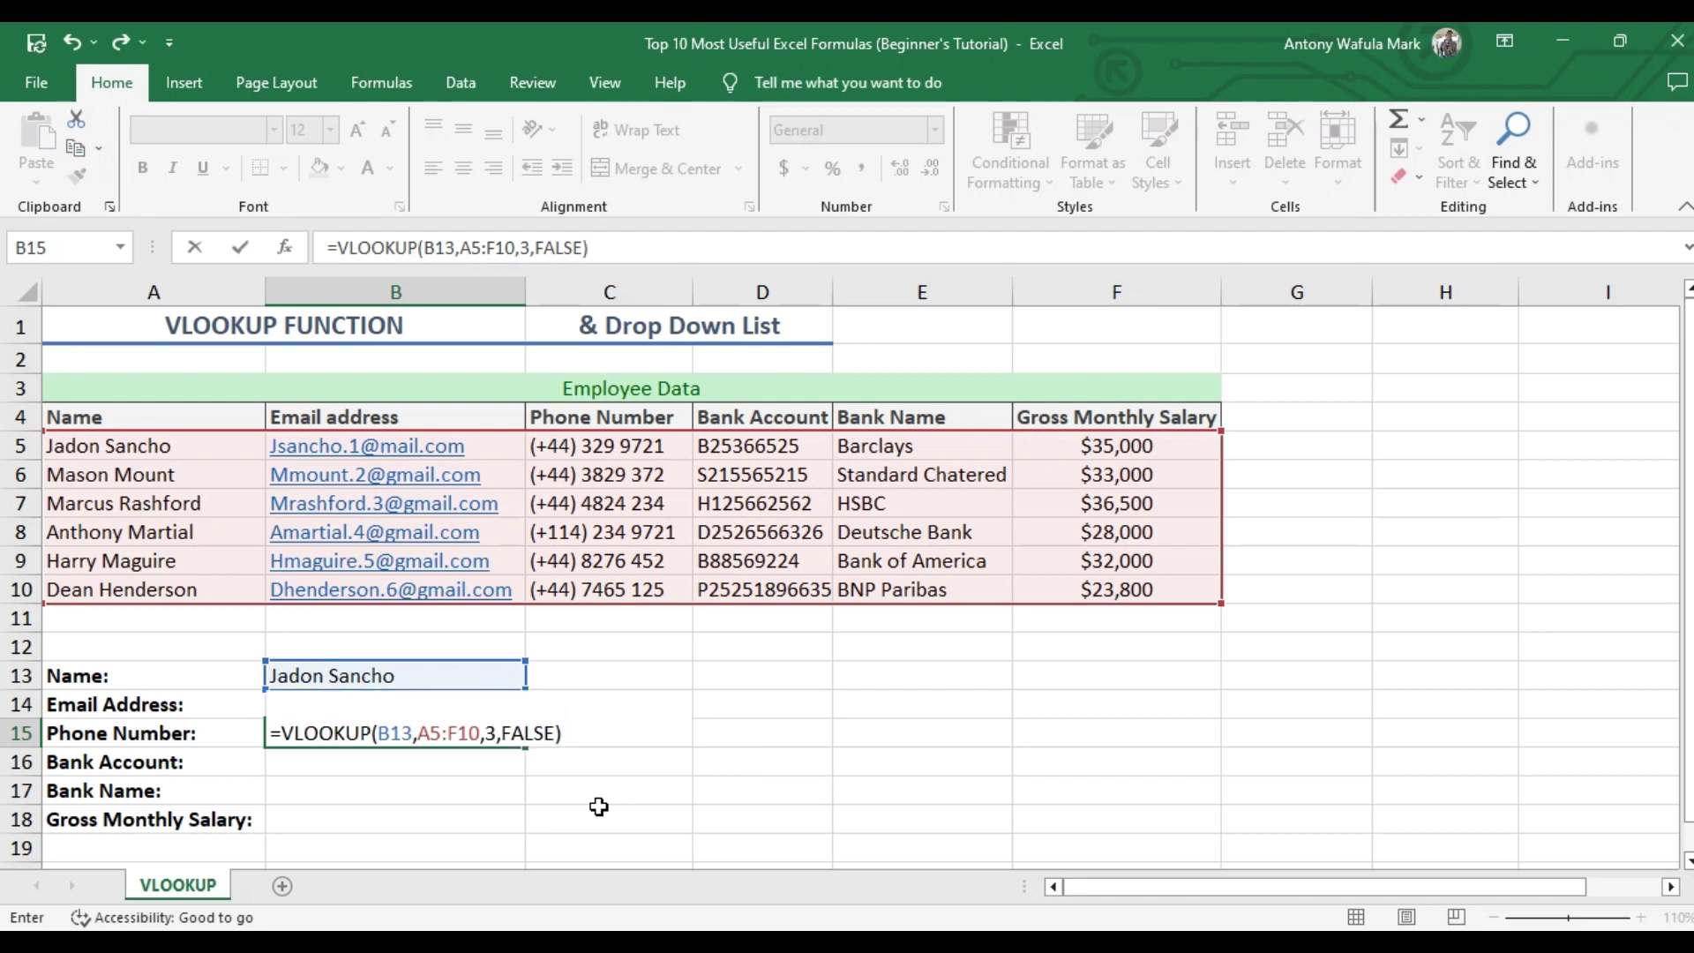
{"action": "key", "text": "Return"}
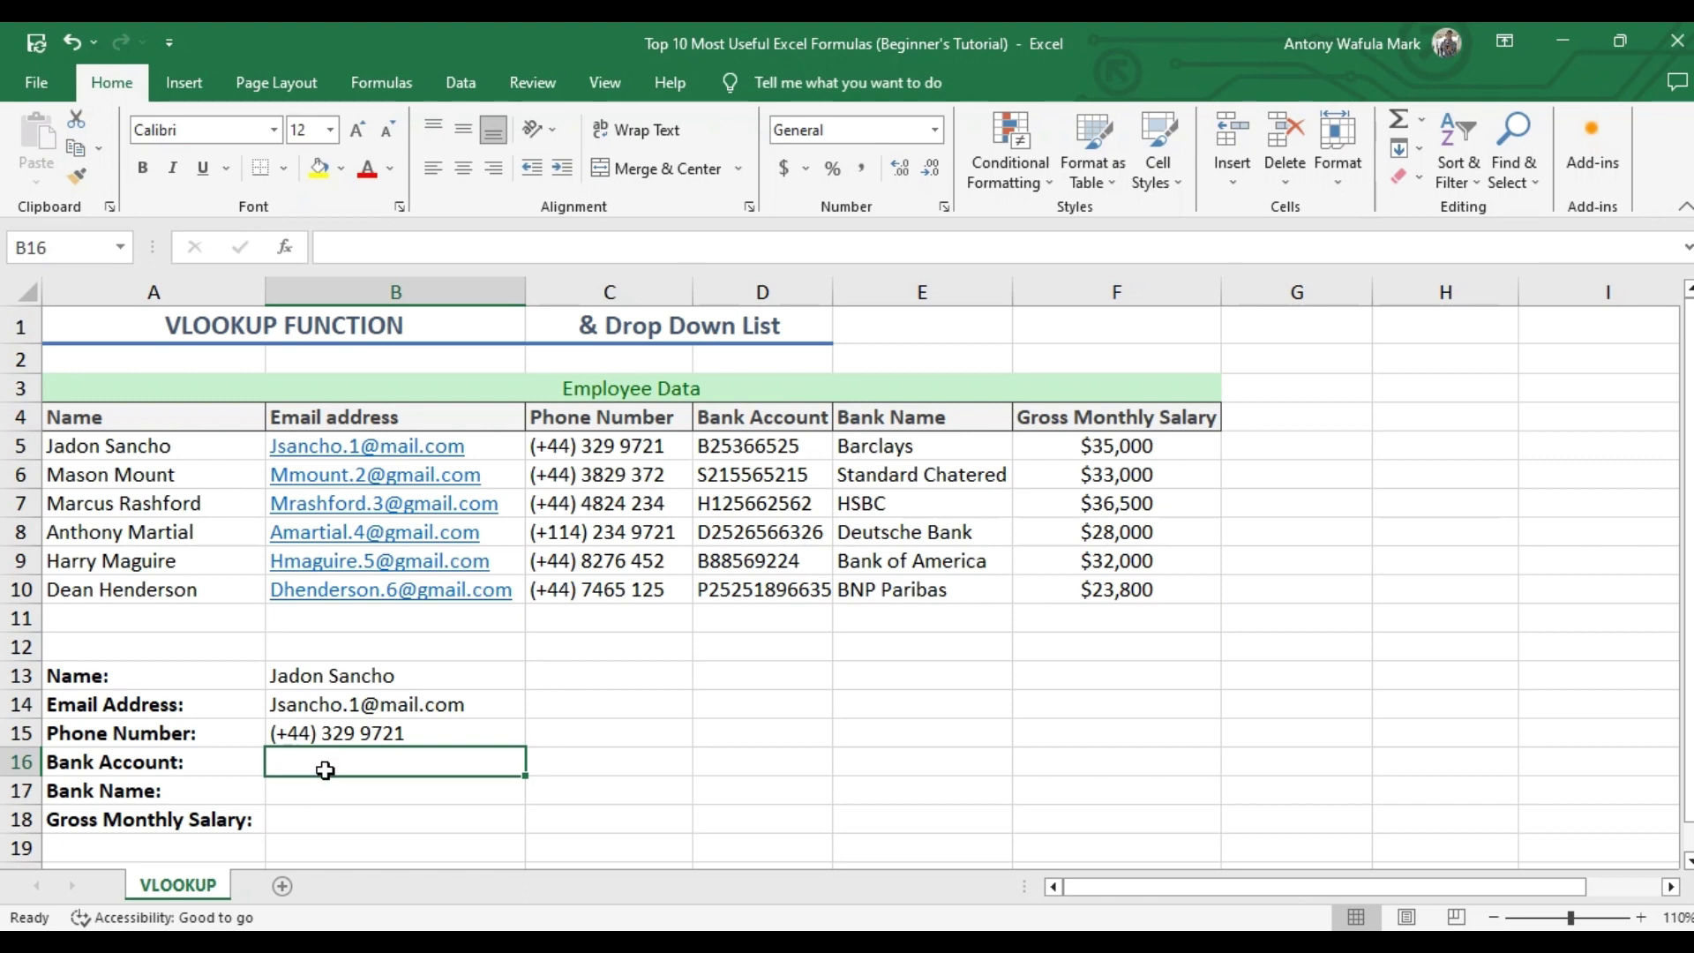
- Look up the bank account in B16 with =VLOOKUP(B13,A5:F10,4,FALSE)
{"action": "type", "text": "=v"}
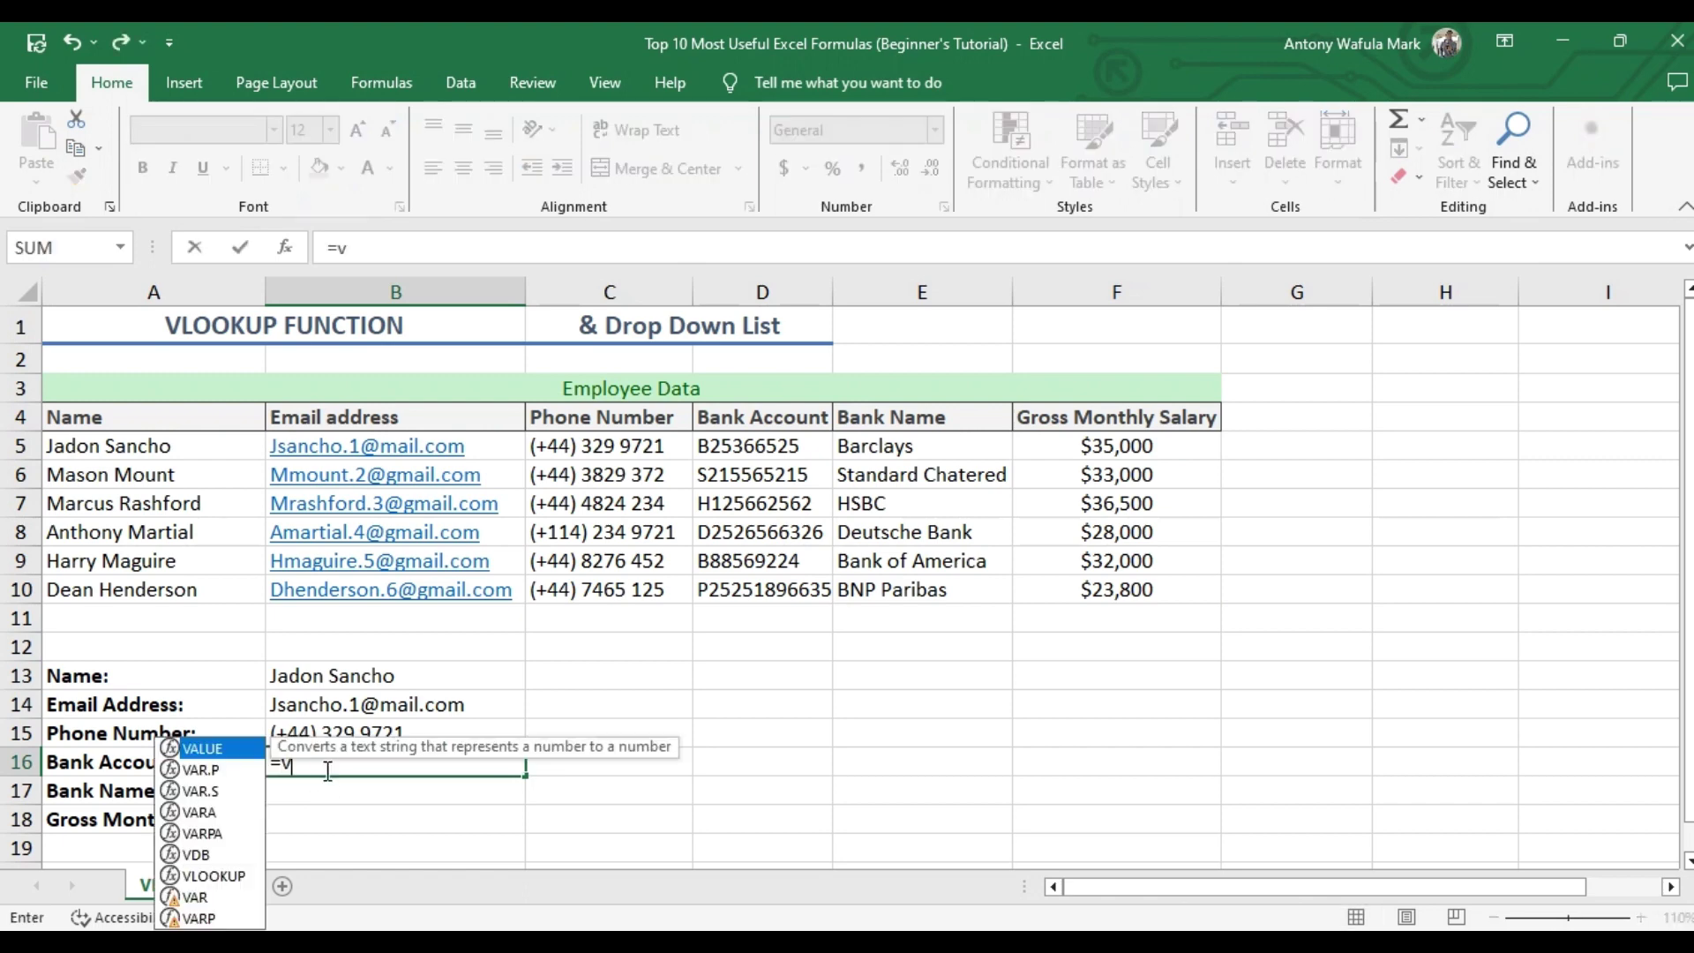
{"action": "type", "text": "look"}
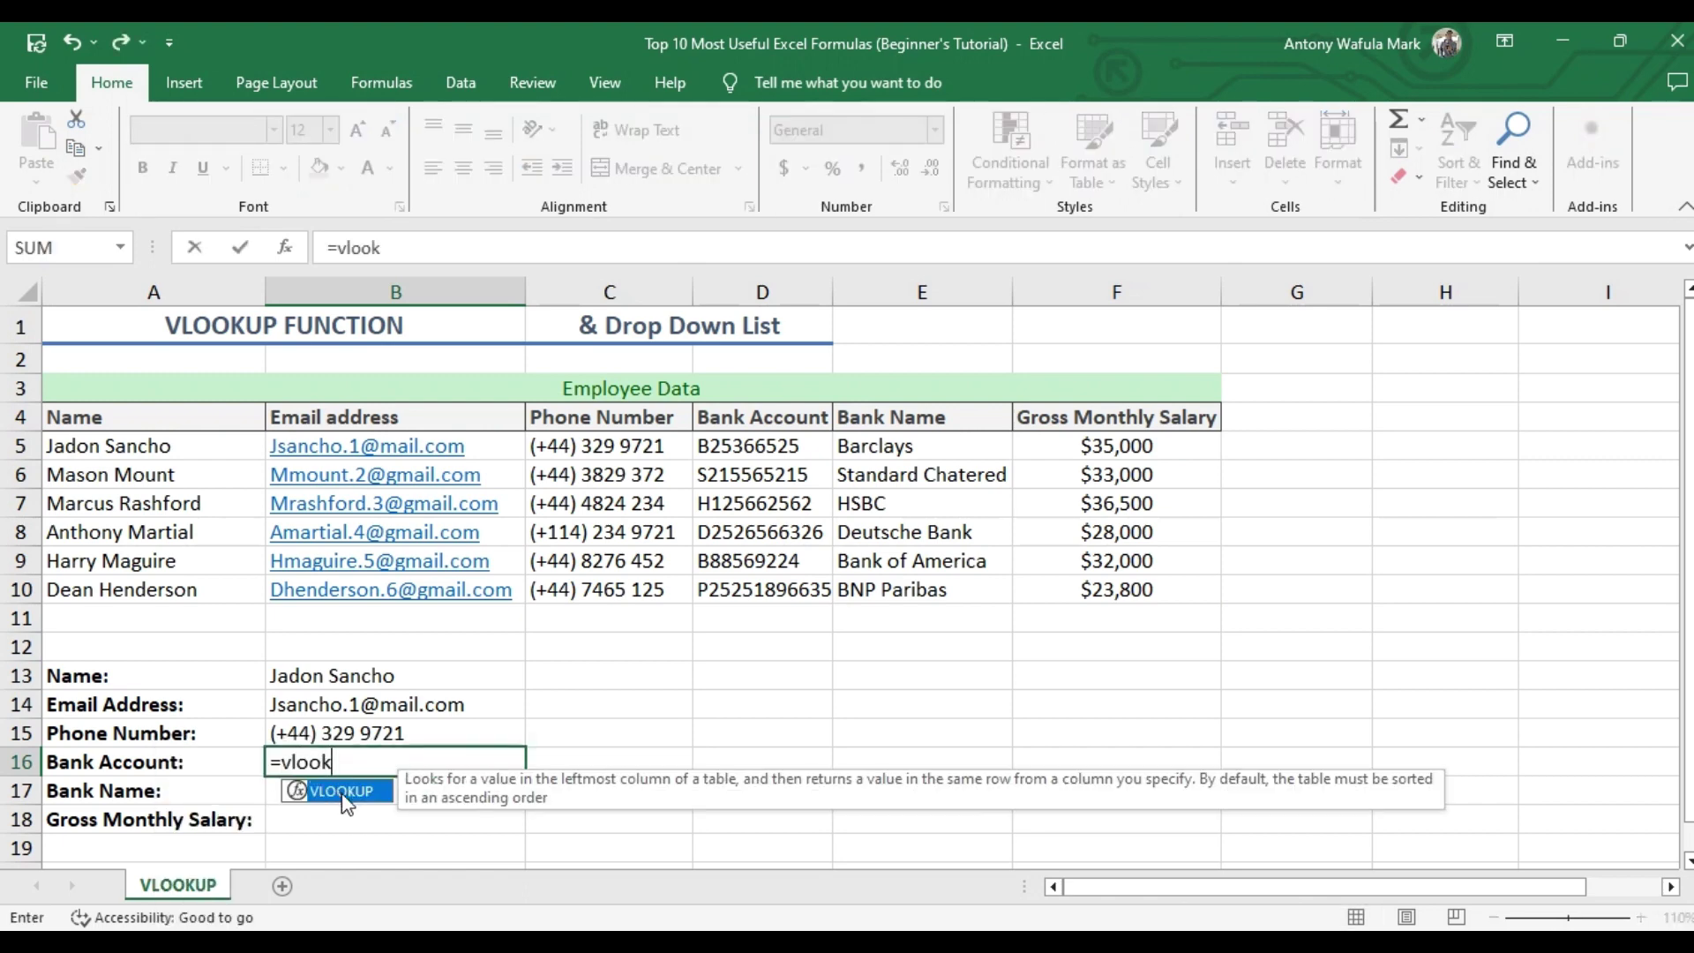
{"action": "double_click", "coordinate": [342, 792]}
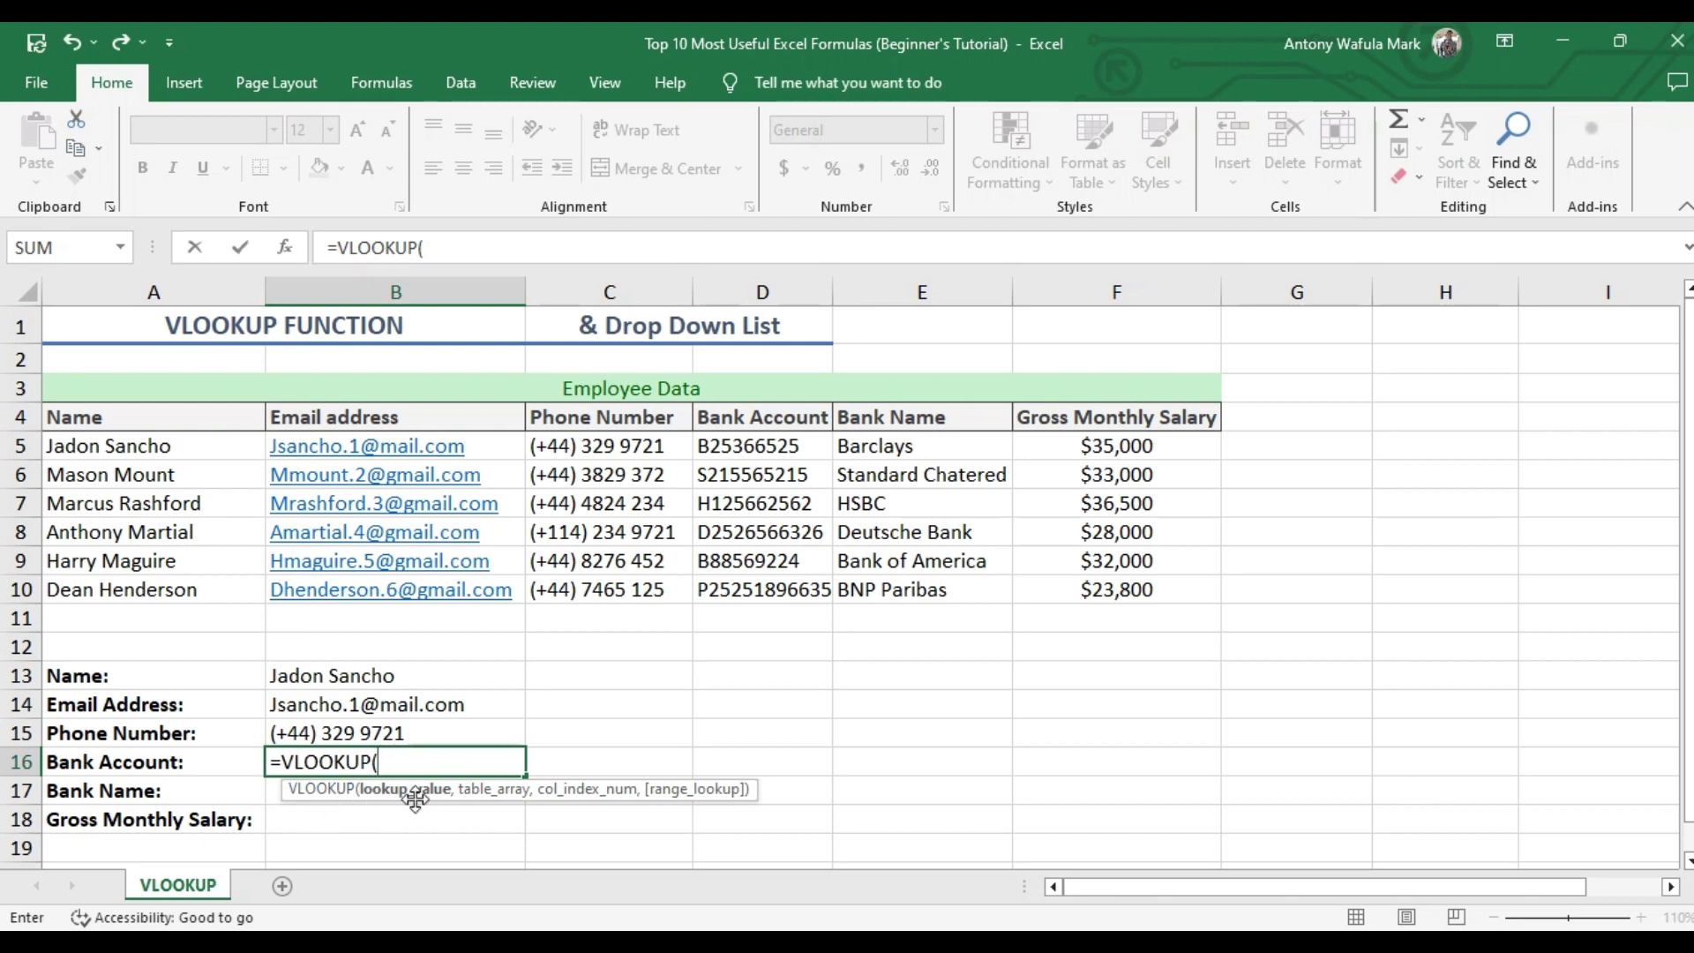
{"action": "left_click", "coordinate": [426, 674]}
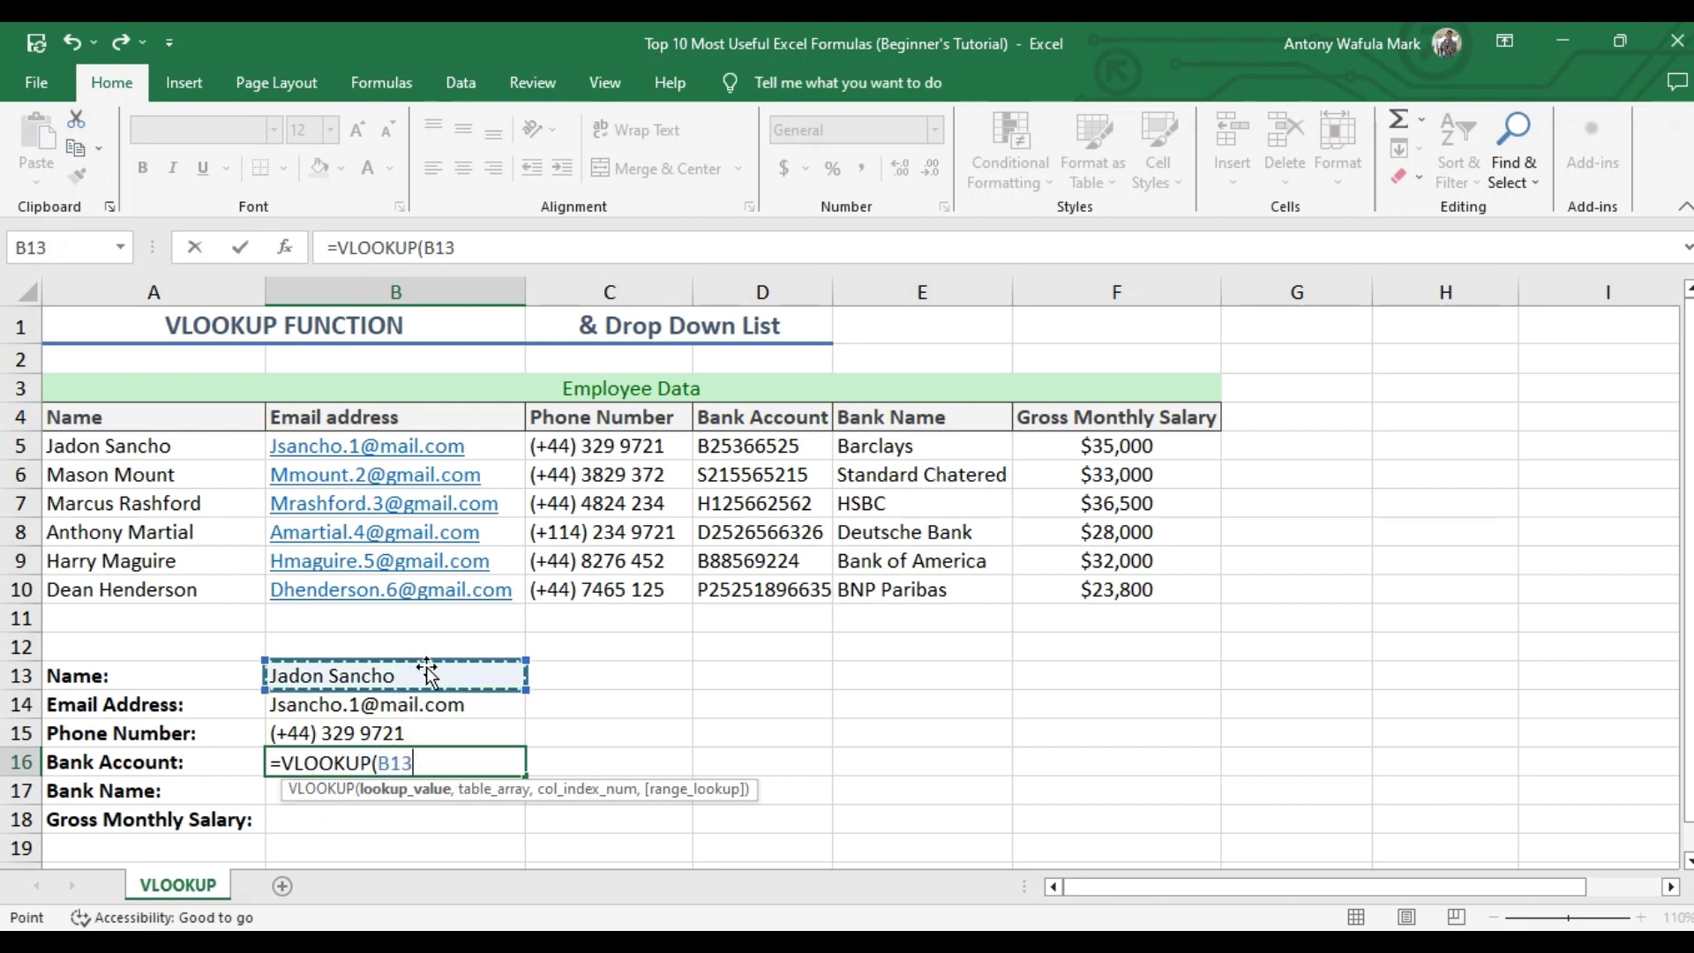
{"action": "type", "text": ","}
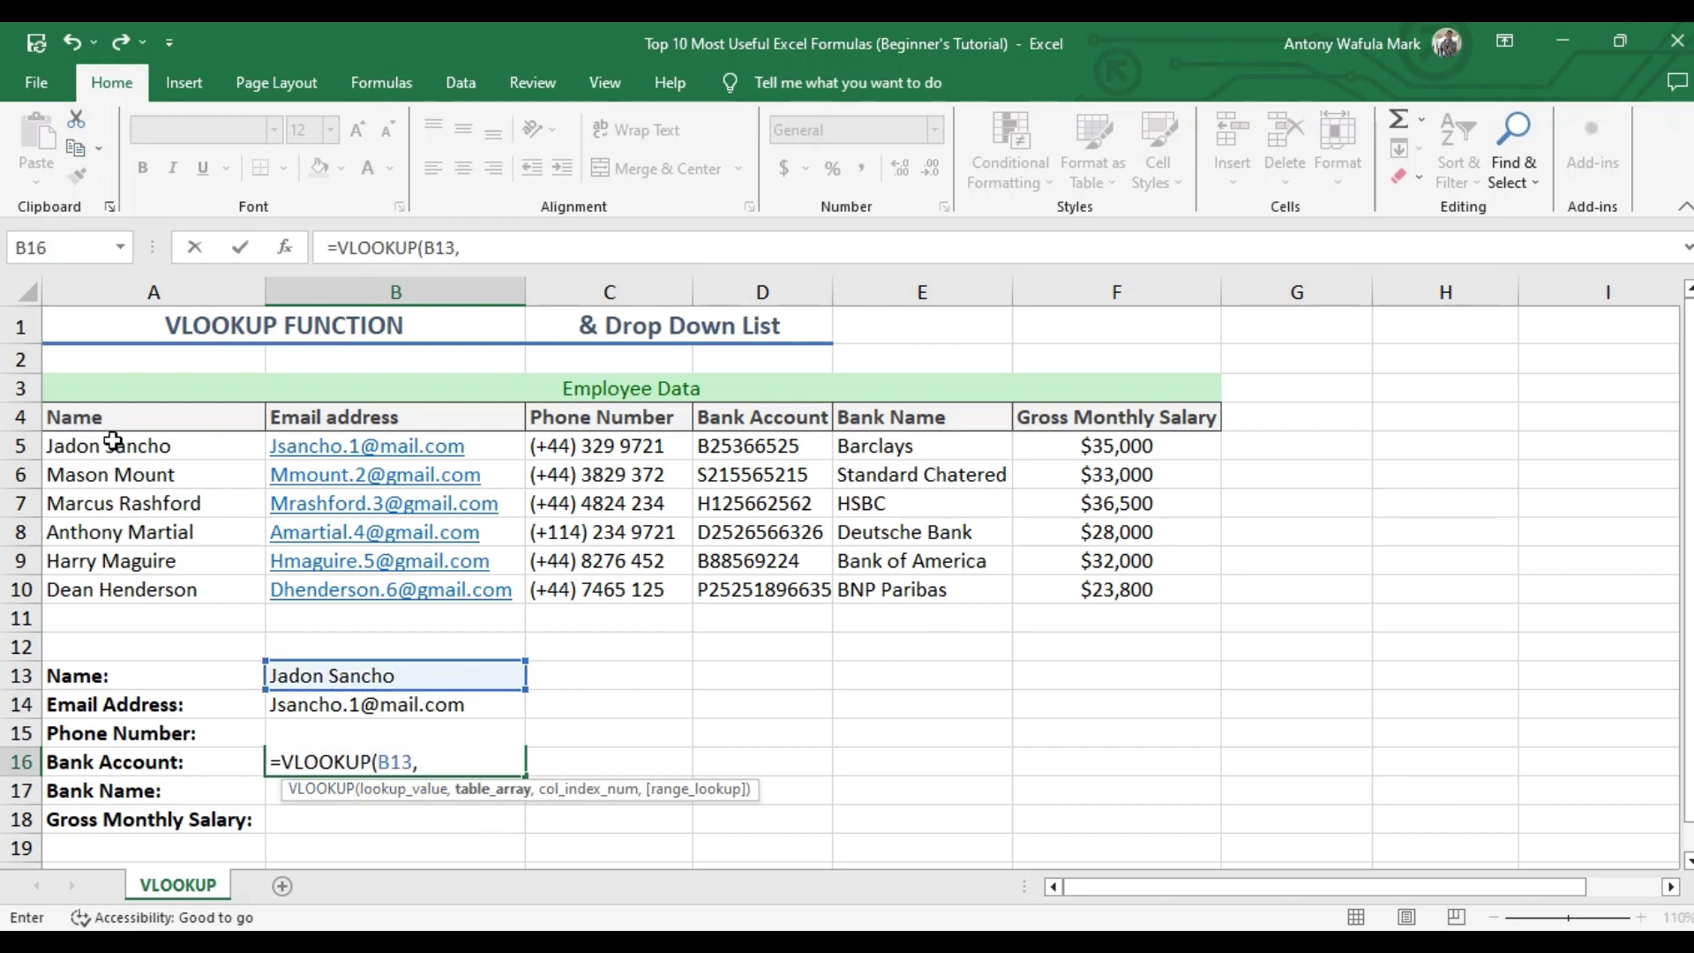
{"action": "left_click_drag", "start_coordinate": [110, 441], "coordinate": [1089, 586]}
{"action": "type", "text": ",4"}
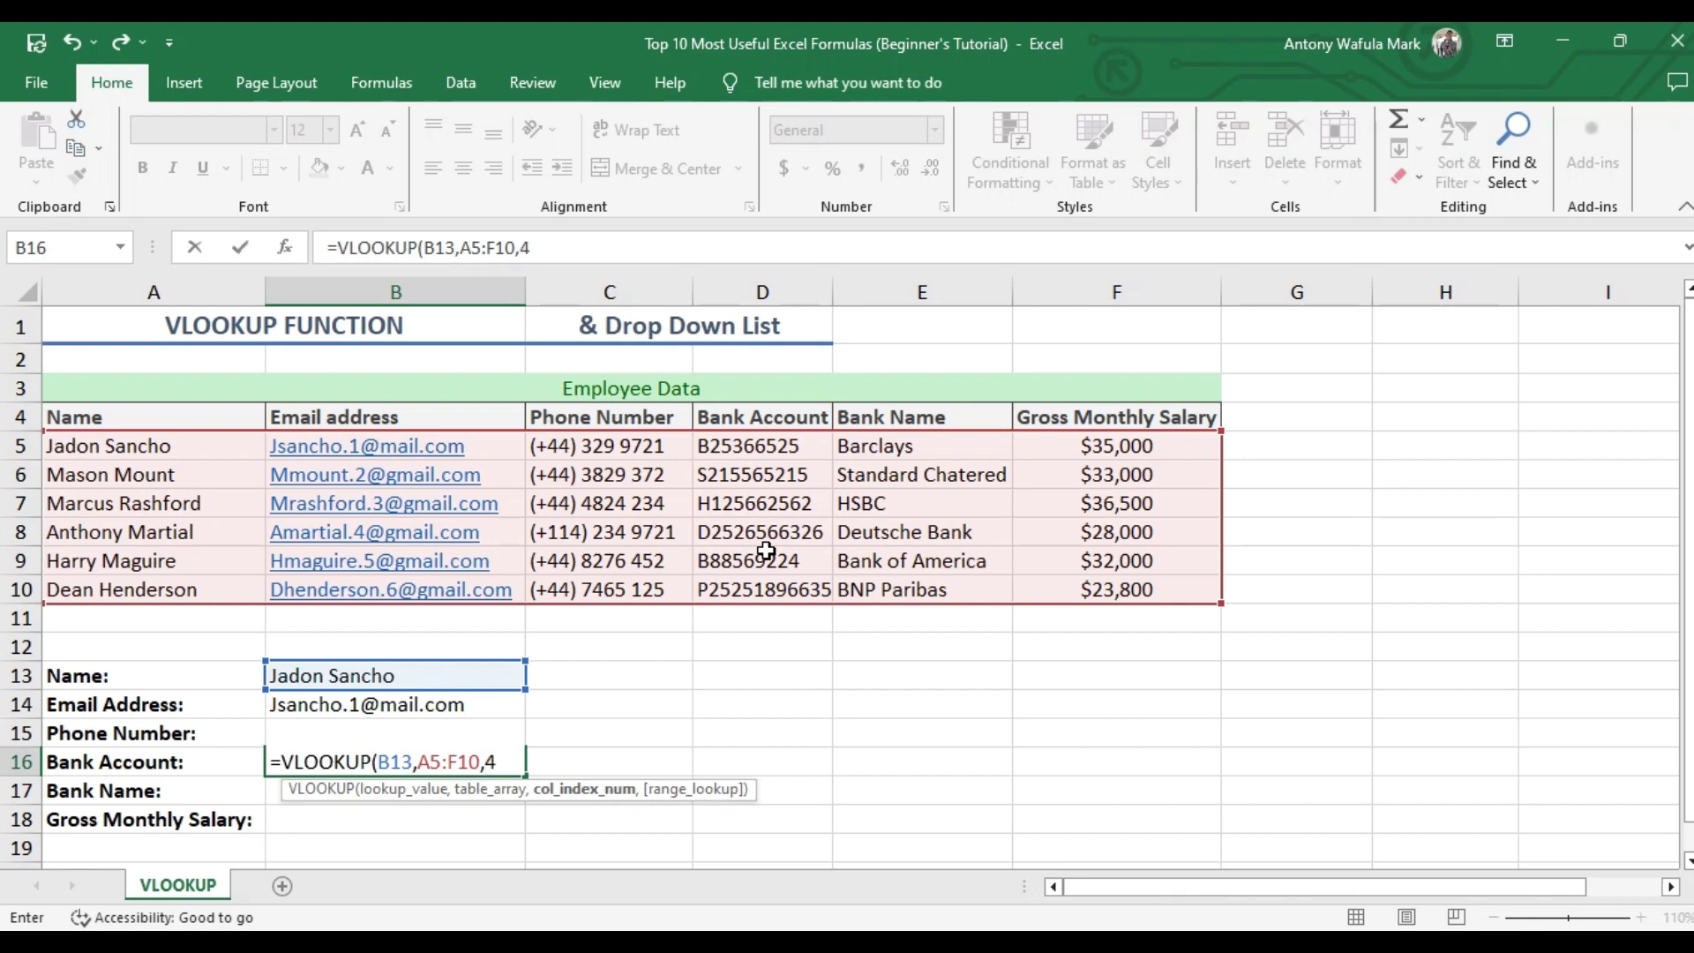
{"action": "type", "text": ","}
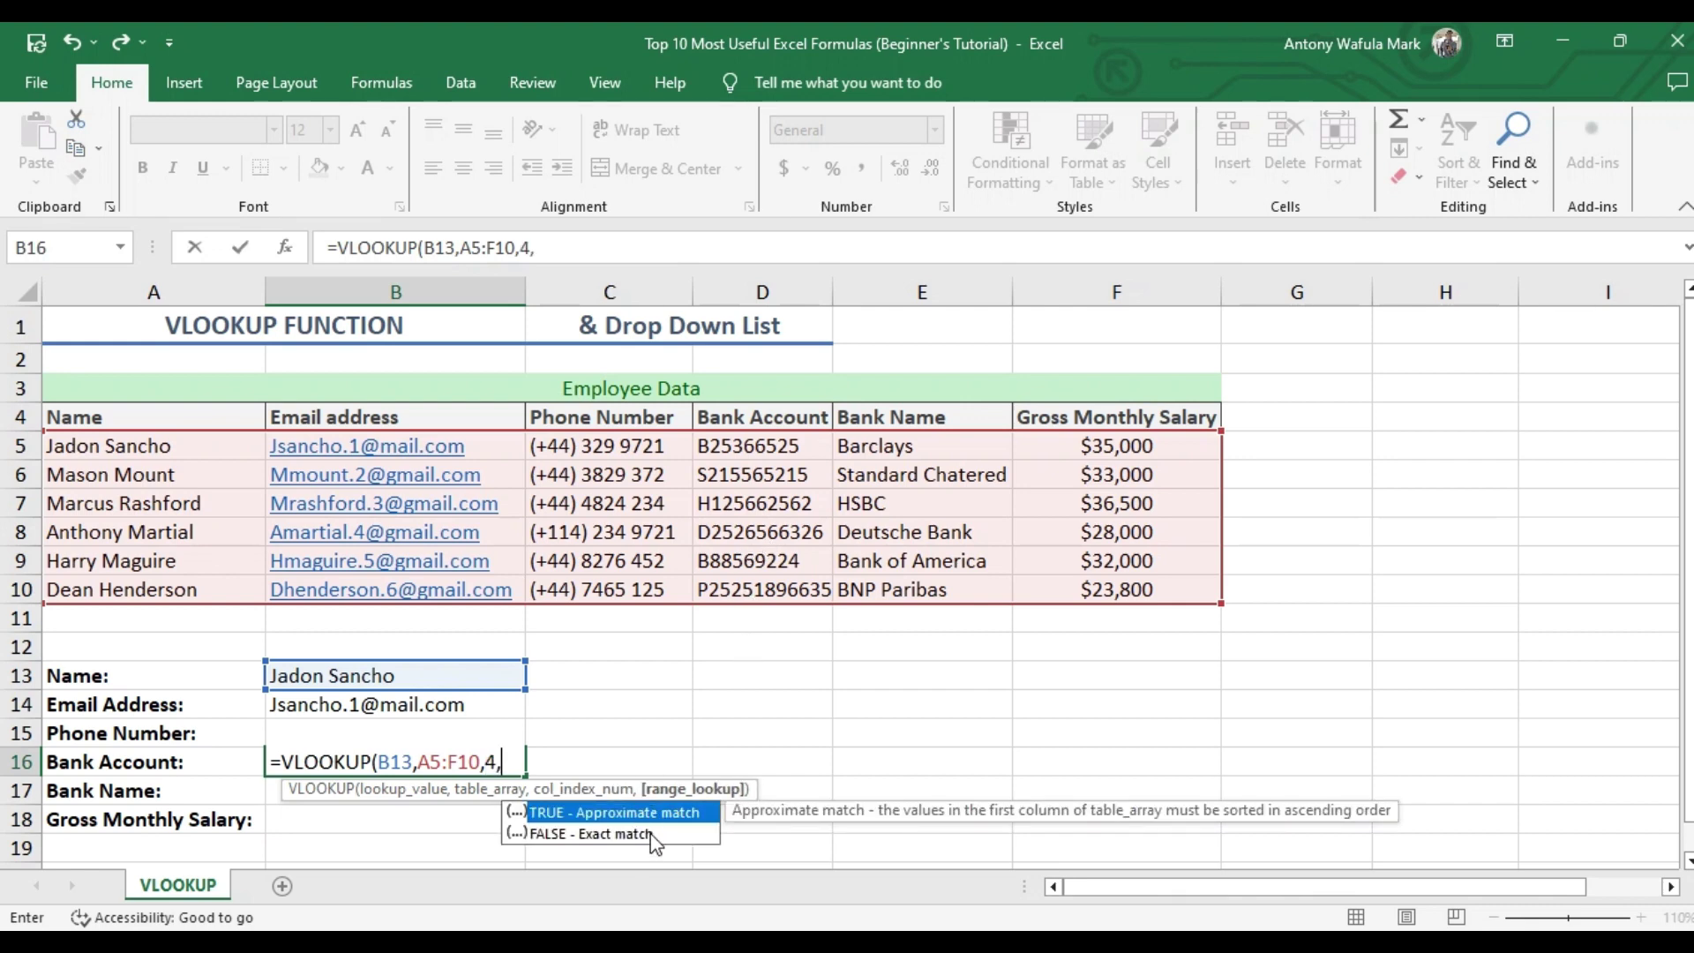
{"action": "double_click", "coordinate": [618, 834]}
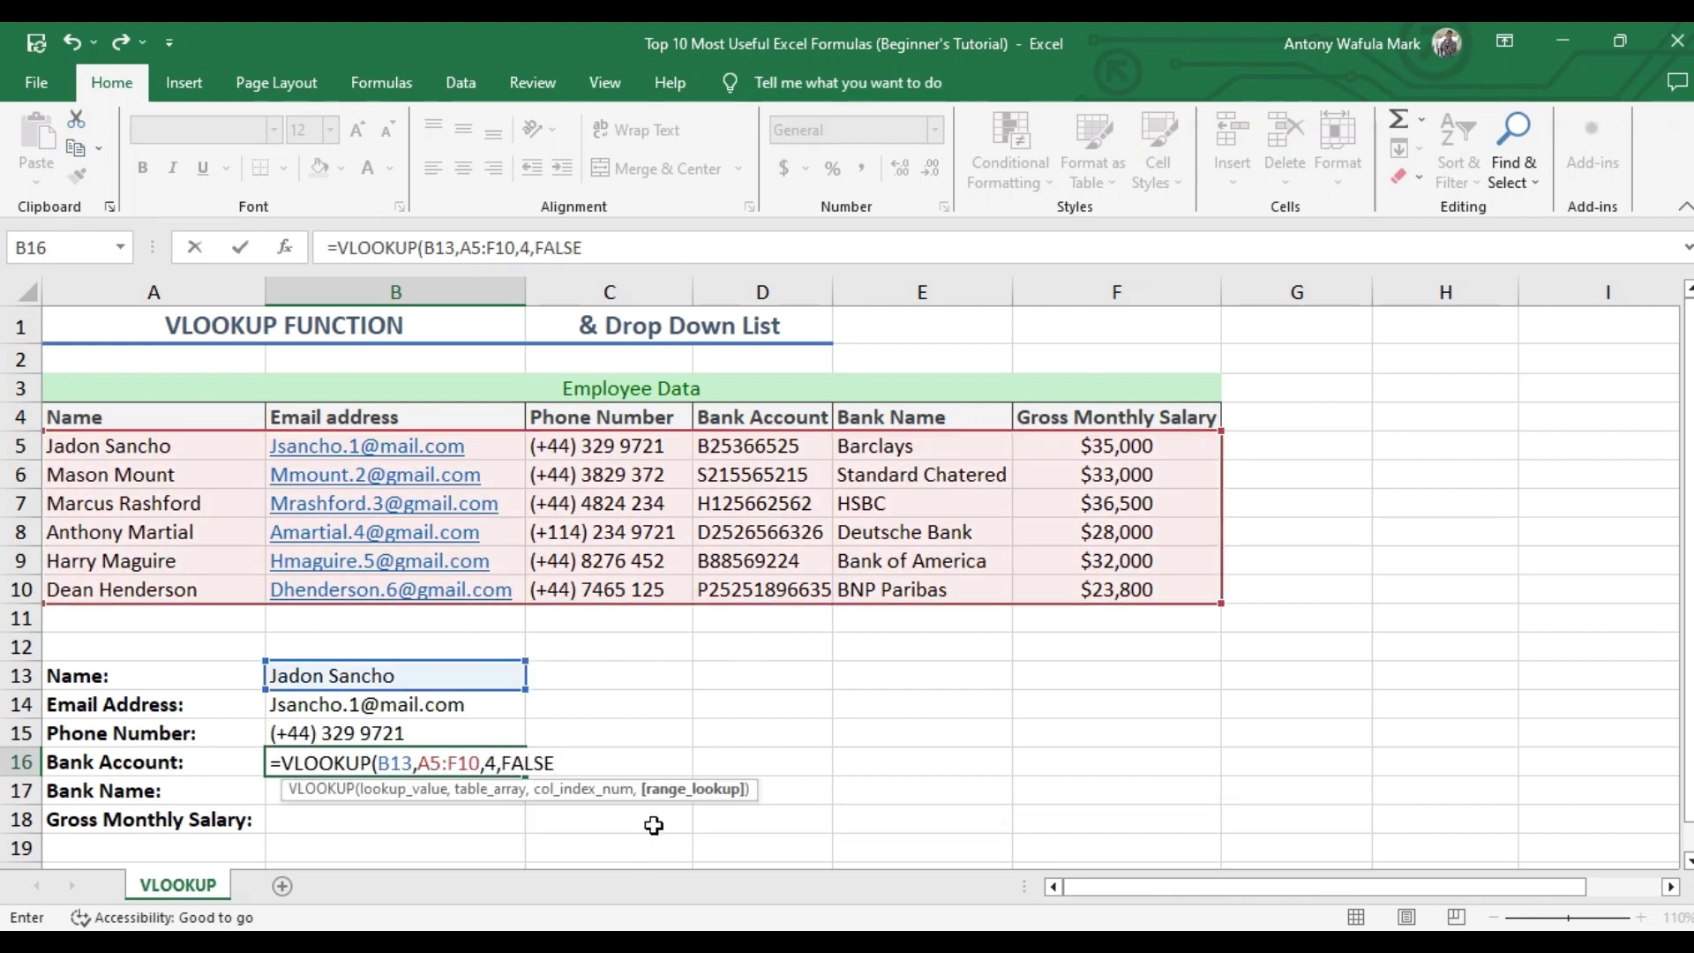
{"action": "type", "text": ")"}
{"action": "key", "text": "Return"}
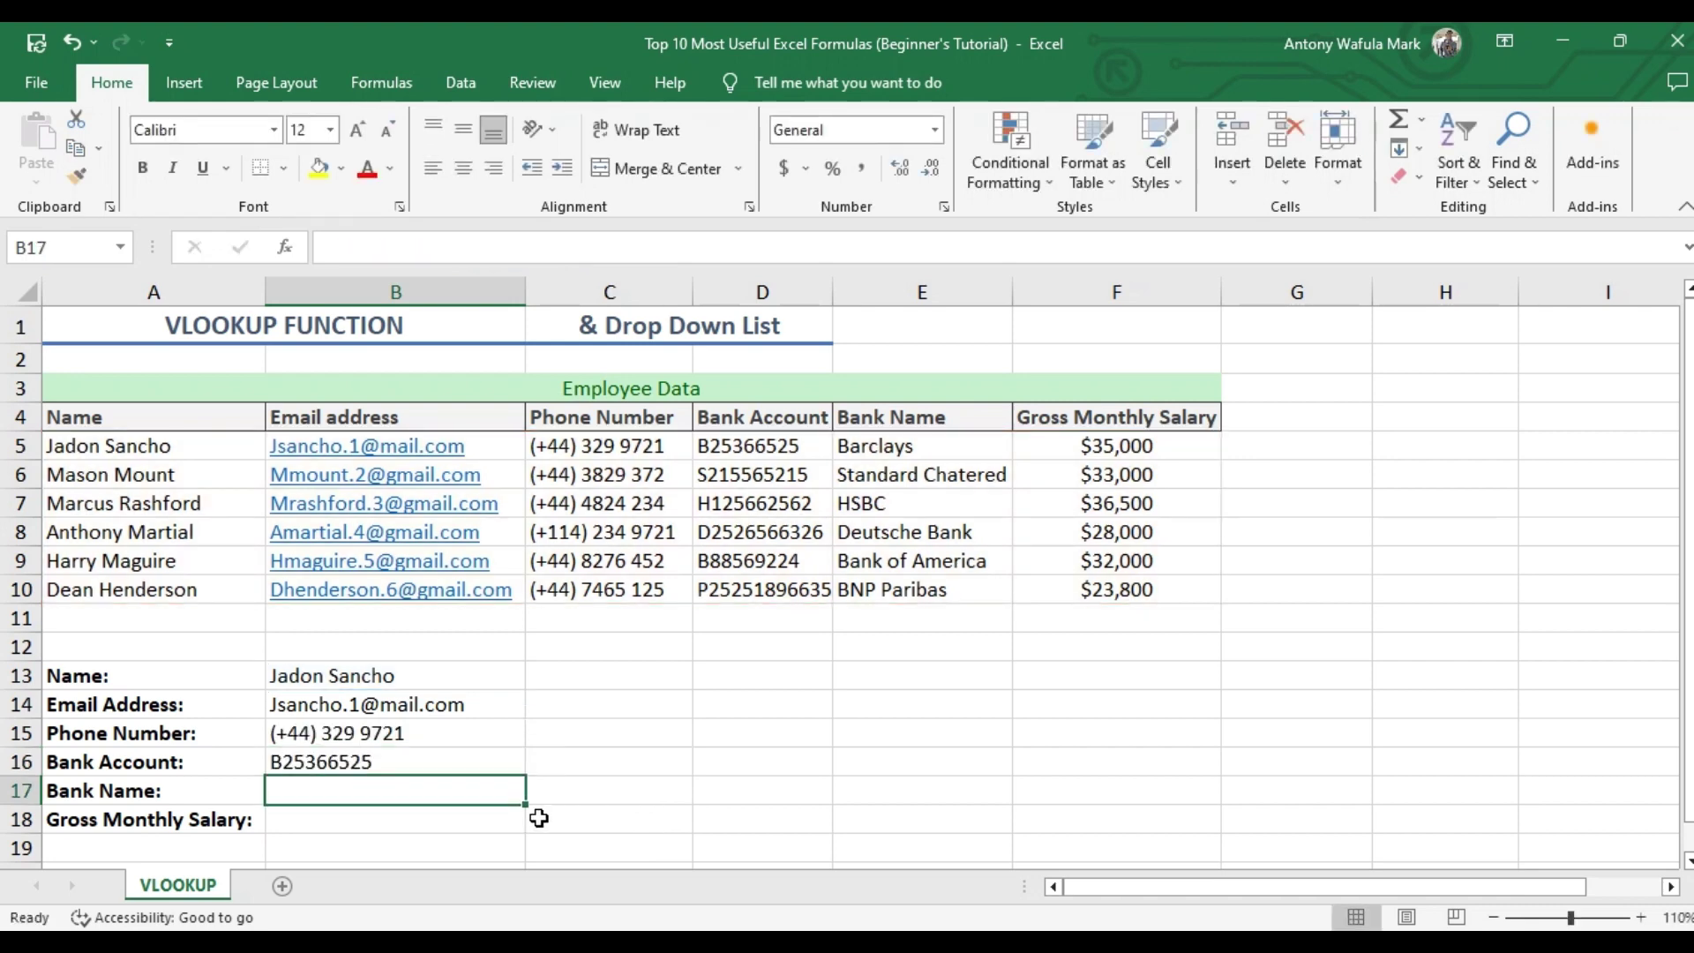
- Look up the bank name in B17 with =VLOOKUP(B13,A5:F10,5,FALSE)
{"action": "type", "text": "=vlook"}
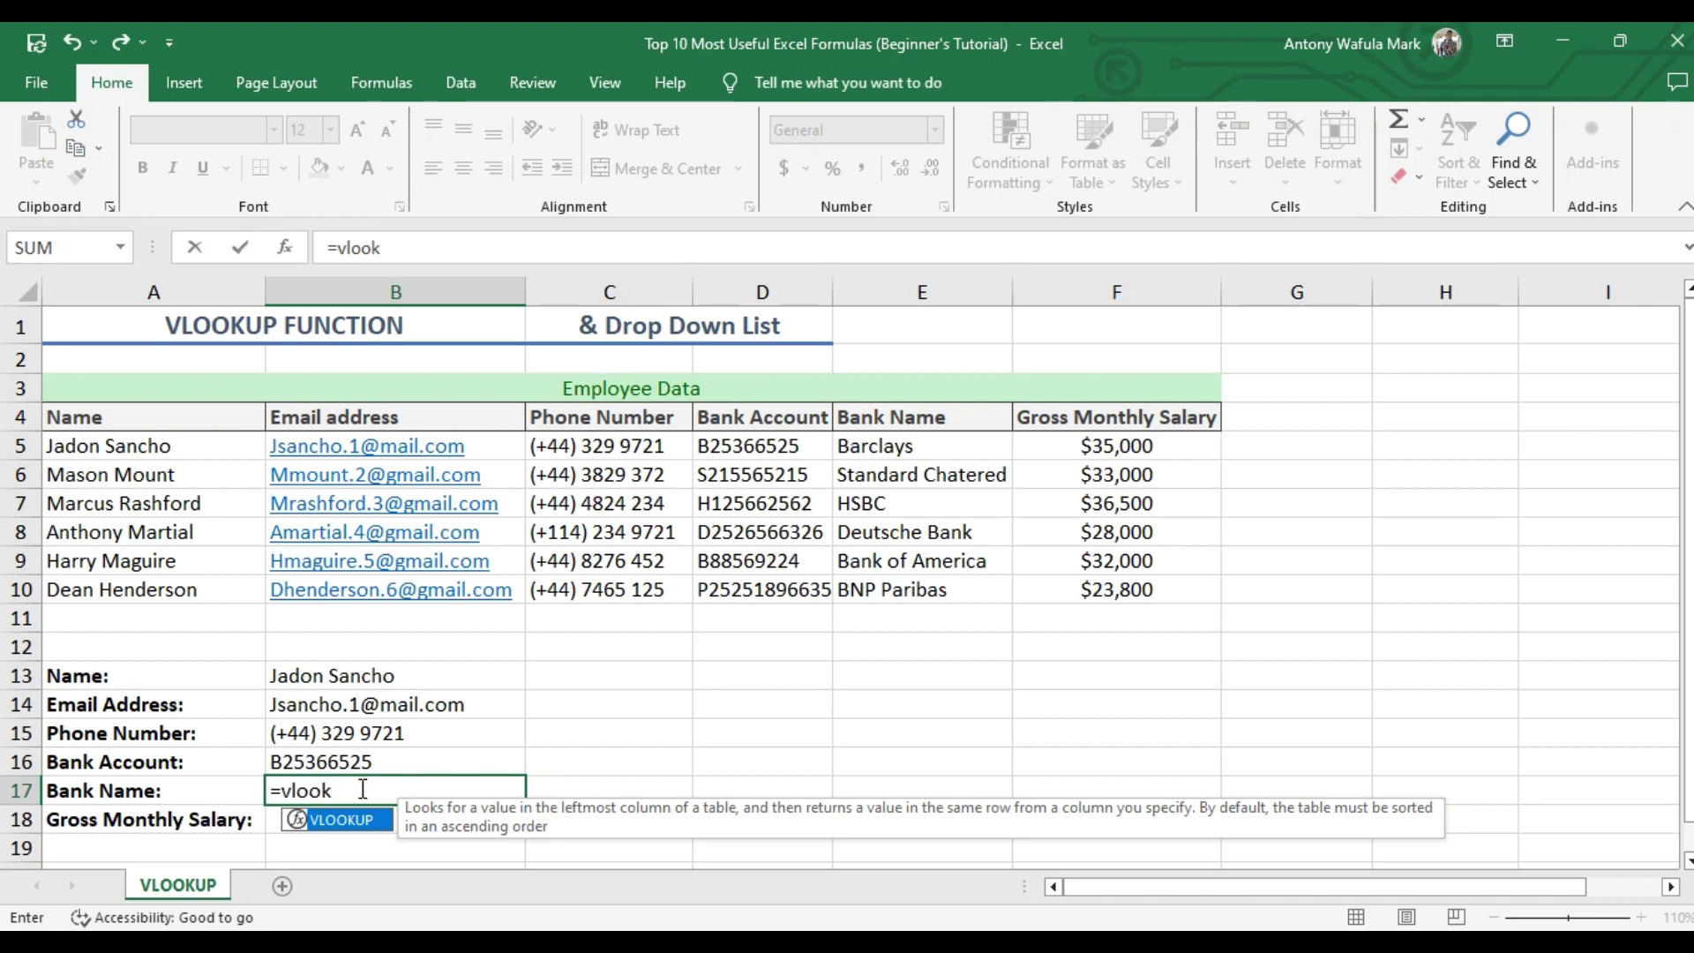
{"action": "double_click", "coordinate": [359, 823]}
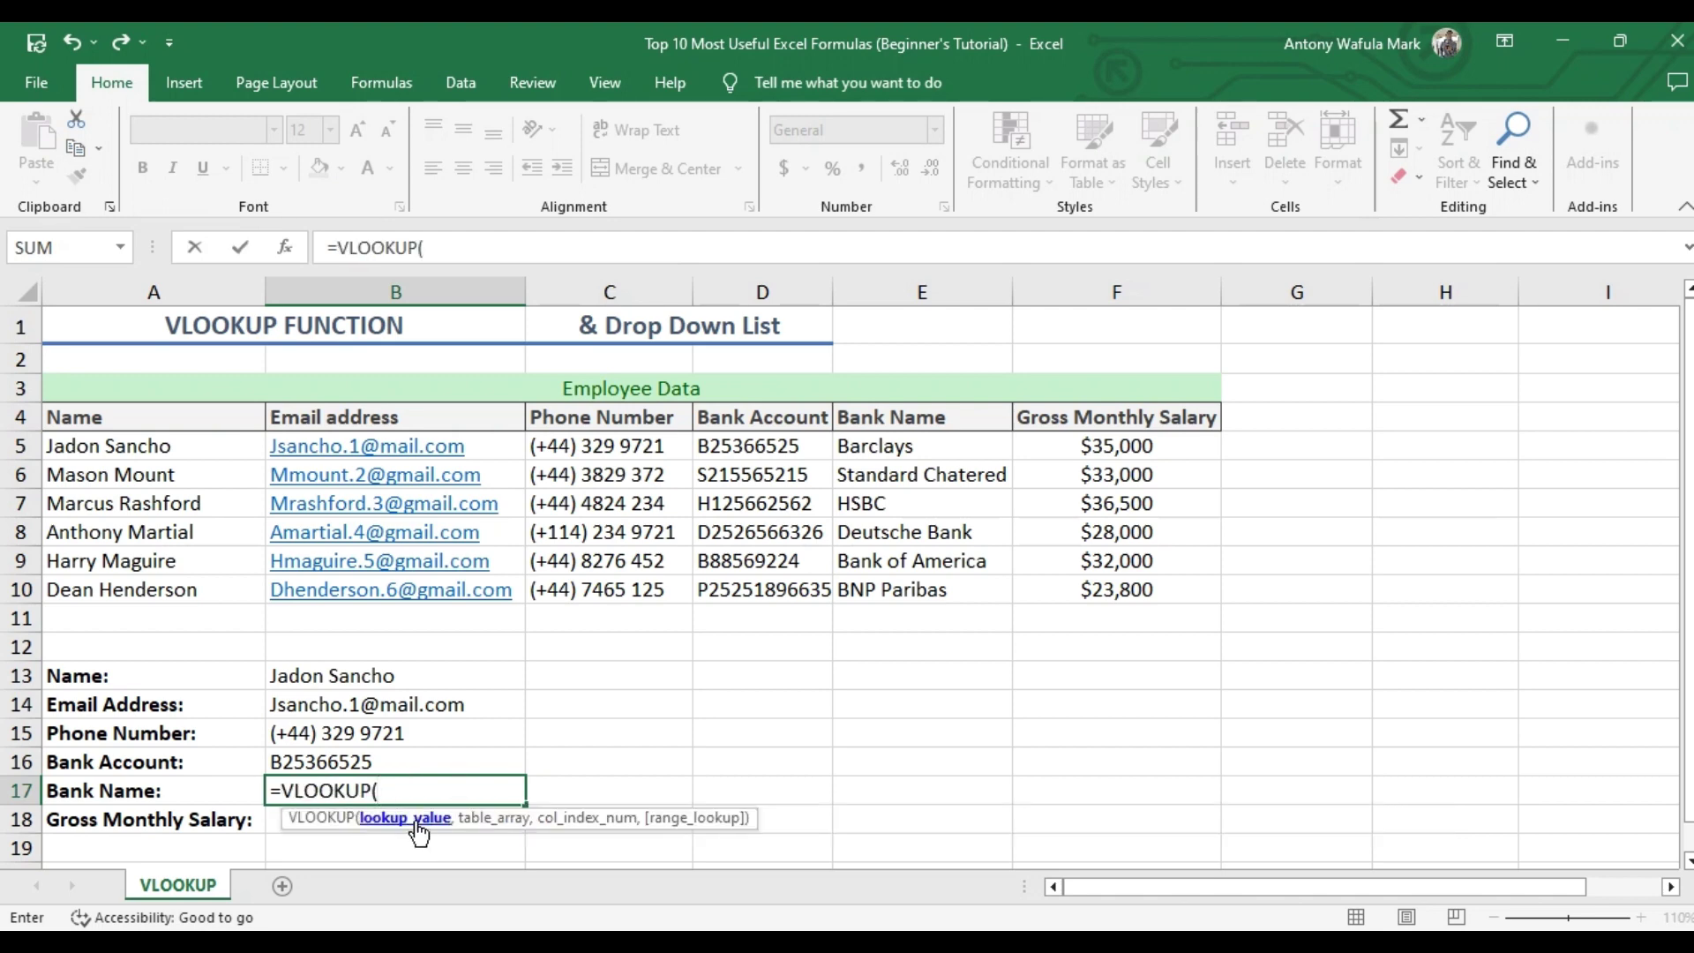
{"action": "left_click", "coordinate": [370, 681]}
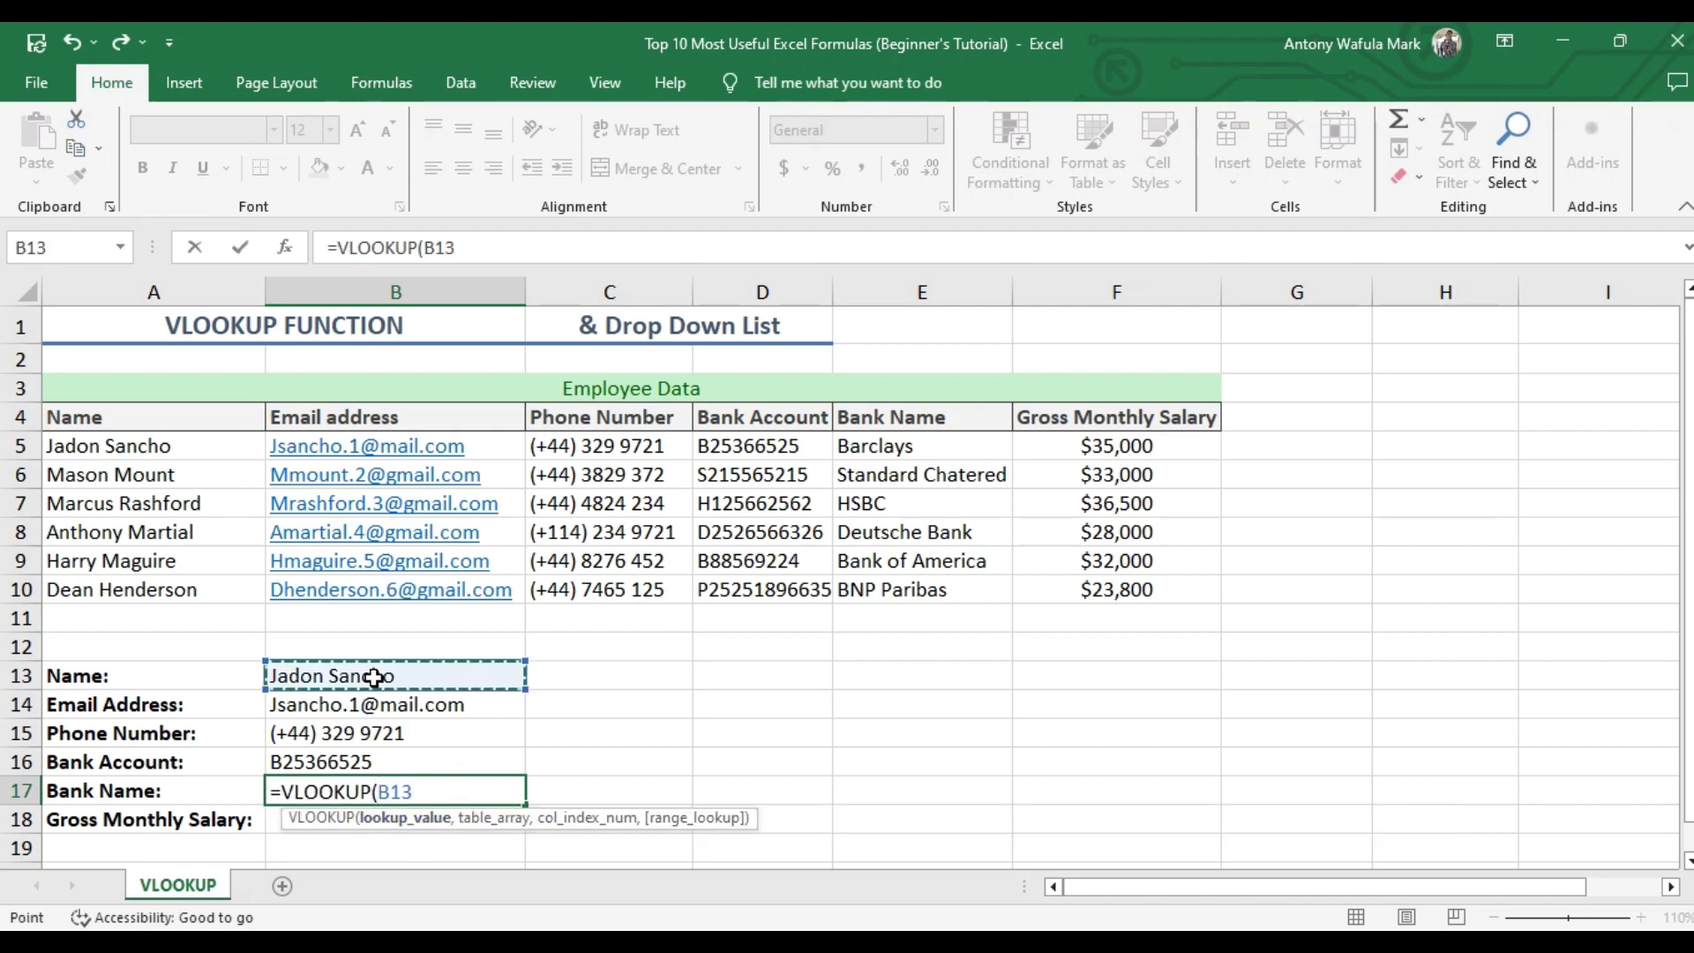
{"action": "type", "text": ","}
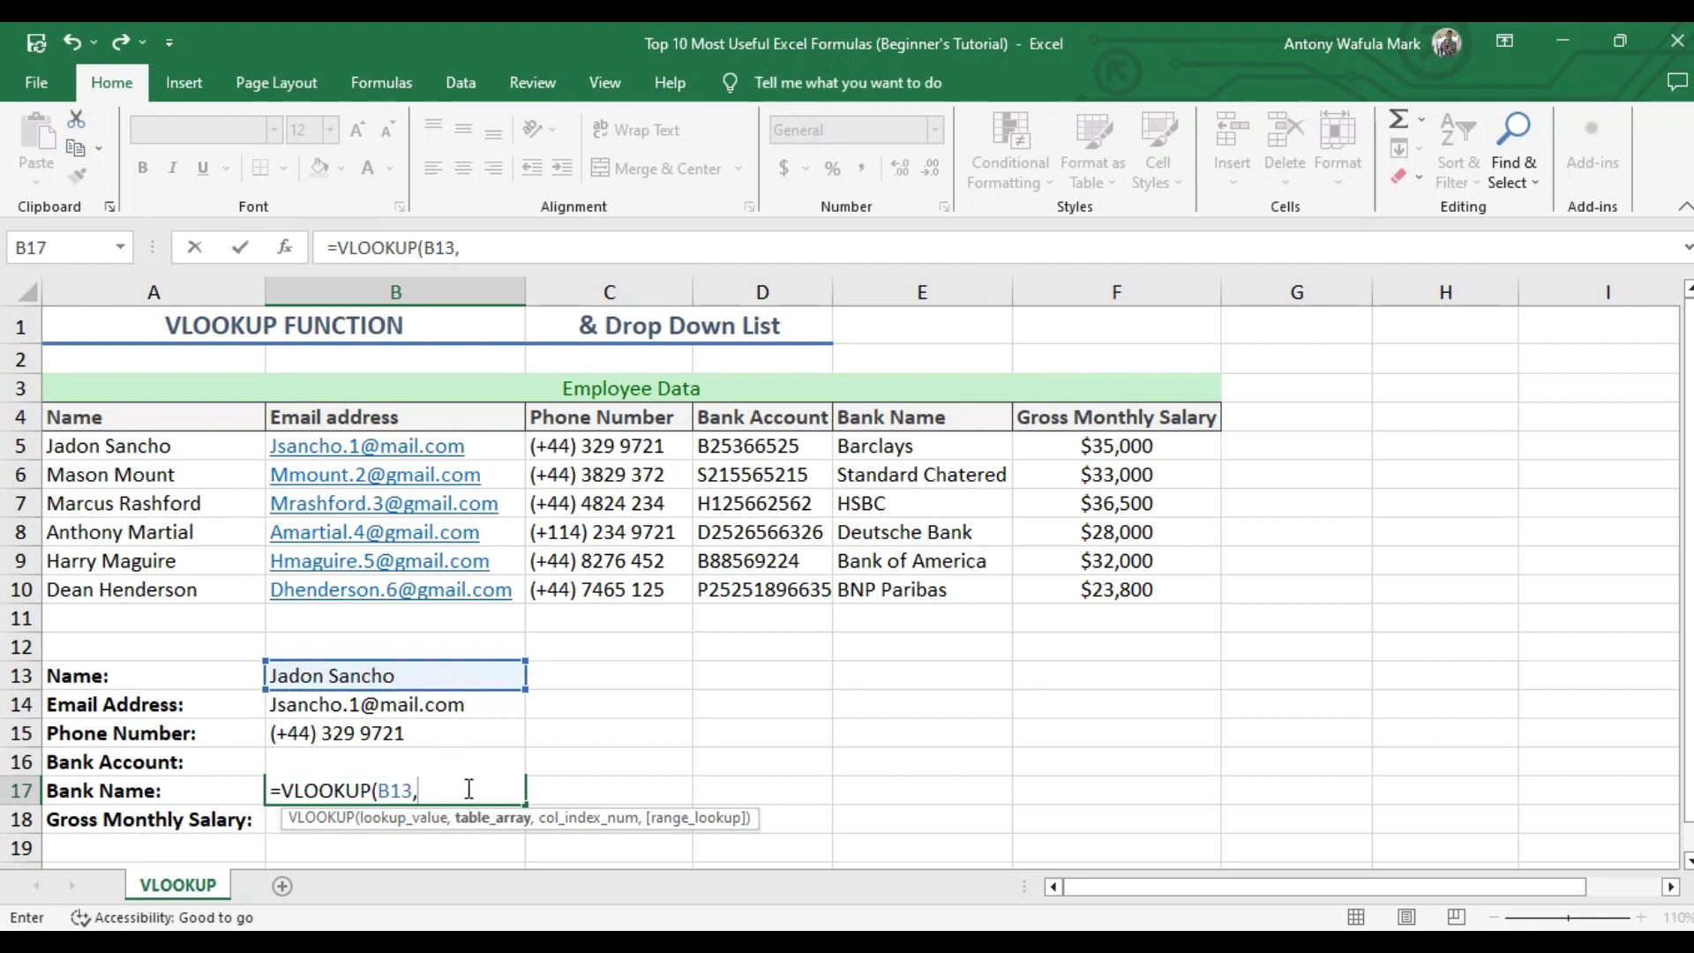
{"action": "left_click_drag", "start_coordinate": [133, 452], "coordinate": [1105, 591]}
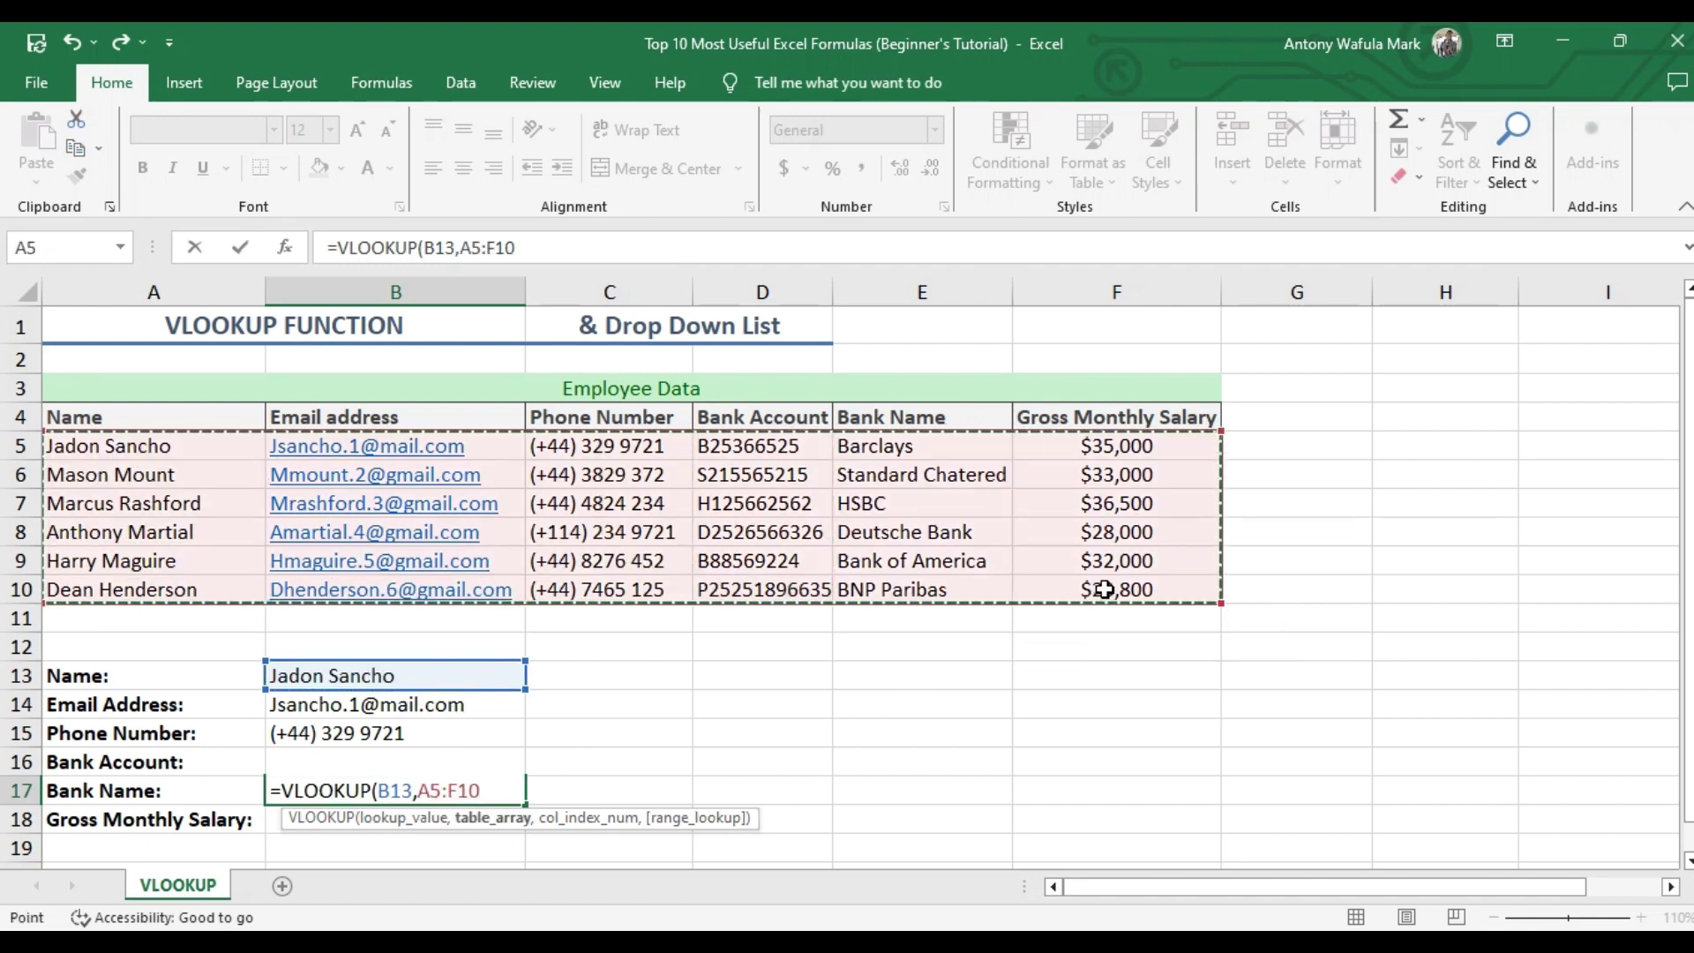
{"action": "type", "text": ",5"}
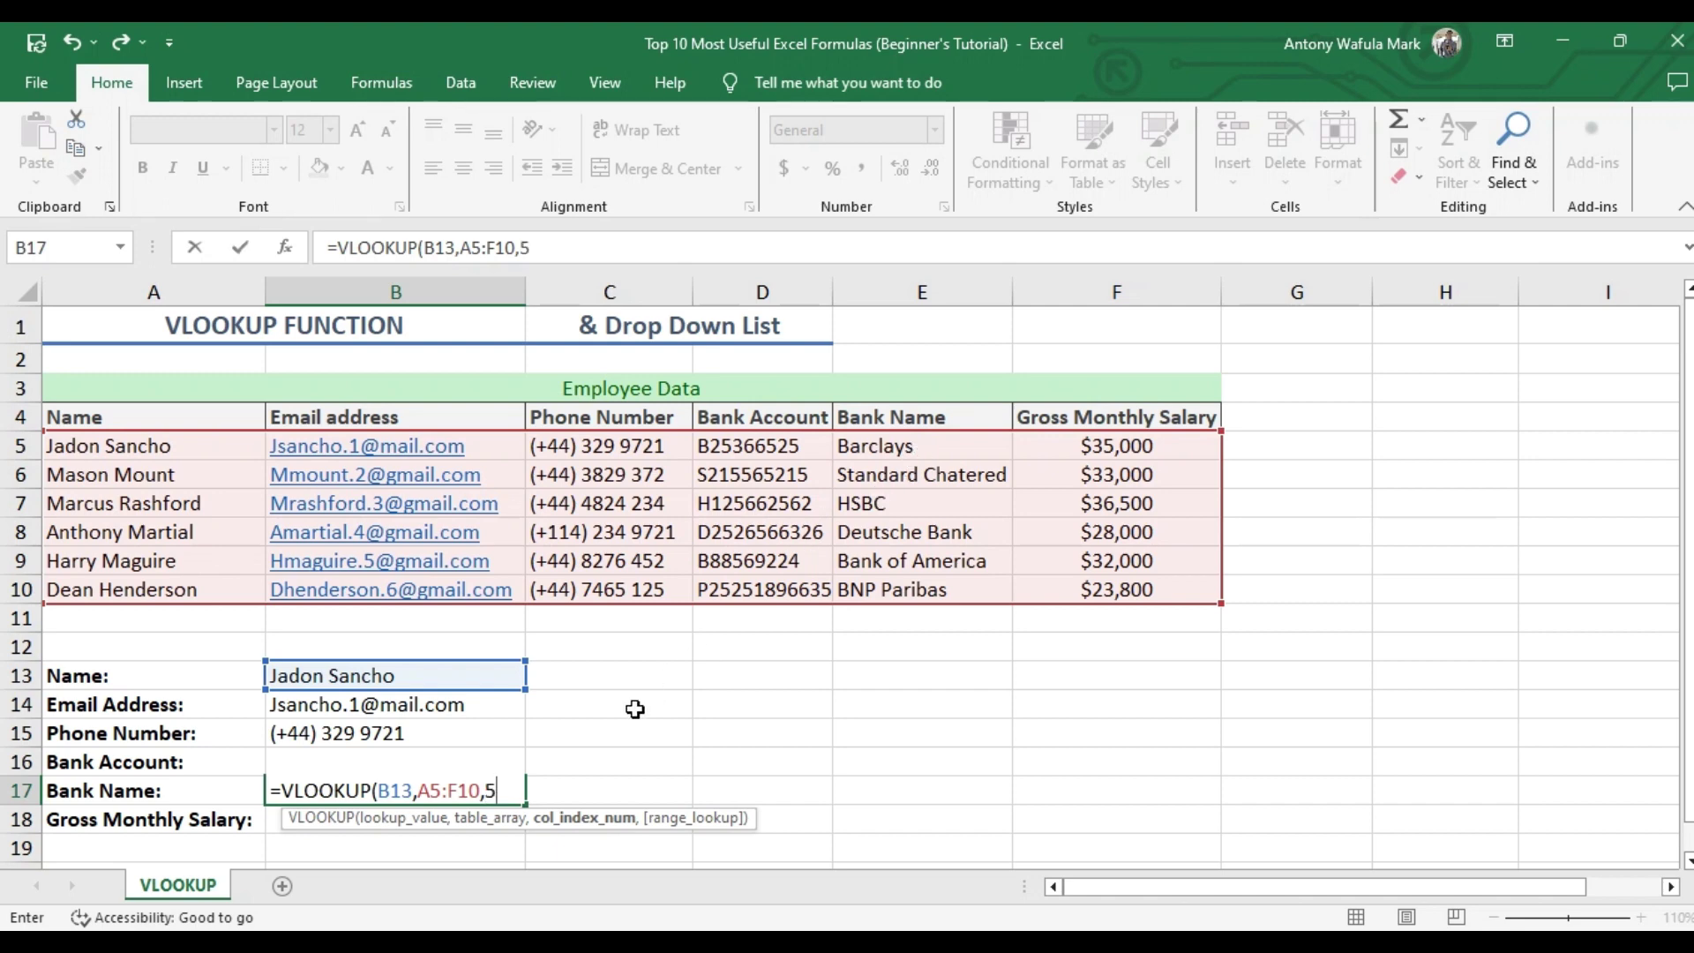
{"action": "type", "text": ","}
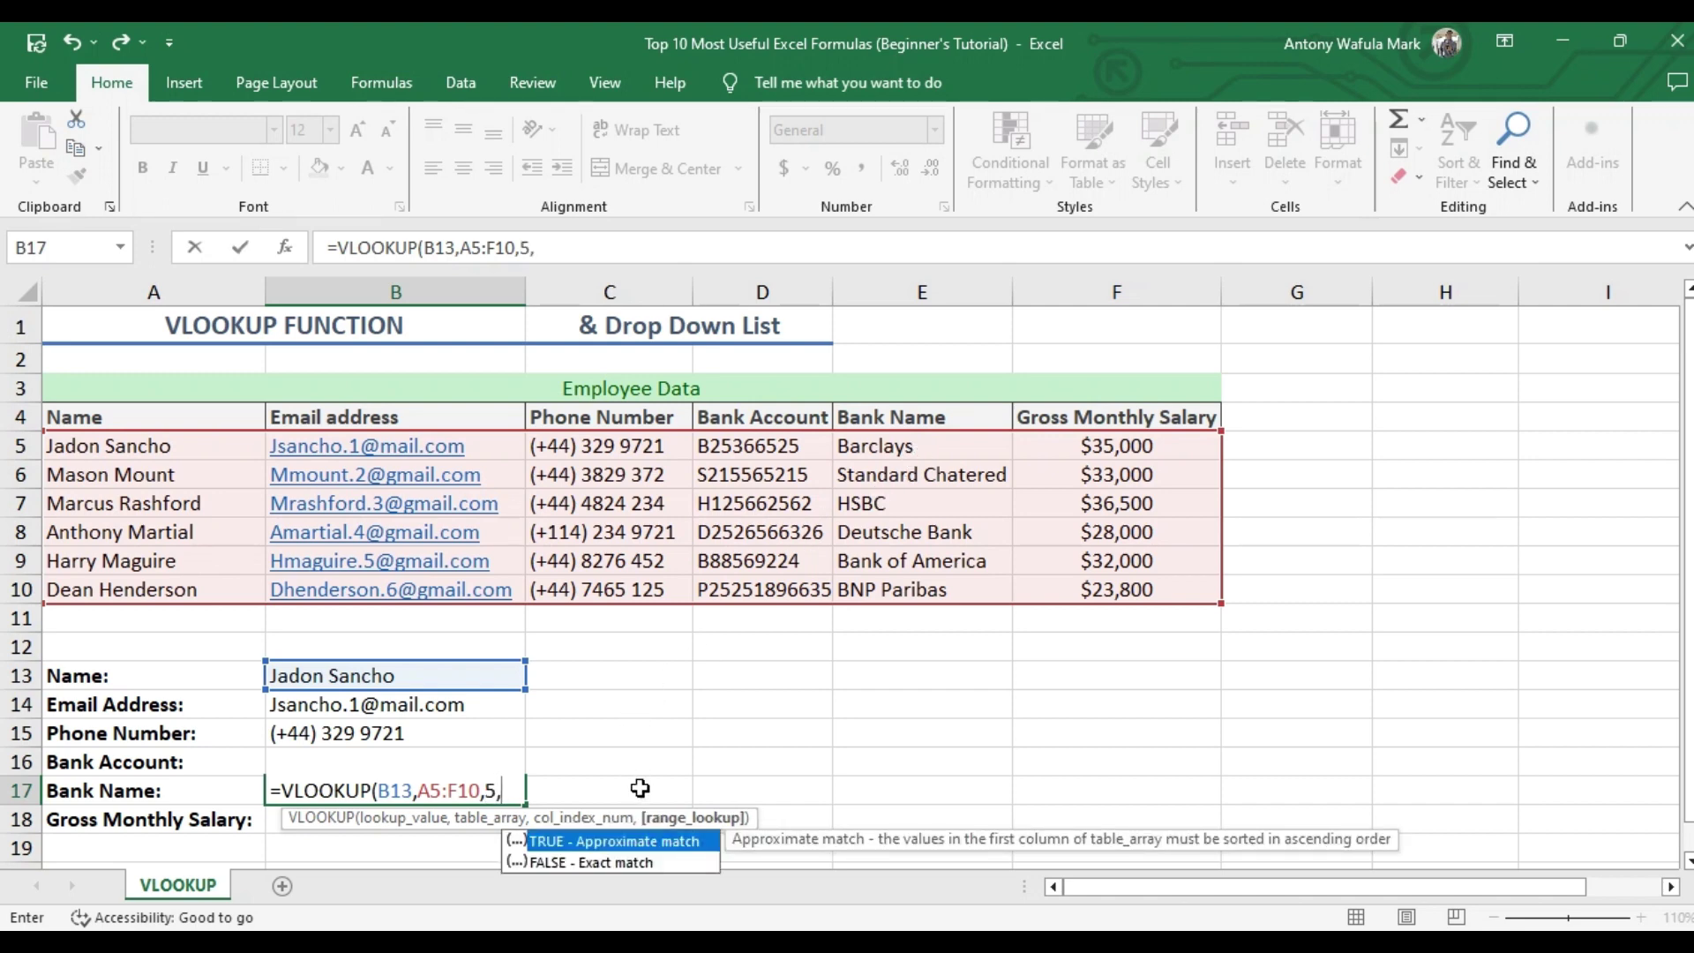
{"action": "double_click", "coordinate": [662, 869]}
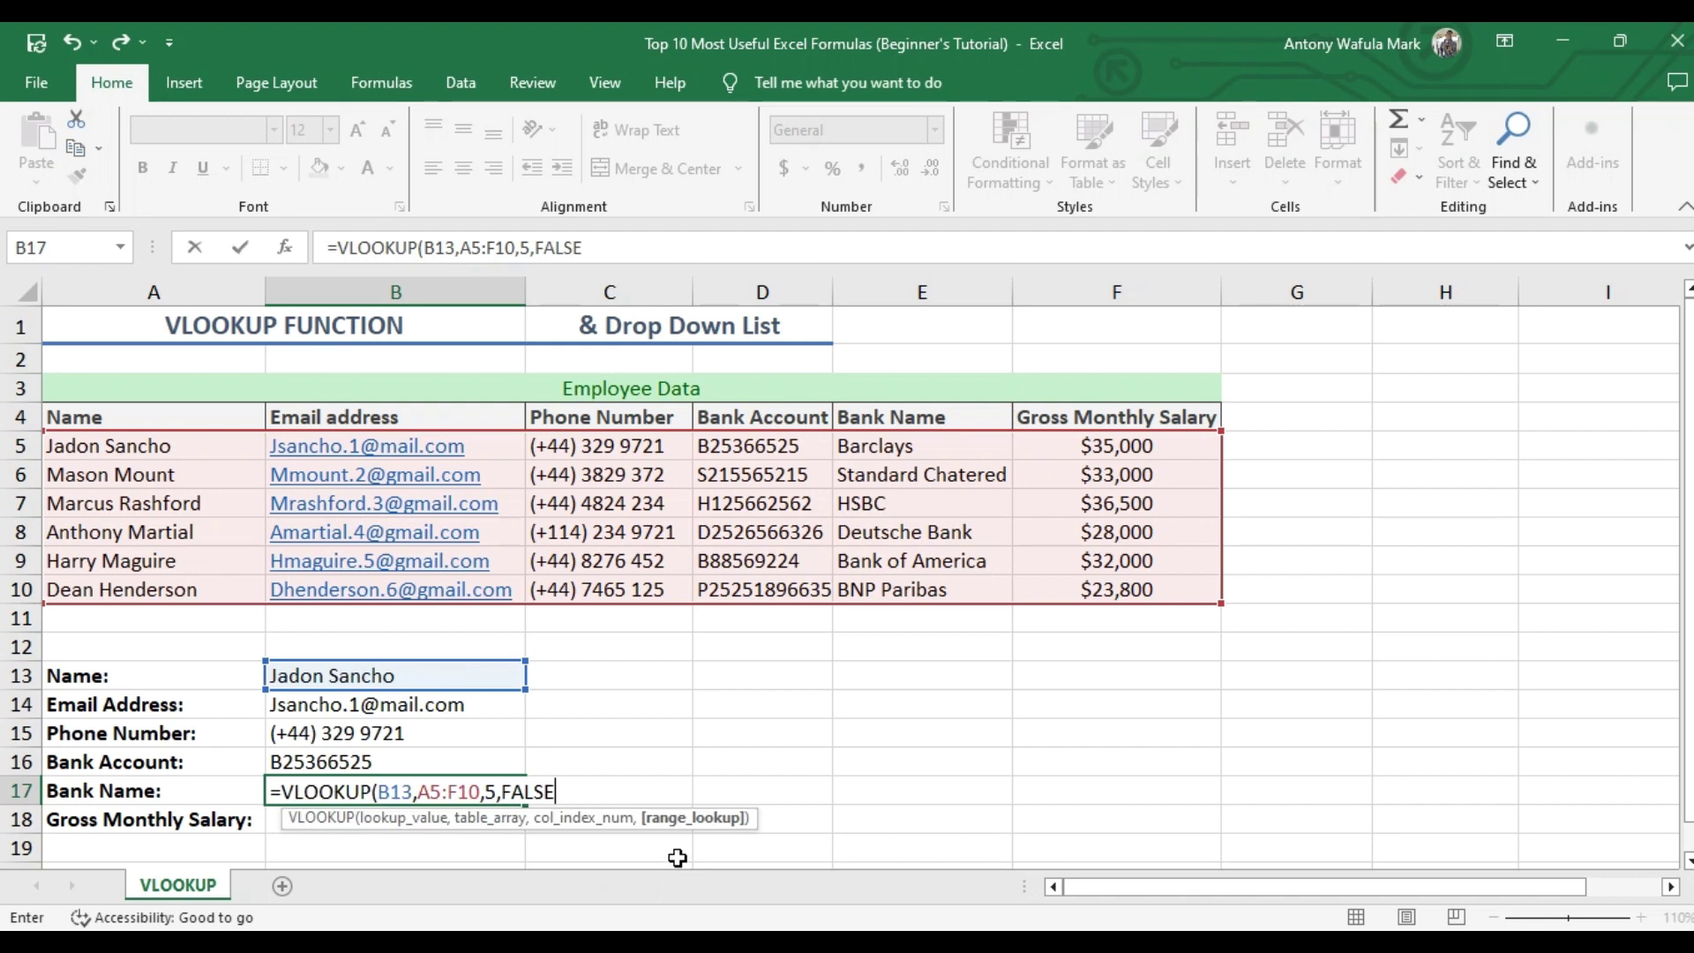
{"action": "type", "text": ")"}
{"action": "key", "text": "Return"}
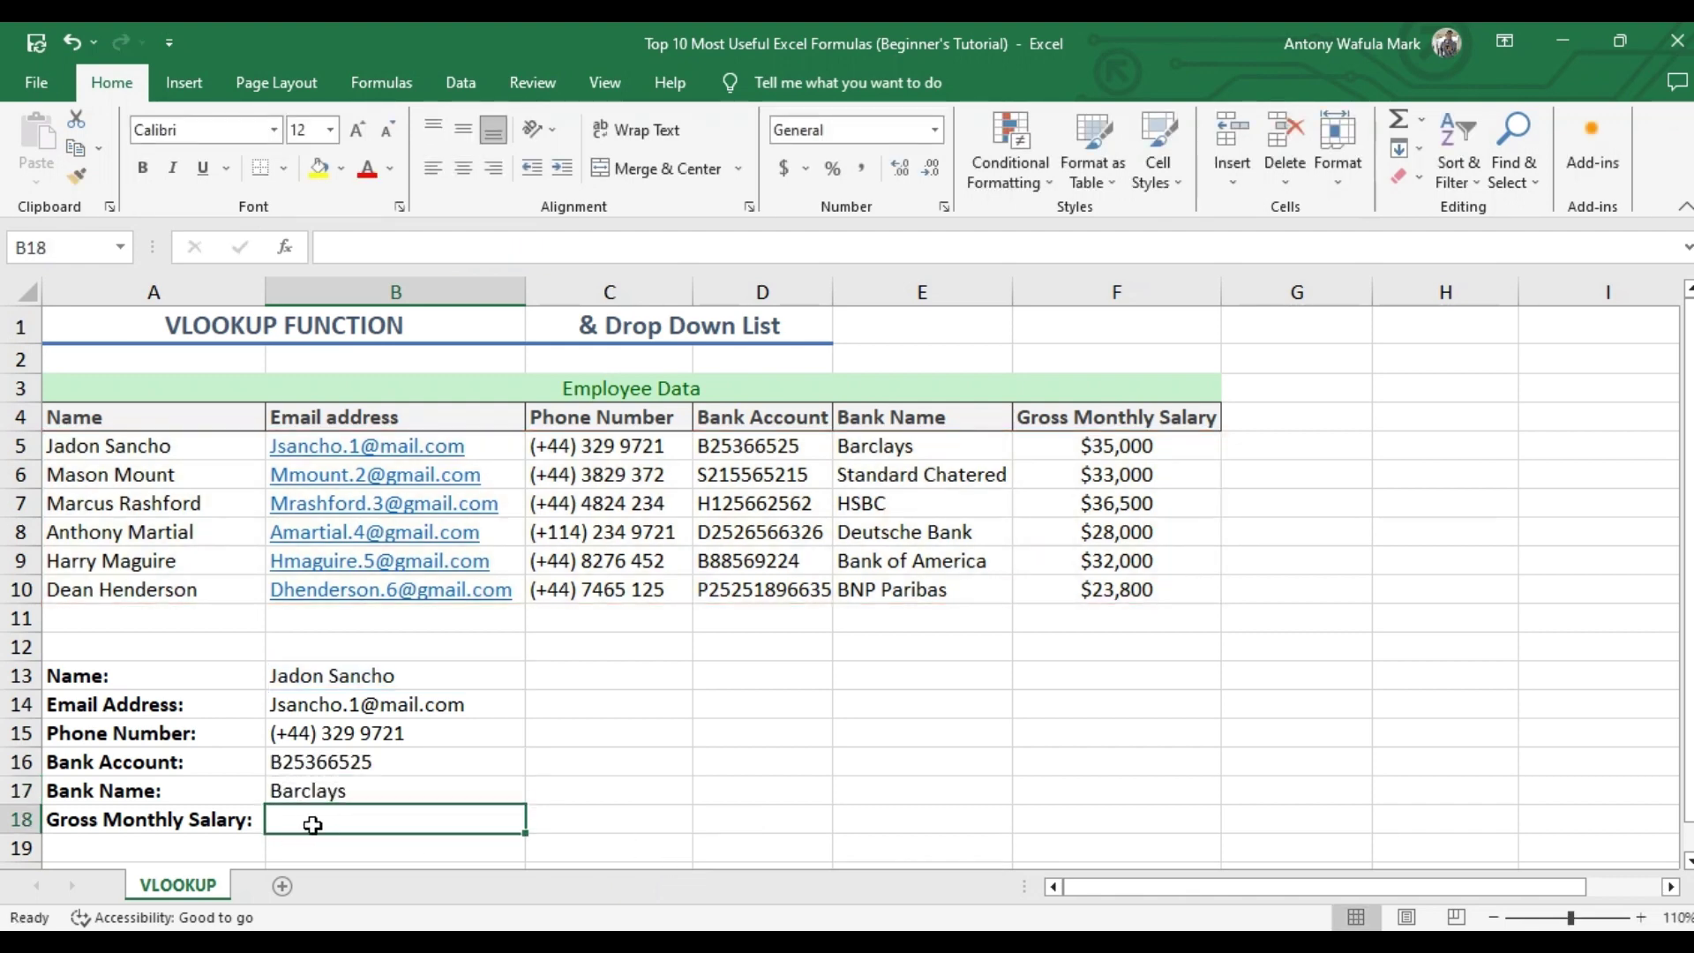
- Look up the gross monthly salary in B18 with =VLOOKUP(B13,A5:F10,6,FALSE)
{"action": "type", "text": "="}
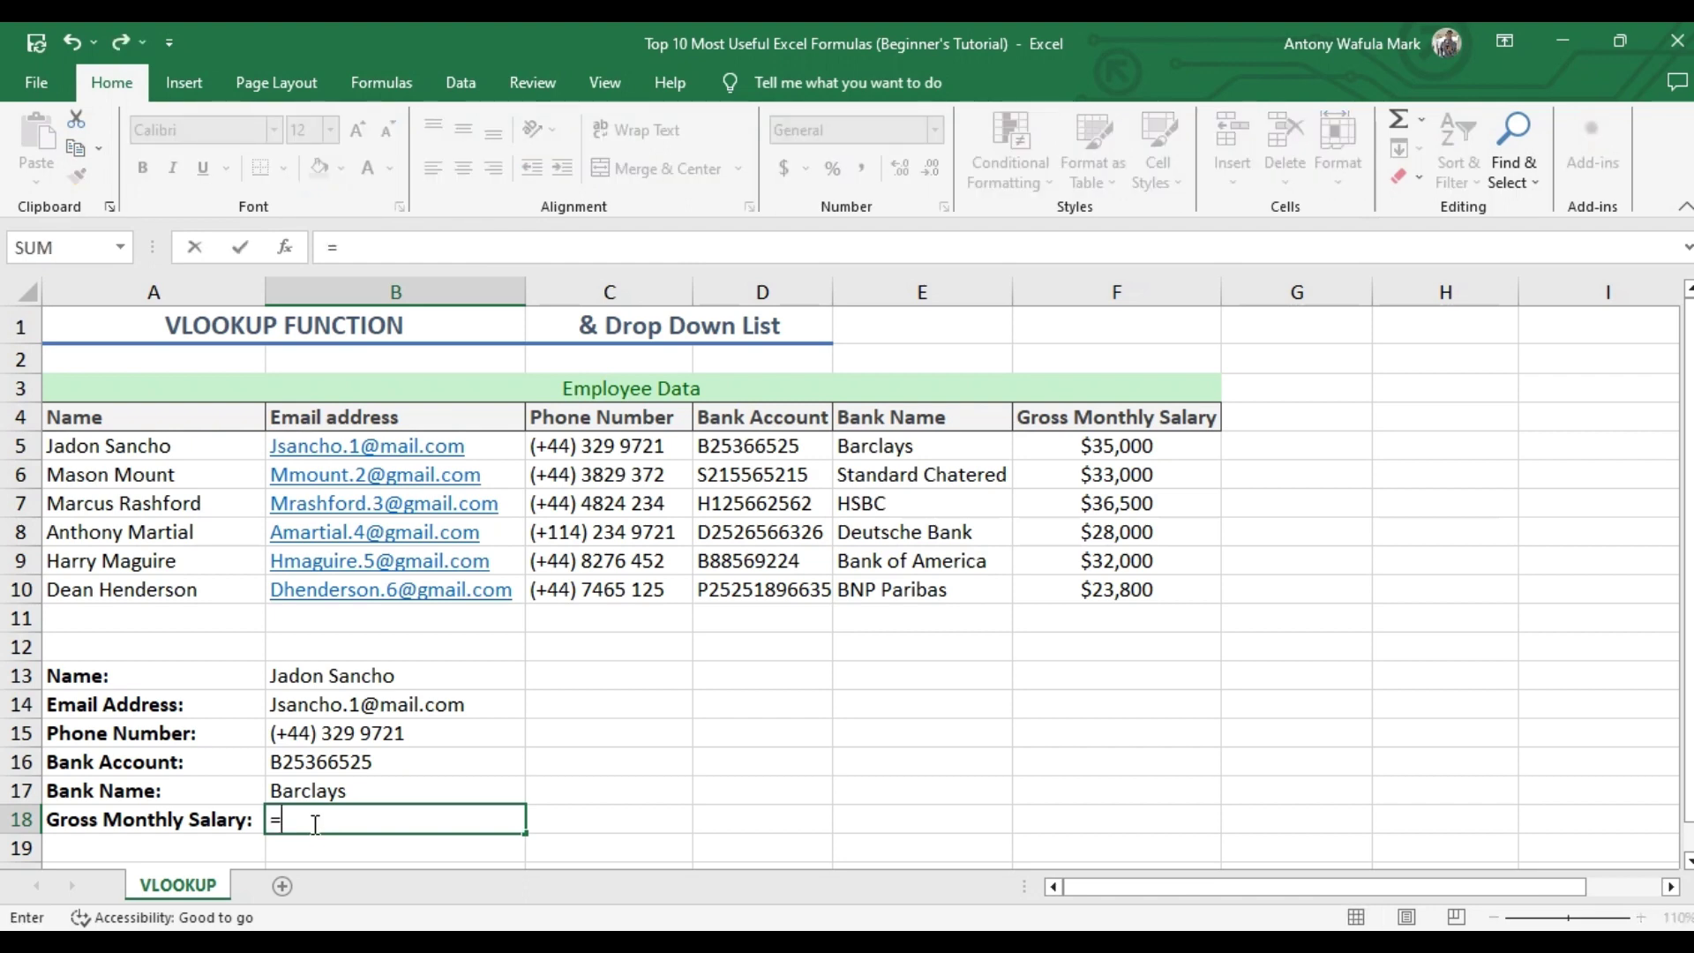
{"action": "type", "text": "vl"}
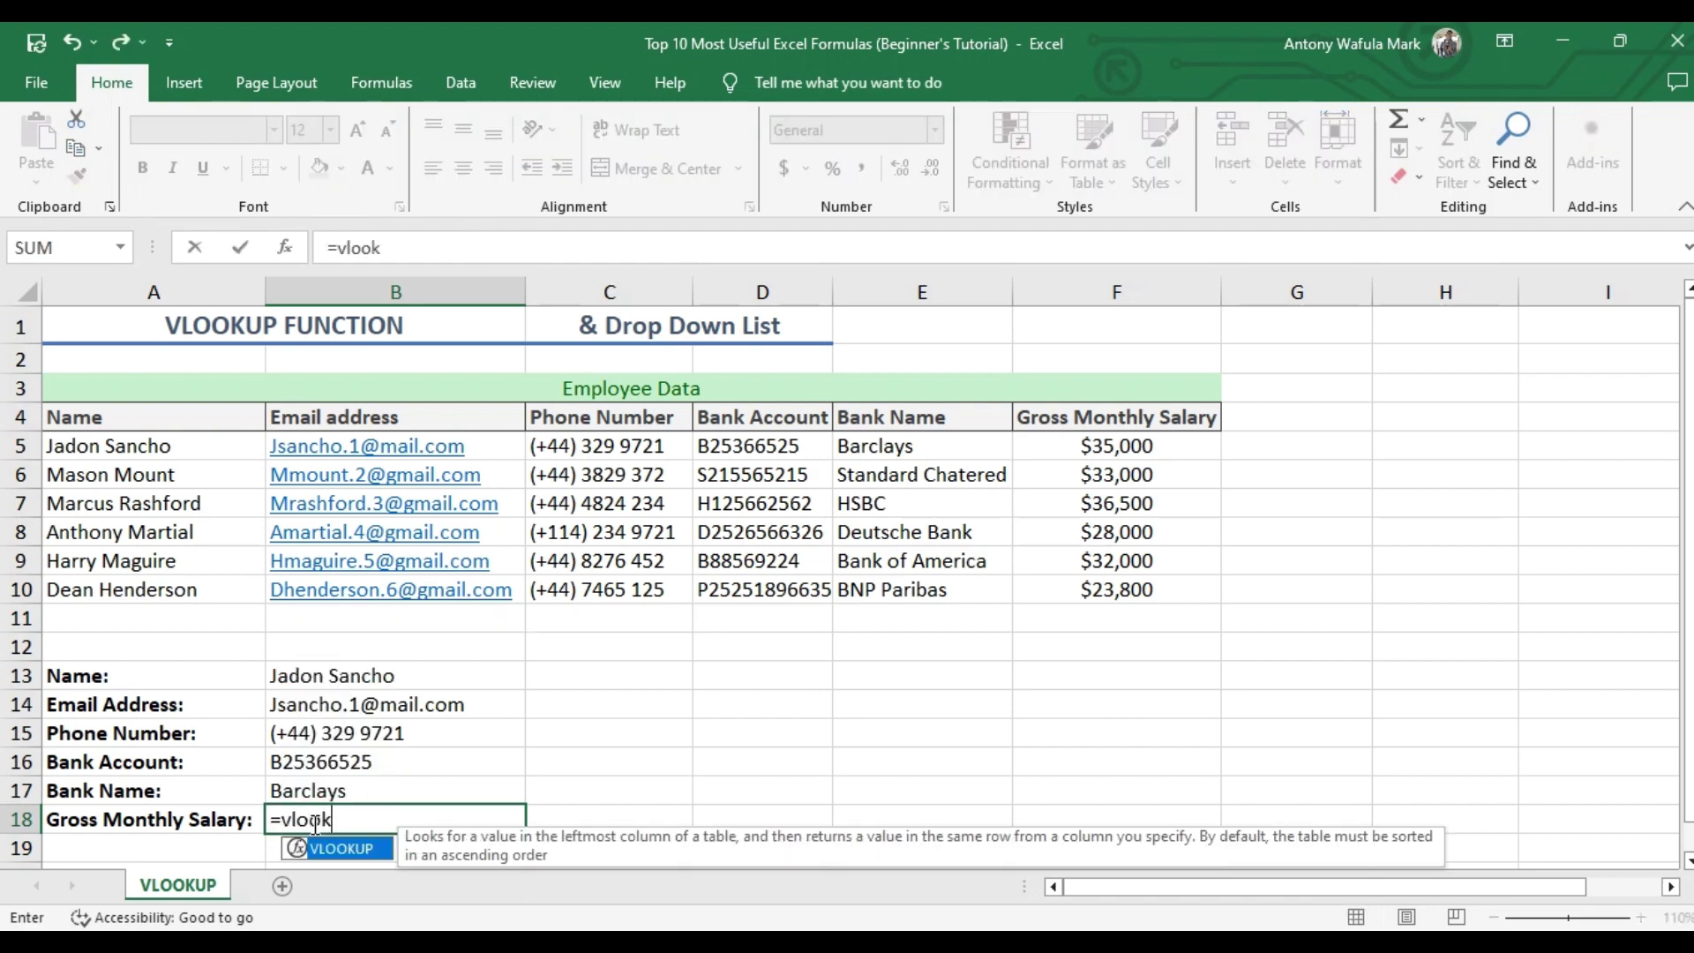
{"action": "type", "text": "ook"}
{"action": "double_click", "coordinate": [374, 849]}
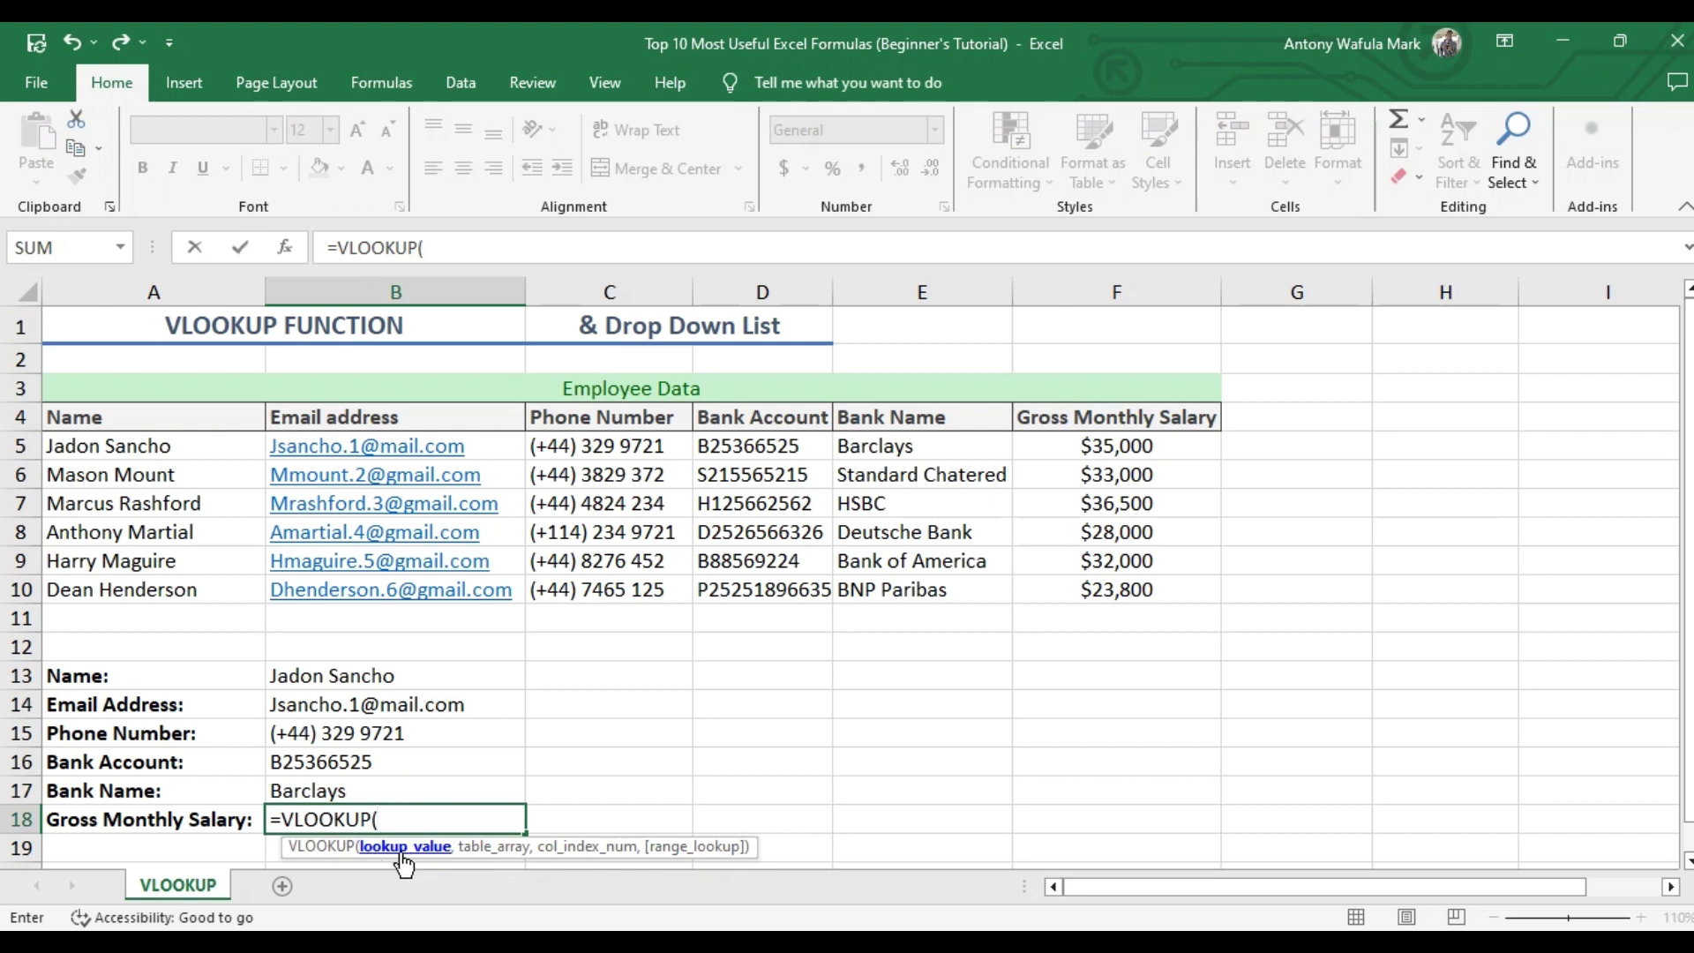
{"action": "left_click", "coordinate": [447, 675]}
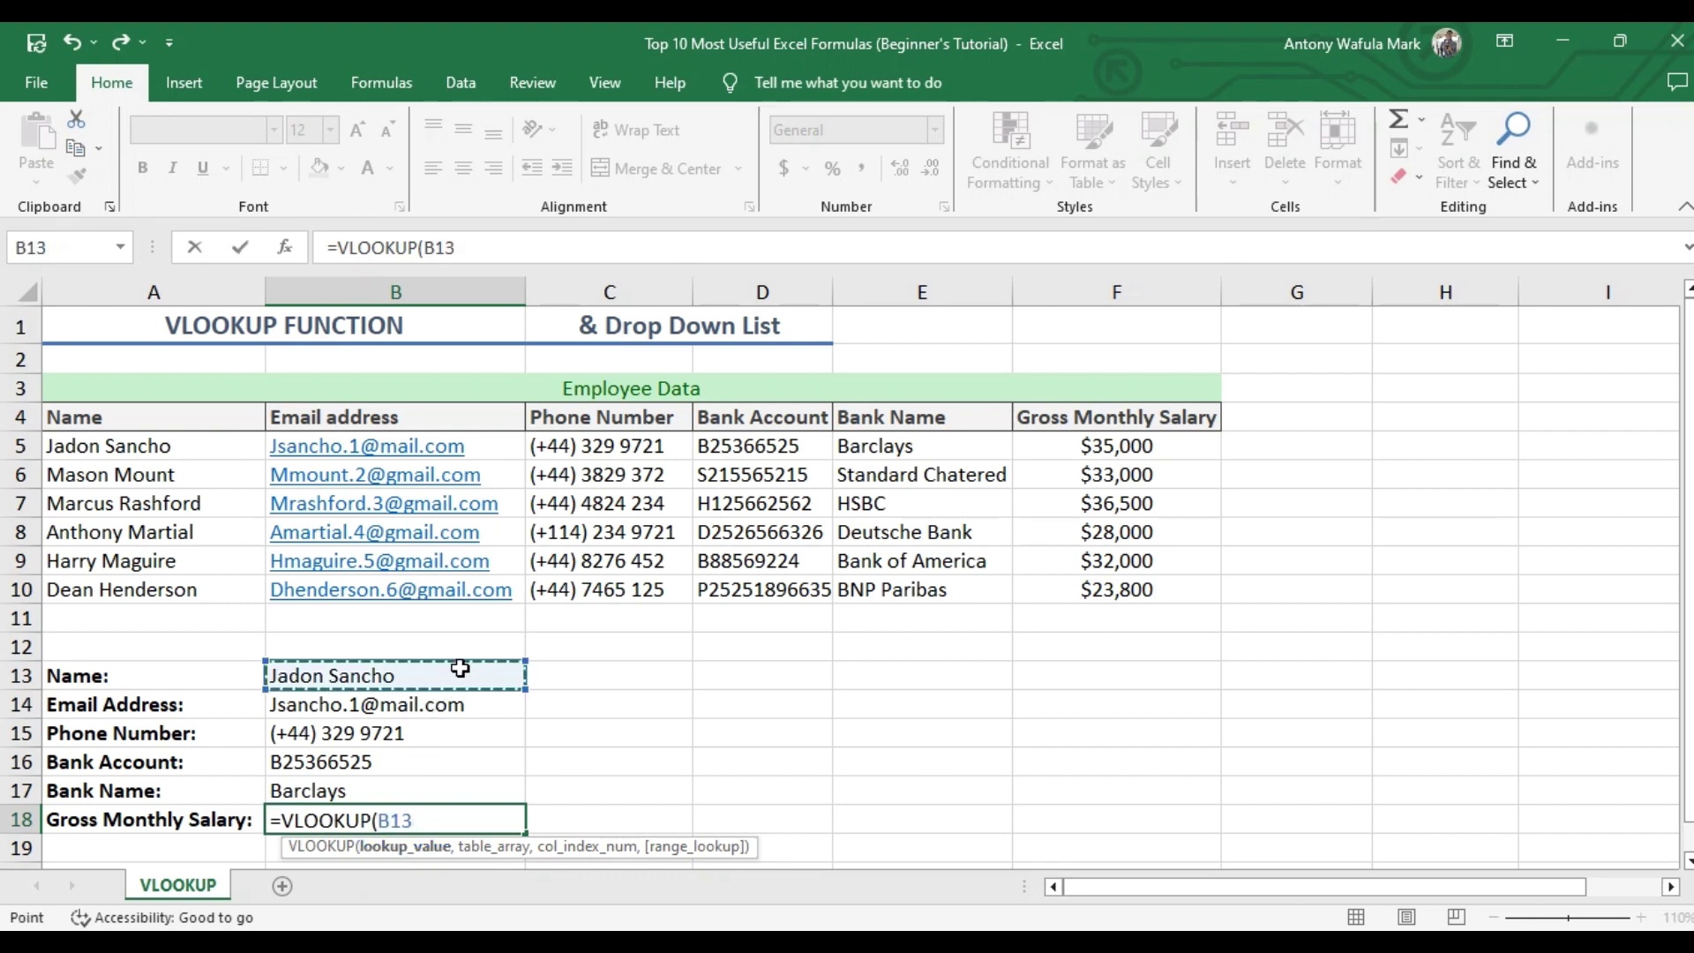
{"action": "type", "text": ","}
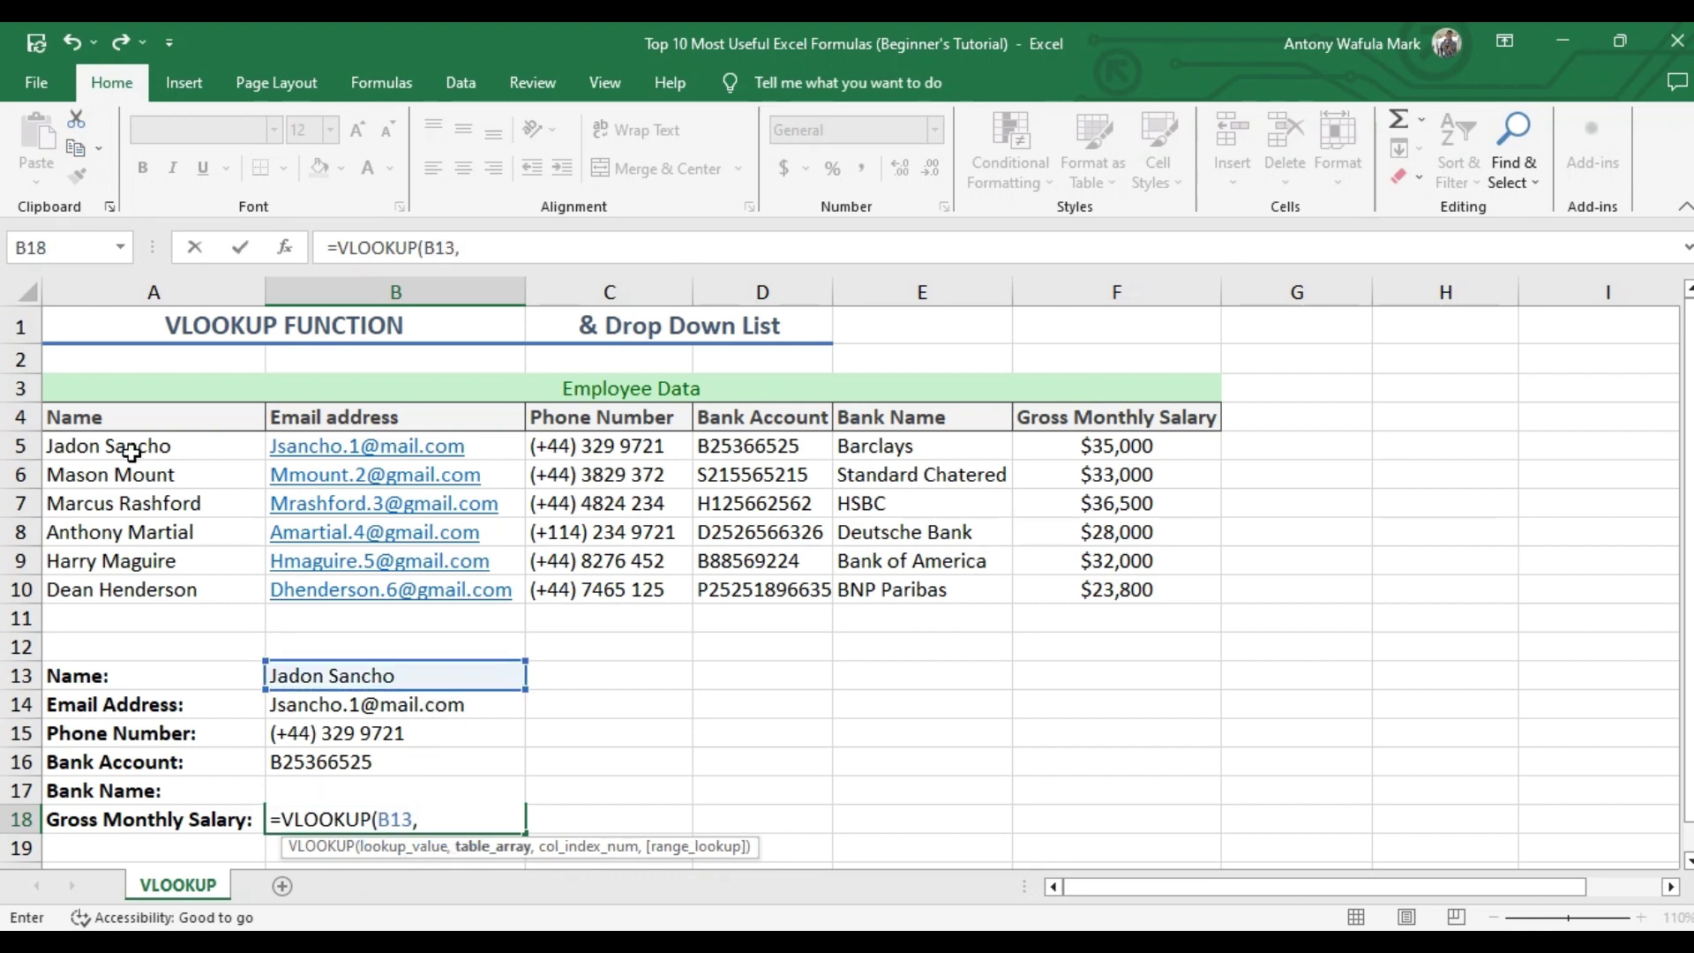
{"action": "left_click_drag", "start_coordinate": [130, 450], "coordinate": [1085, 585]}
{"action": "type", "text": ","}
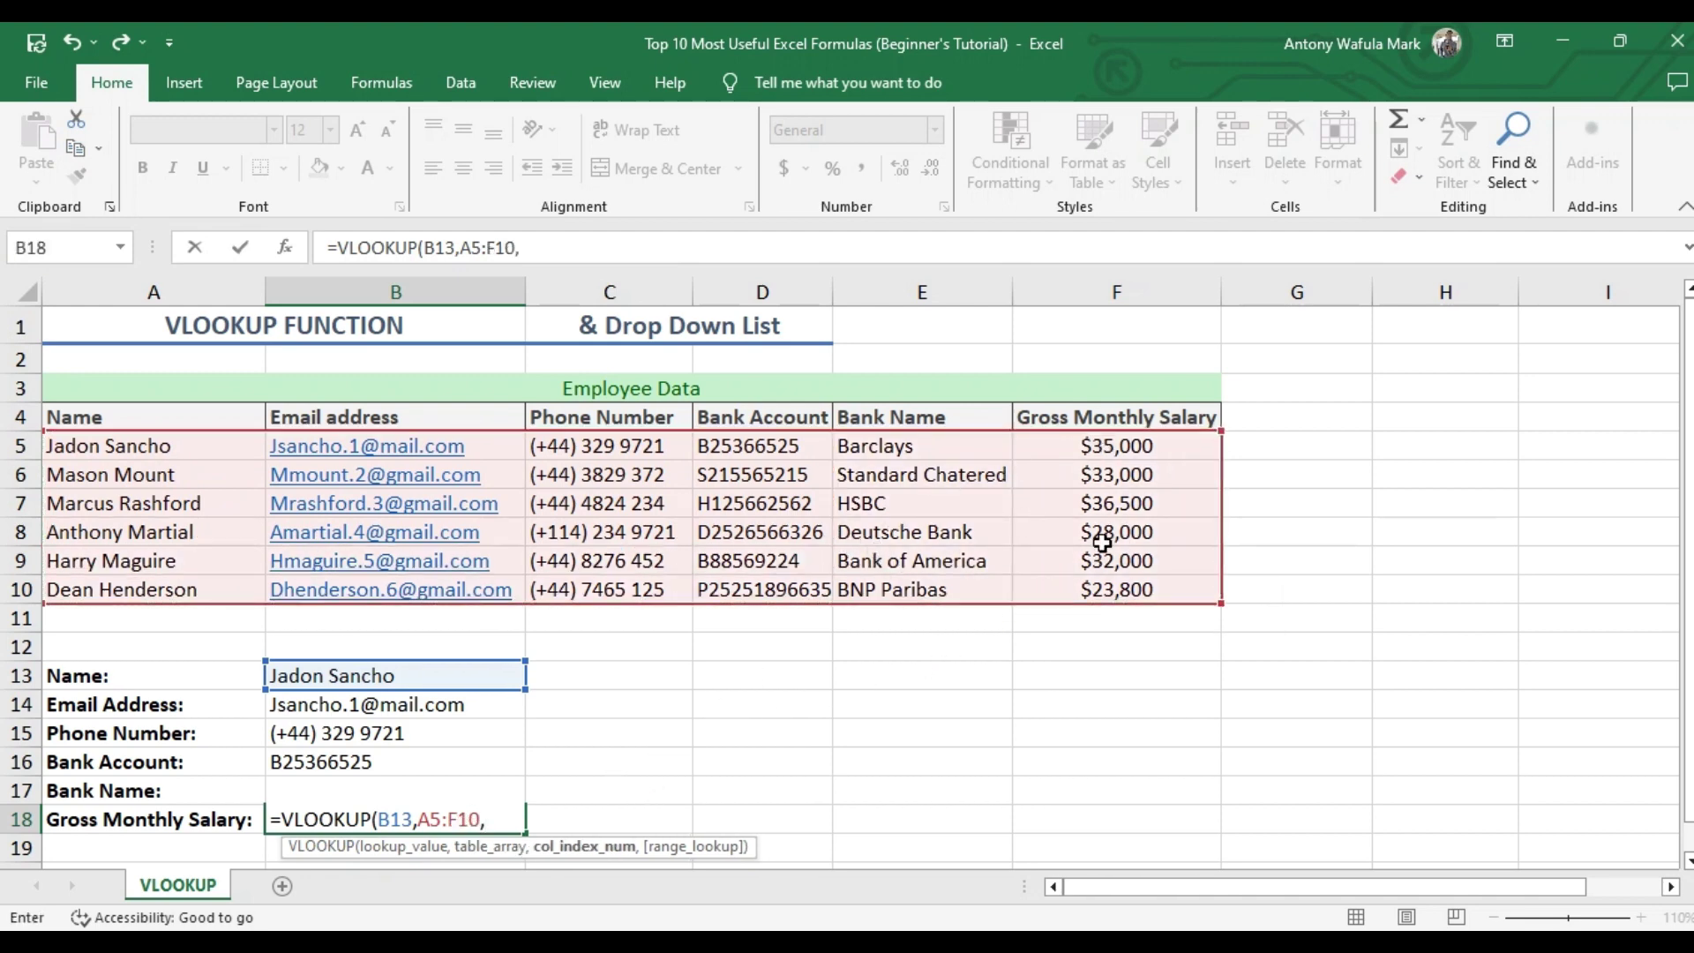
{"action": "type", "text": "6,"}
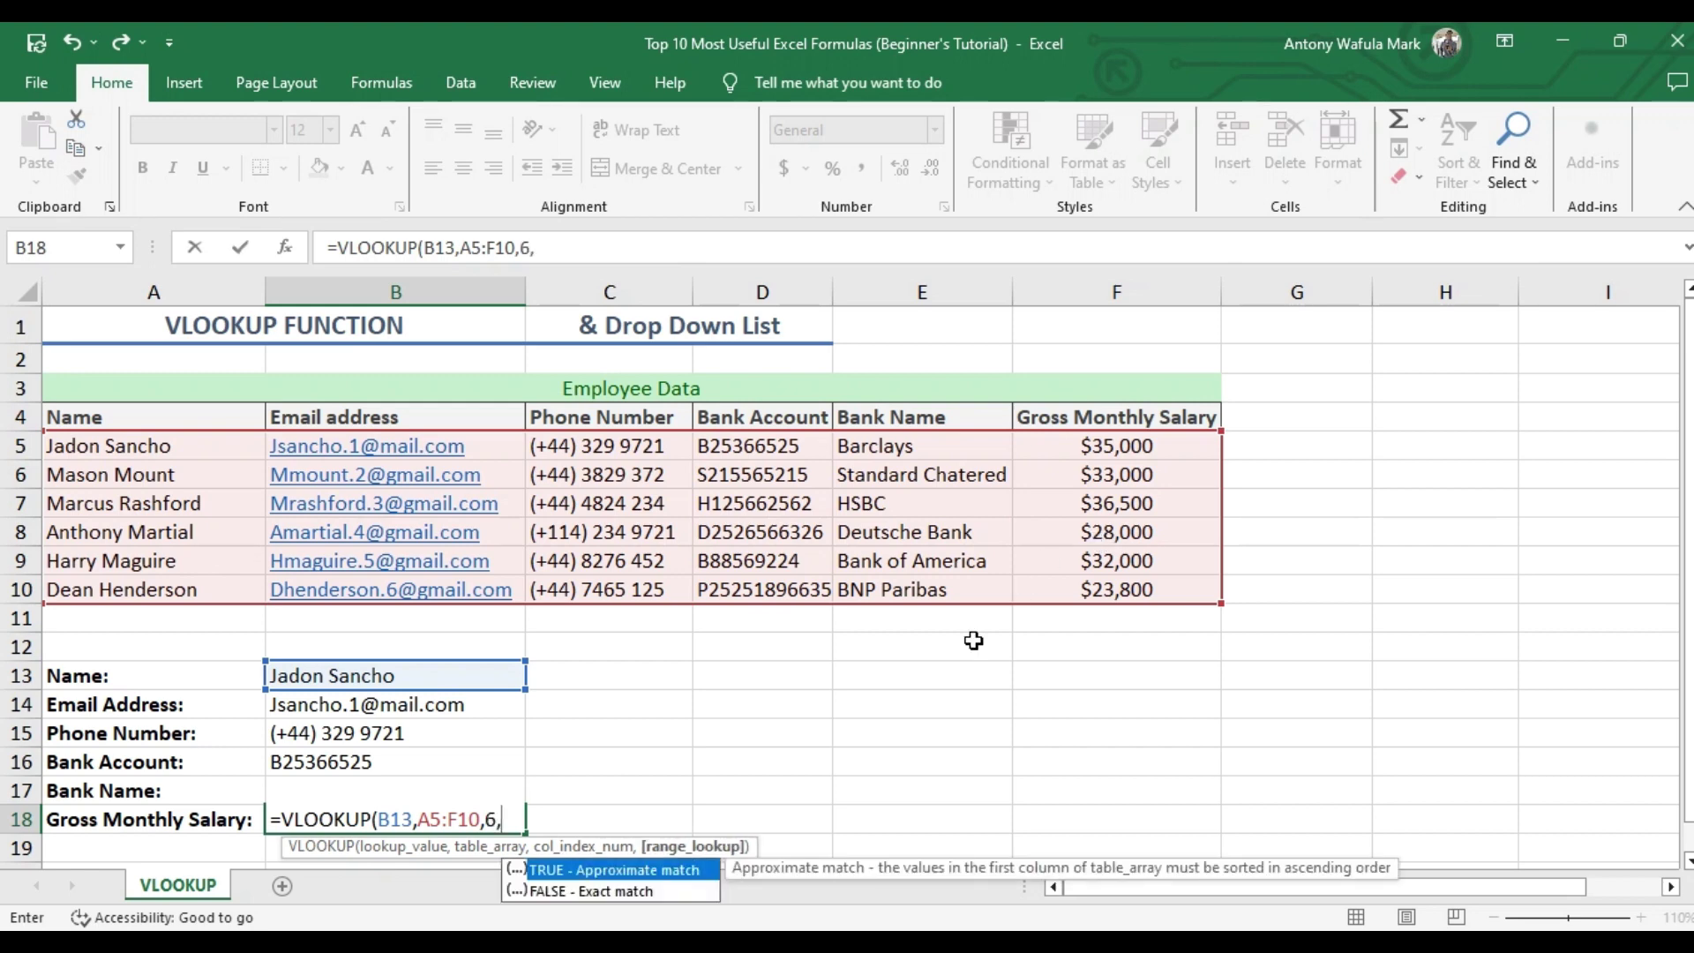
{"action": "double_click", "coordinate": [632, 889]}
{"action": "type", "text": ")"}
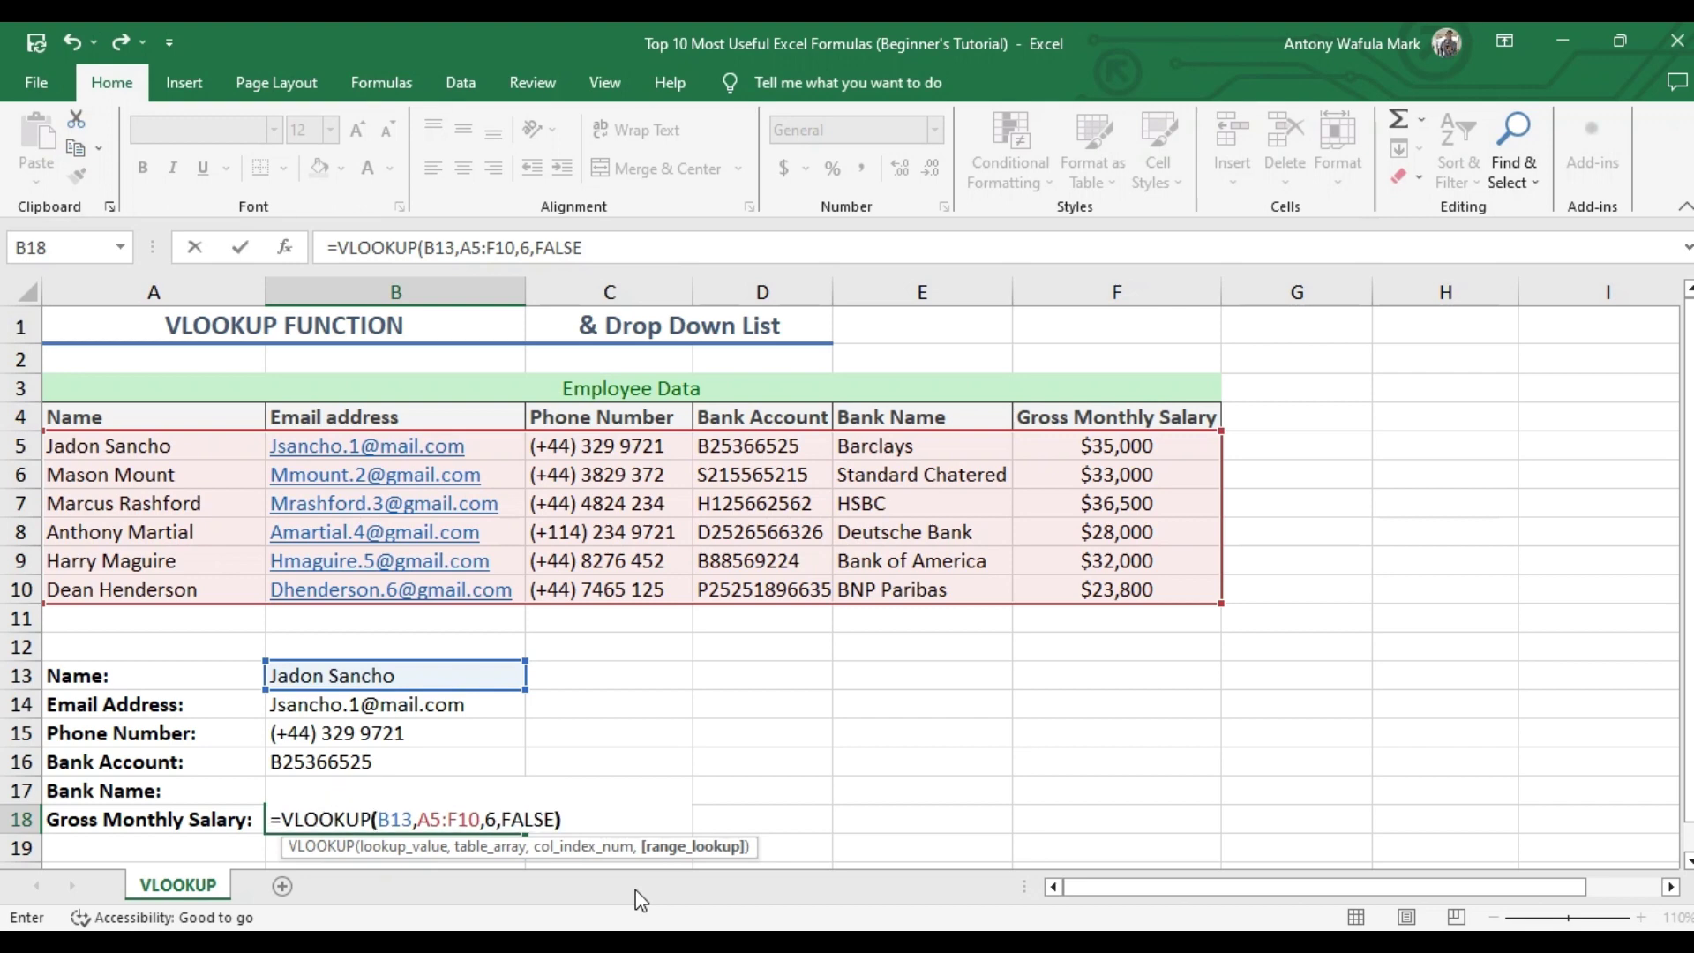
{"action": "key", "text": "Return"}
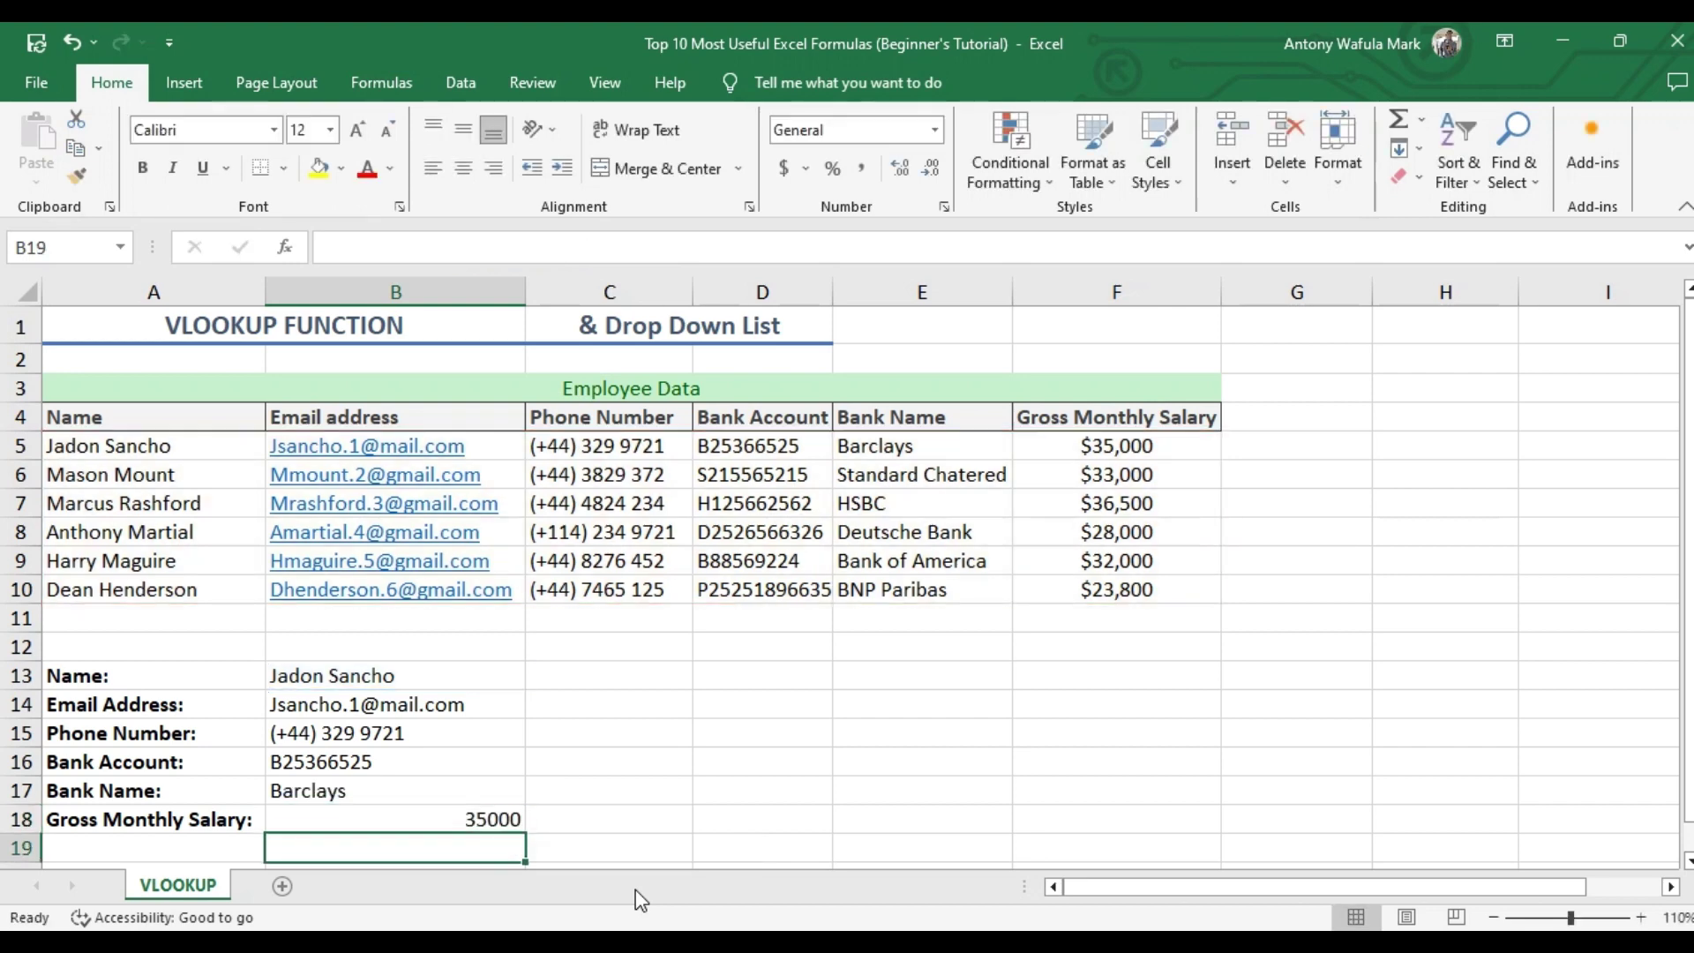
{"action": "left_click", "coordinate": [470, 819]}
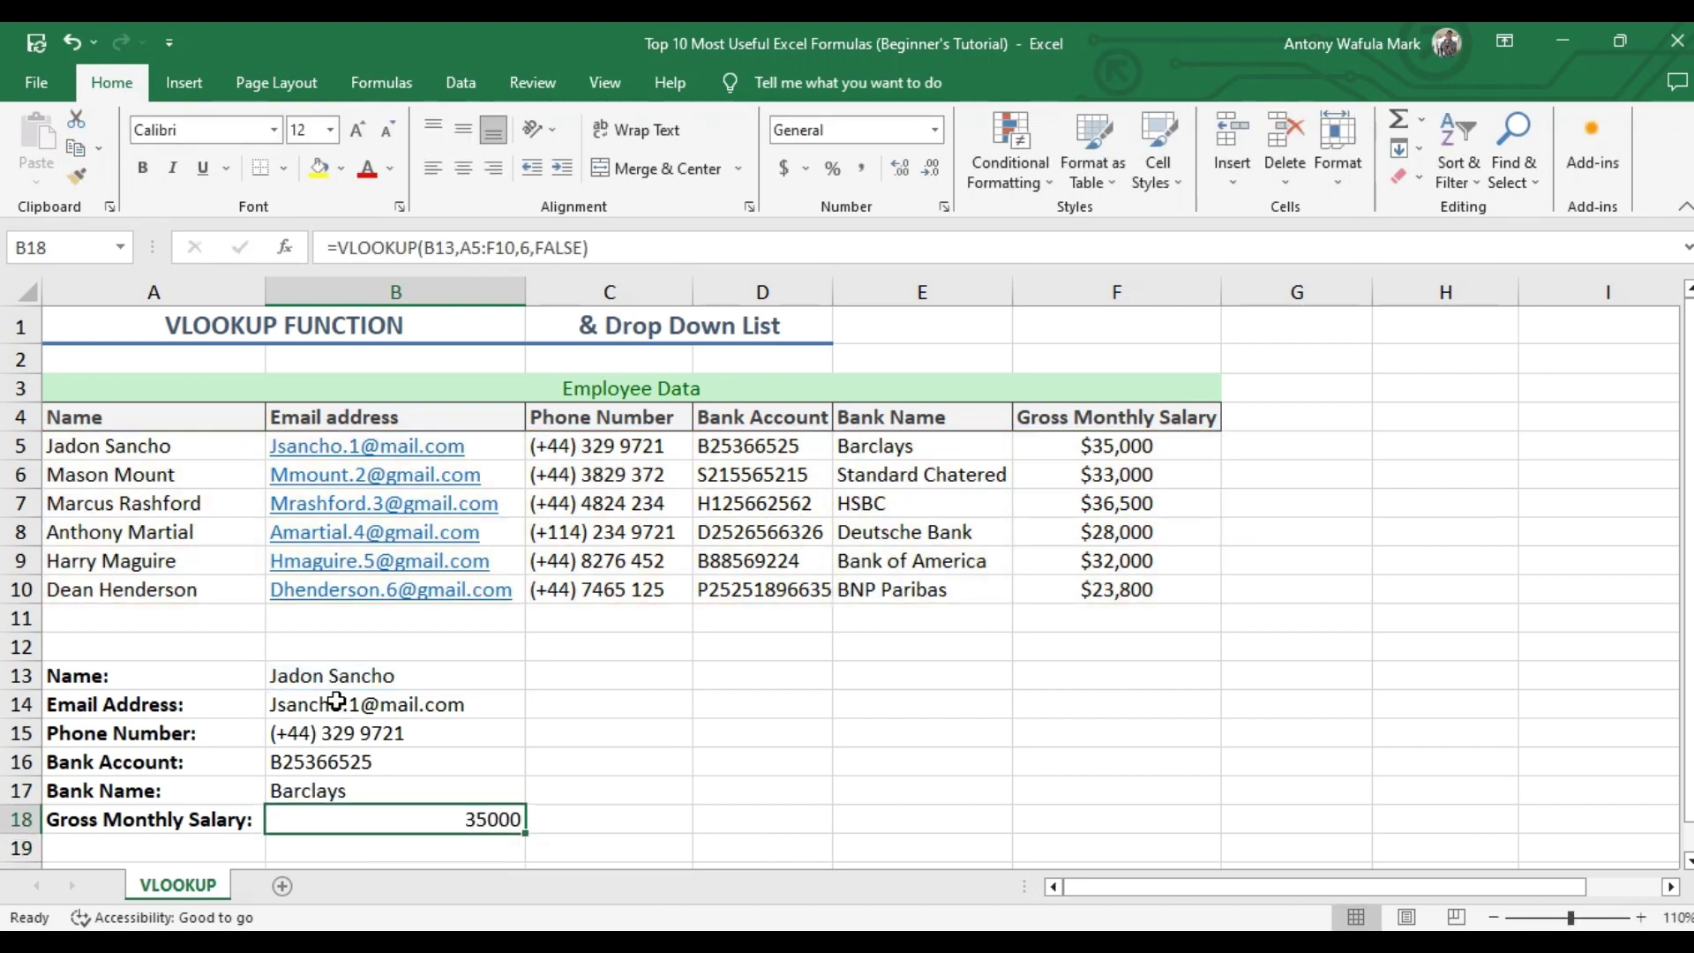
- Replace the lookup name in B13 with the full name of the employee listed in A6
{"action": "left_click", "coordinate": [348, 674]}
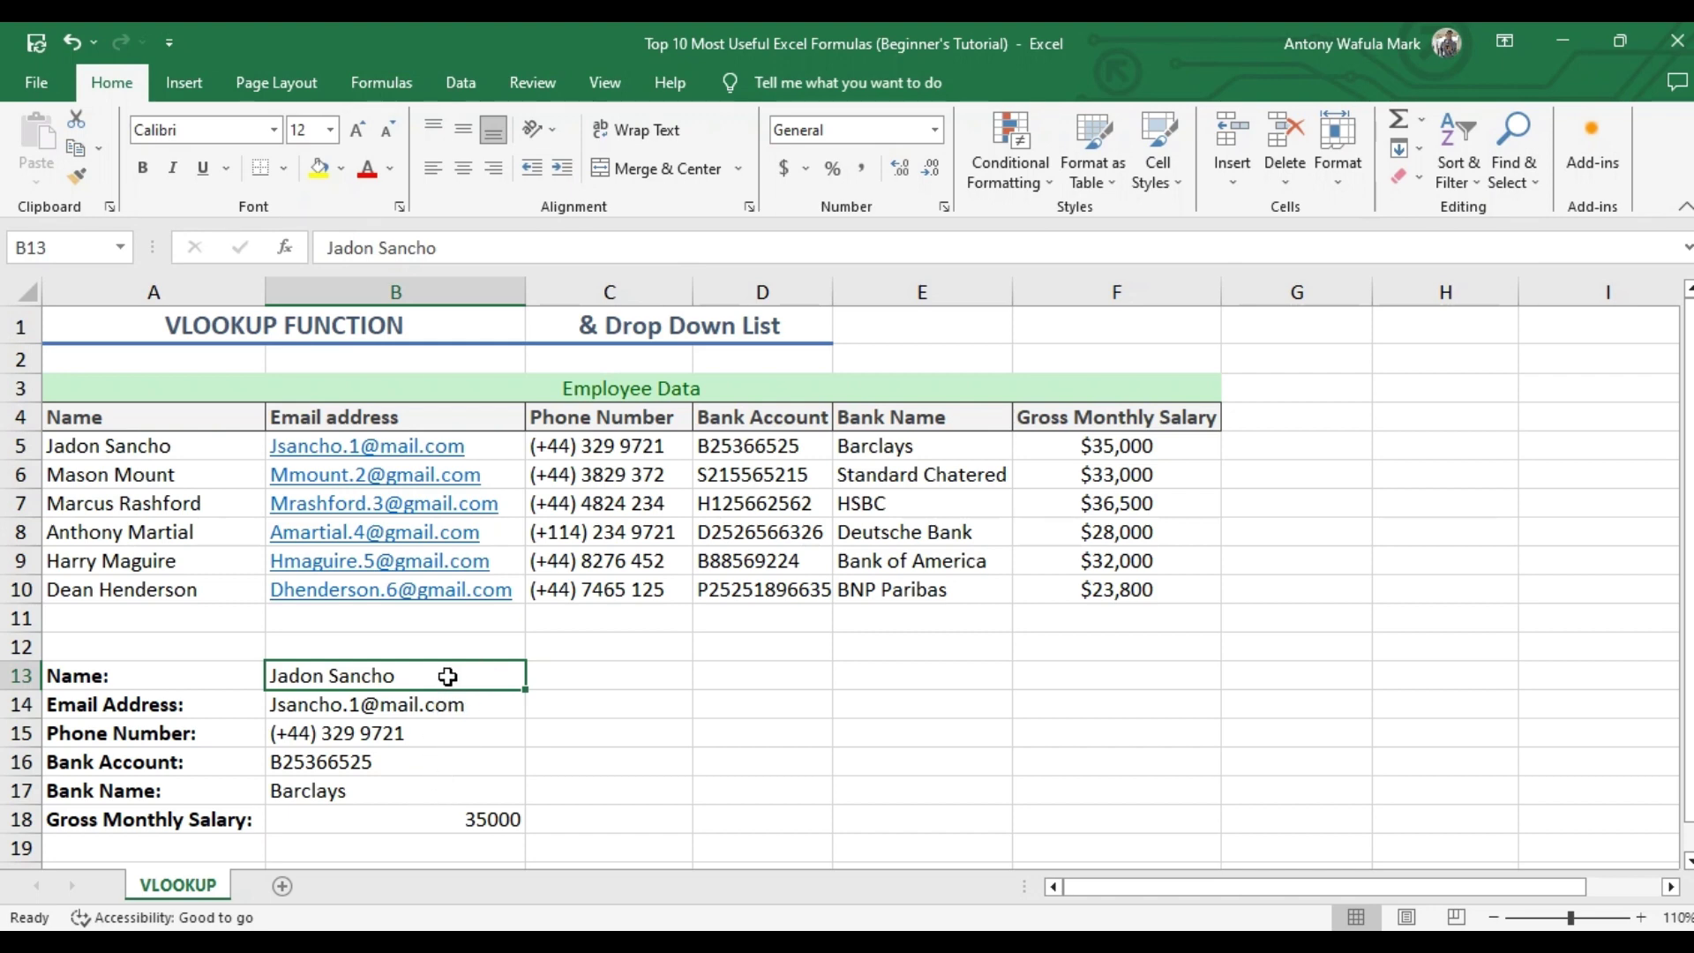
{"action": "key", "text": "BackSpace"}
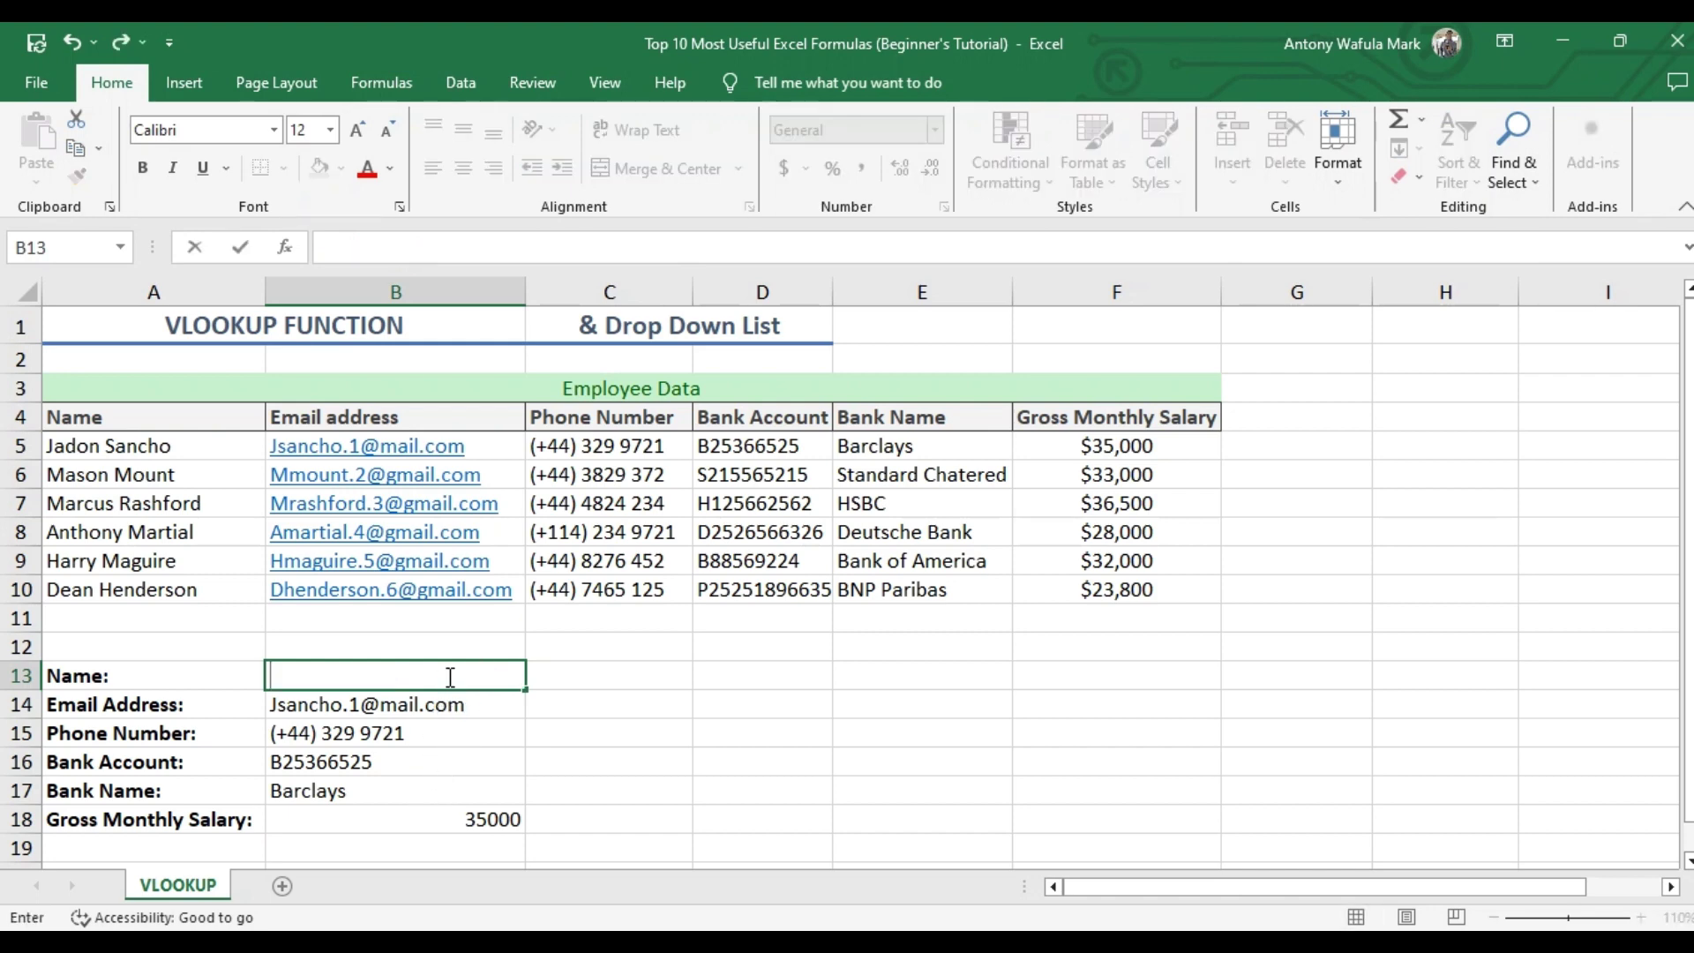
{"action": "type", "text": "Ma"}
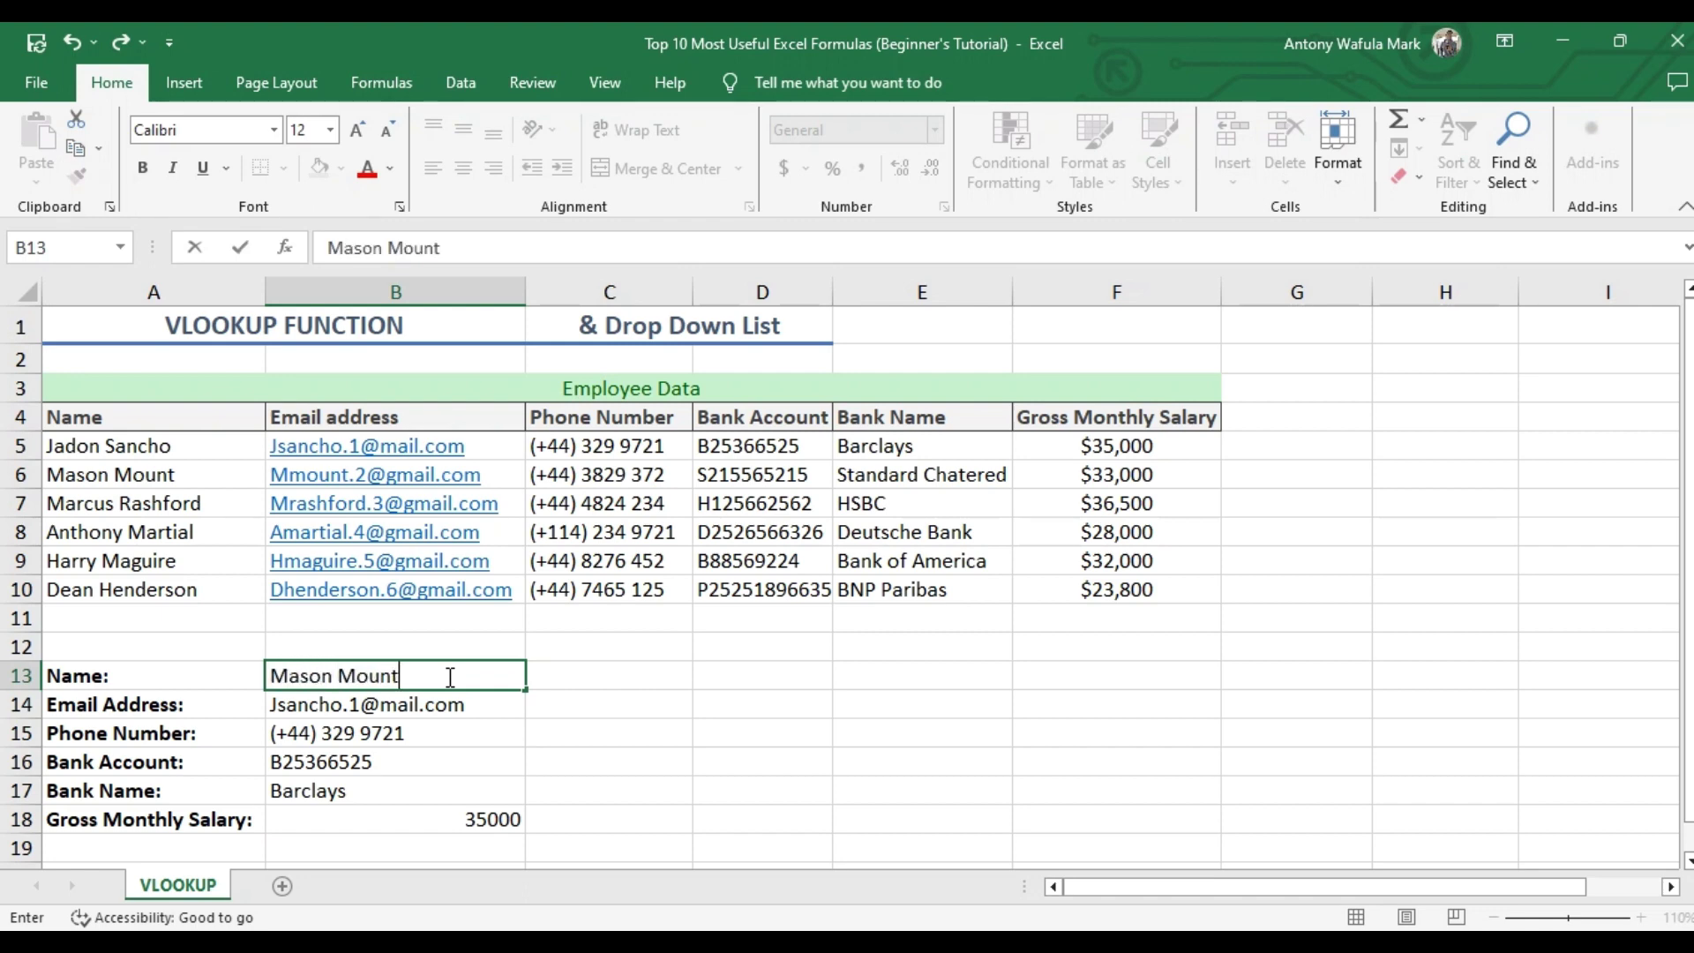
{"action": "type", "text": "son Mount"}
{"action": "key", "text": "Return"}
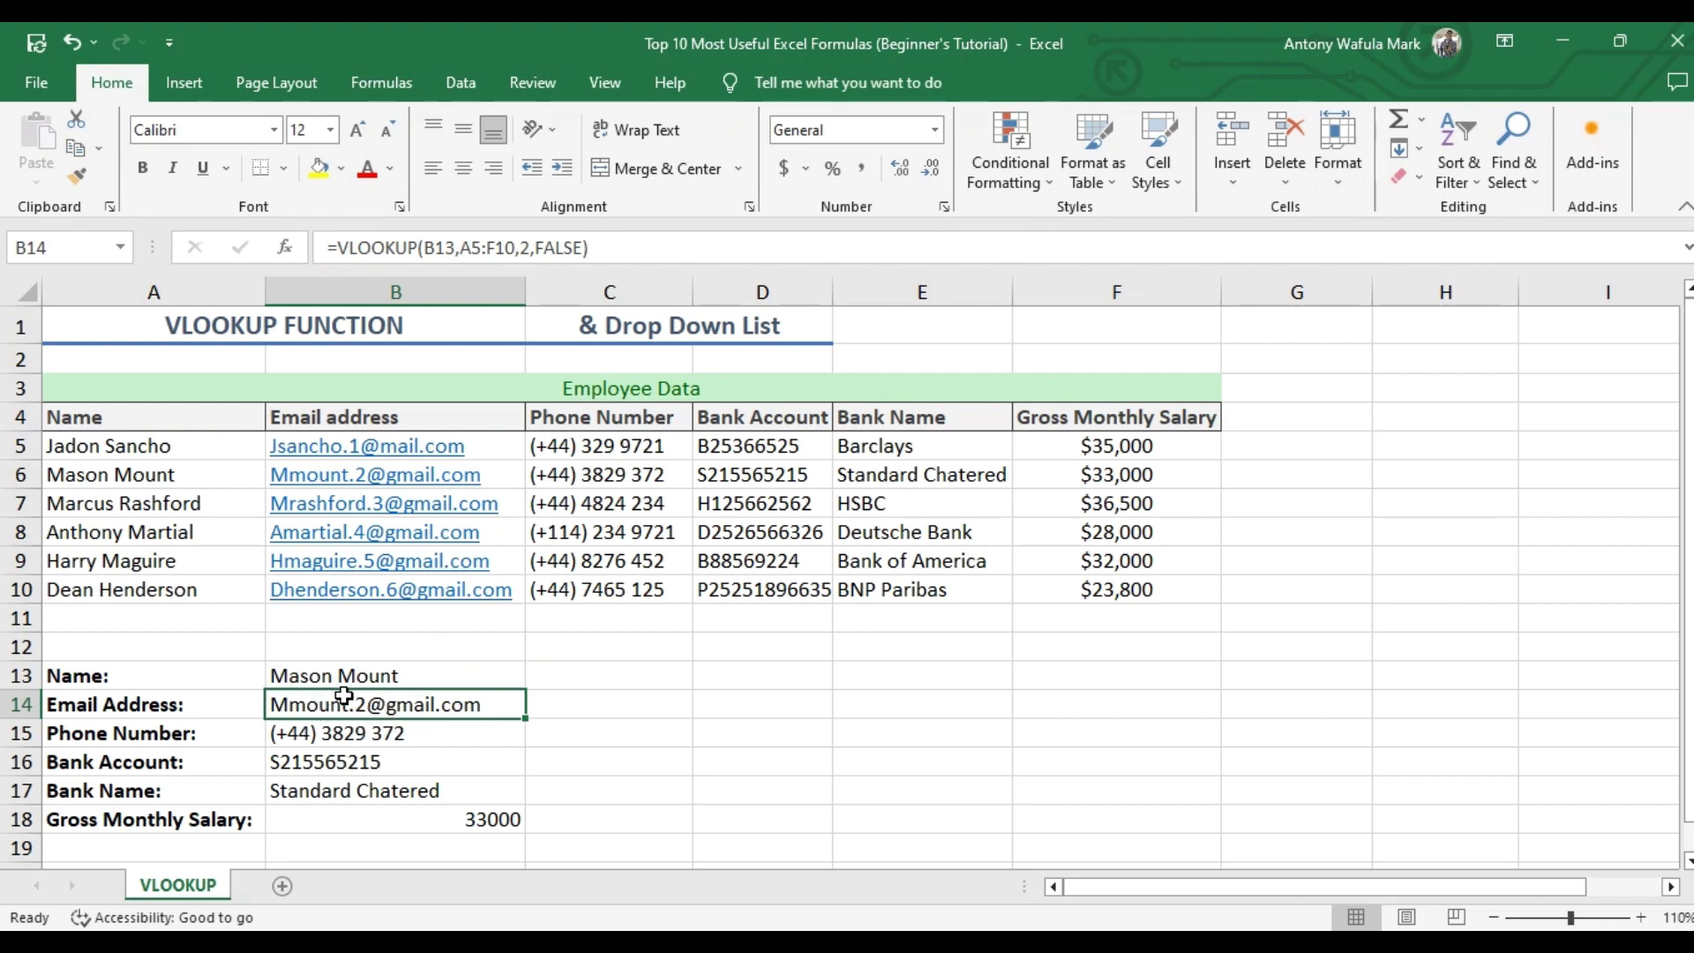
- Add a drop-down list to the name cell B13 using List data validation with the source =$A$5:$A$10
{"action": "left_click", "coordinate": [507, 675]}
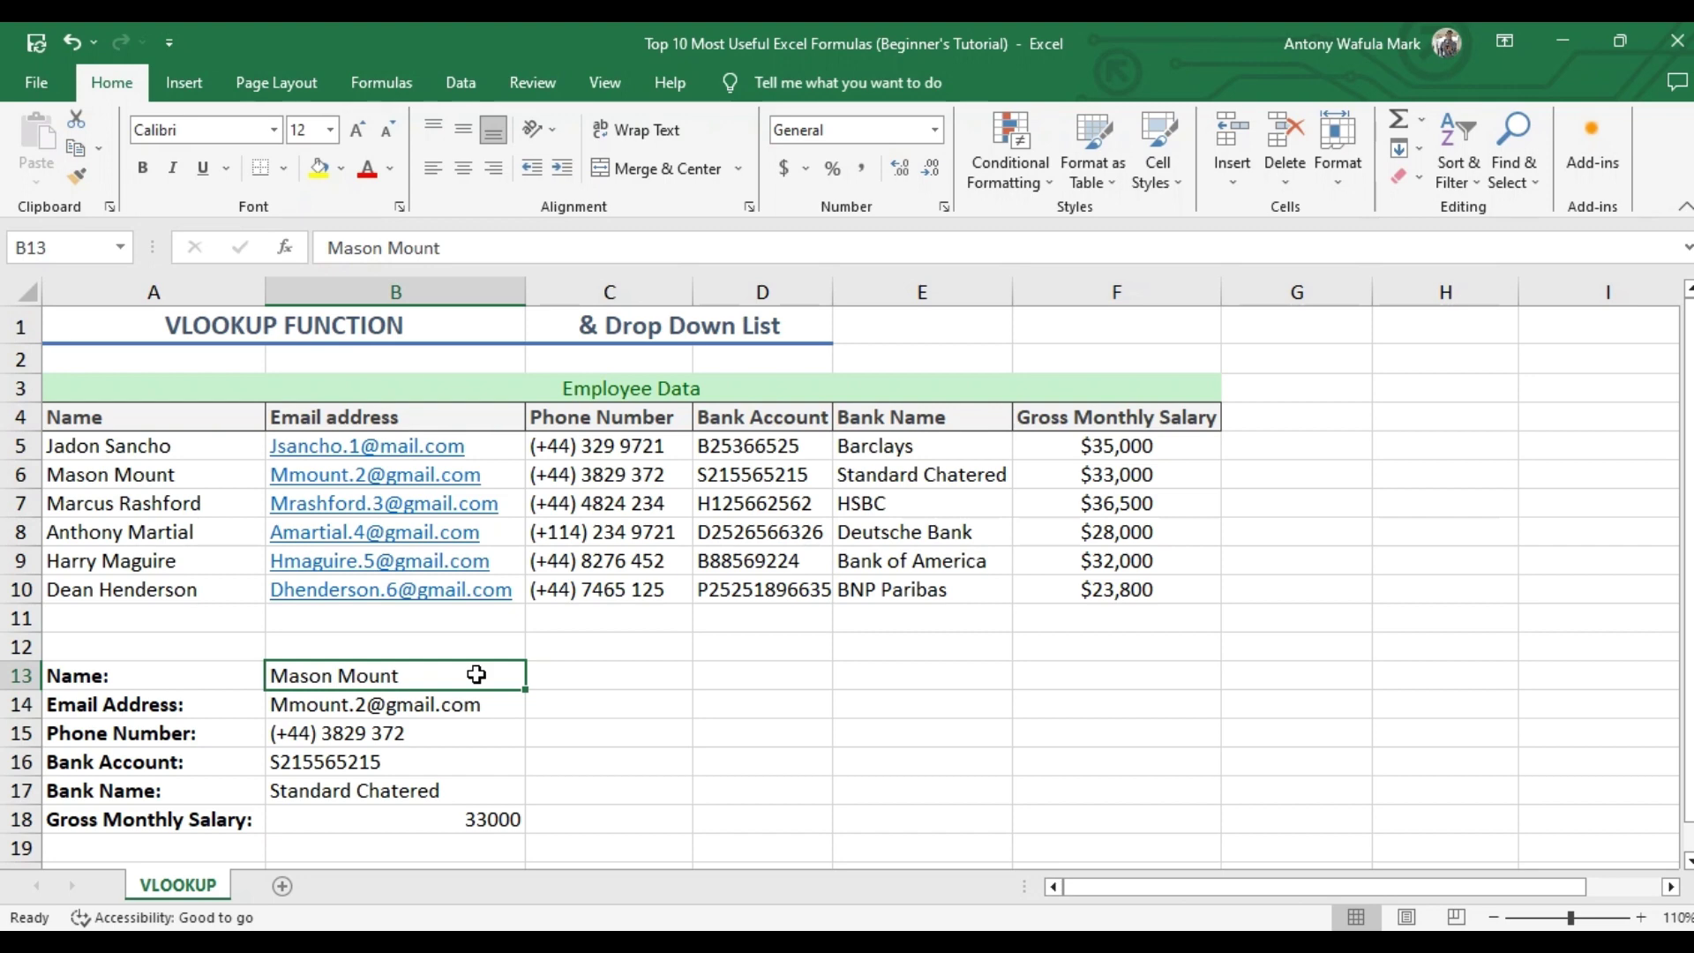
{"action": "left_click", "coordinate": [462, 82]}
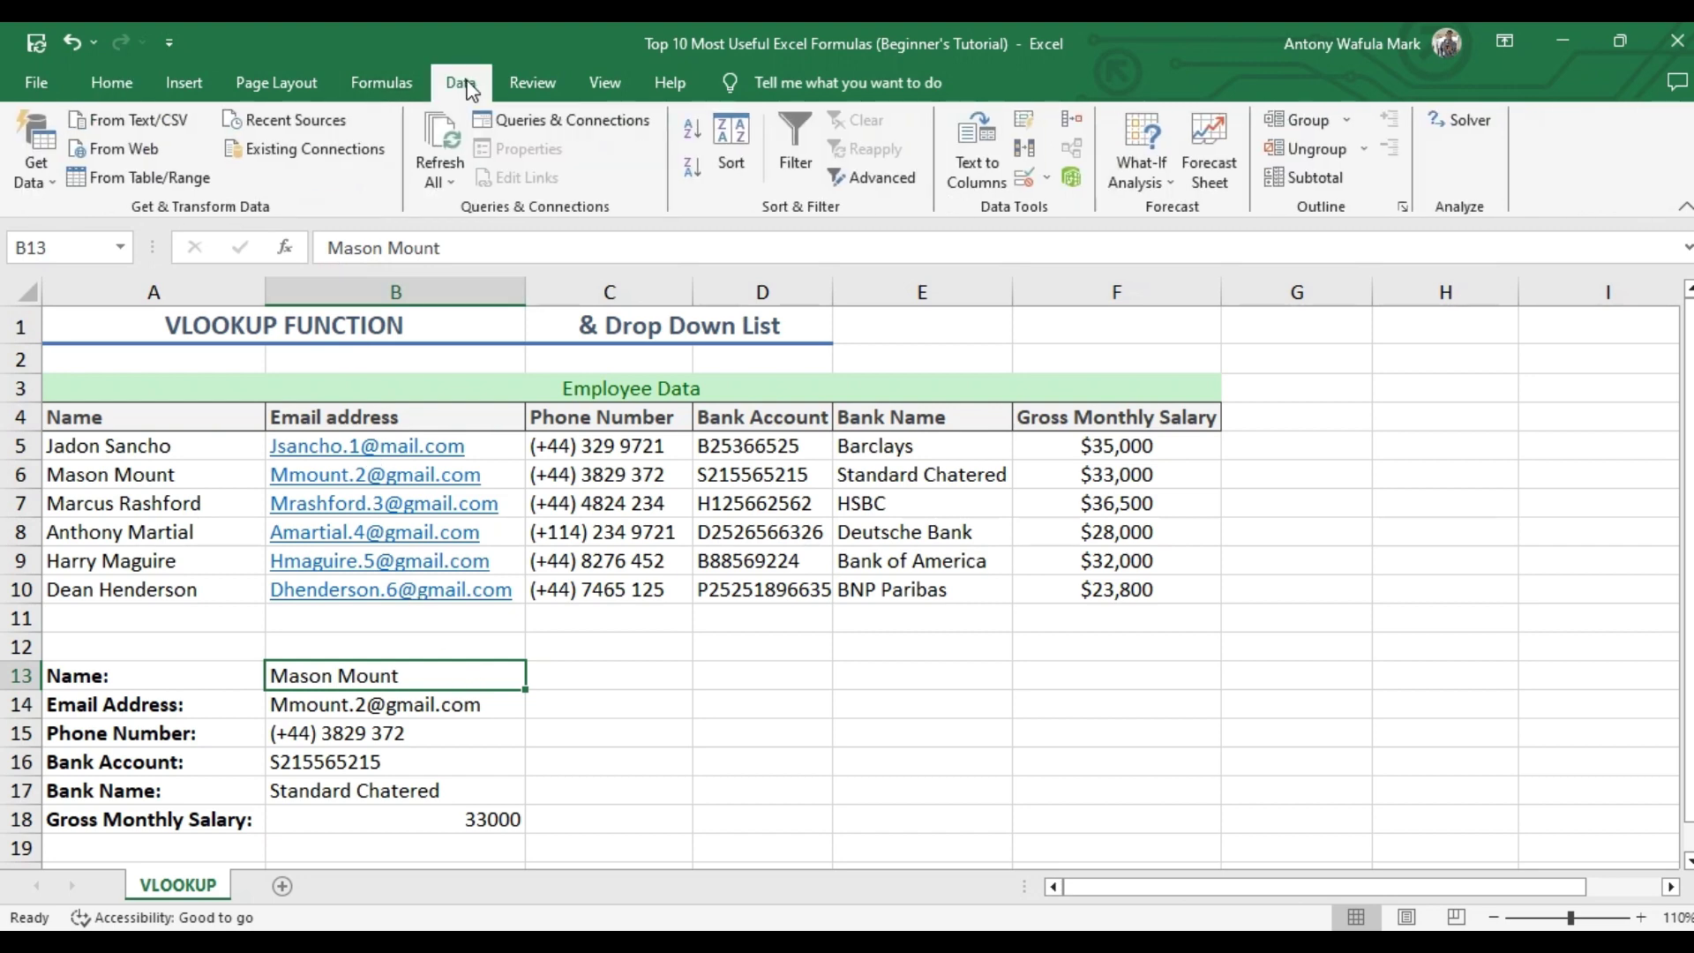
{"action": "left_click", "coordinate": [1048, 183]}
{"action": "left_click", "coordinate": [1081, 203]}
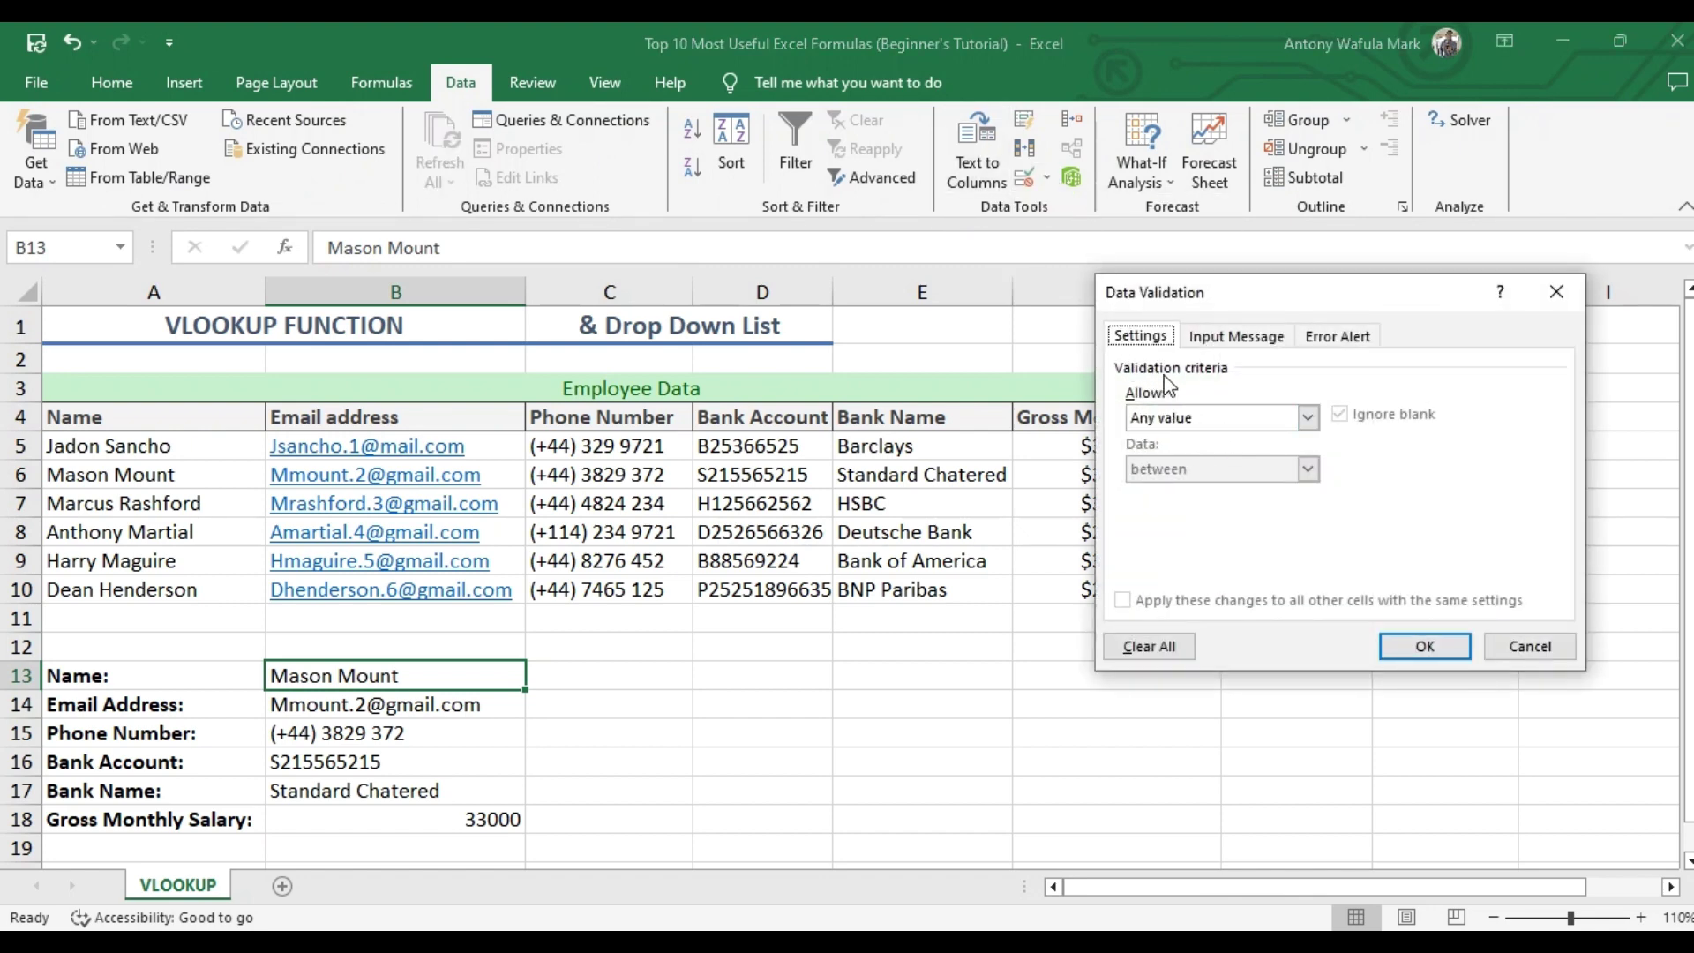
{"action": "left_click", "coordinate": [1307, 417]}
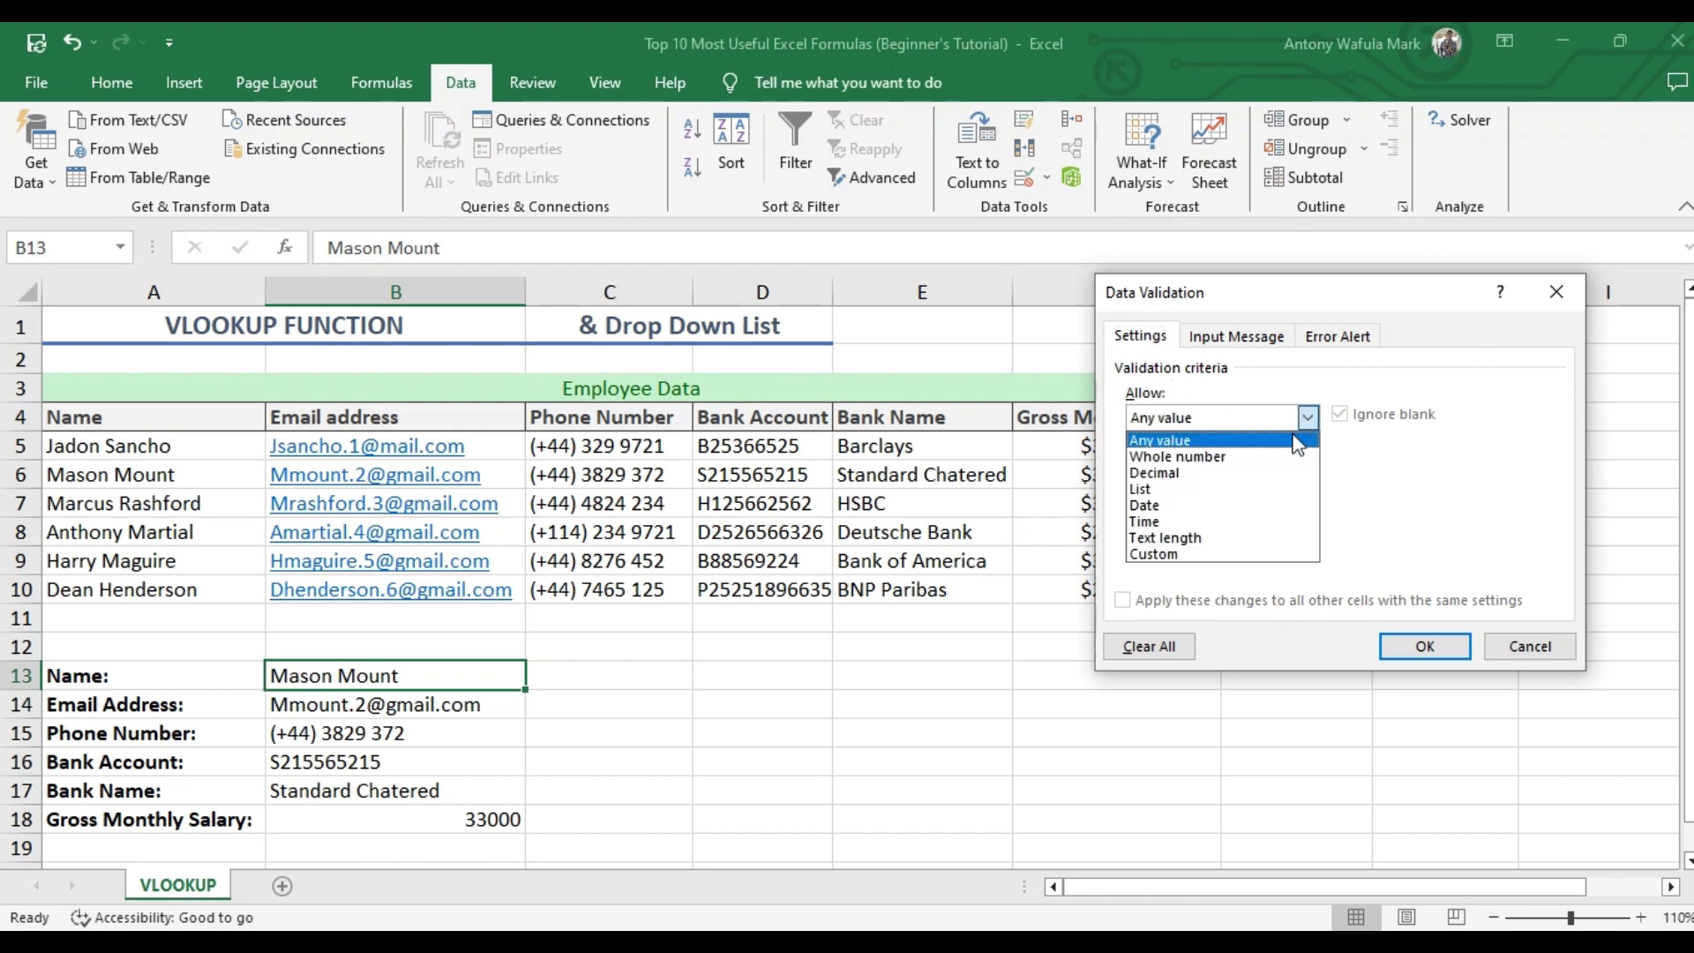
{"action": "left_click", "coordinate": [1170, 487]}
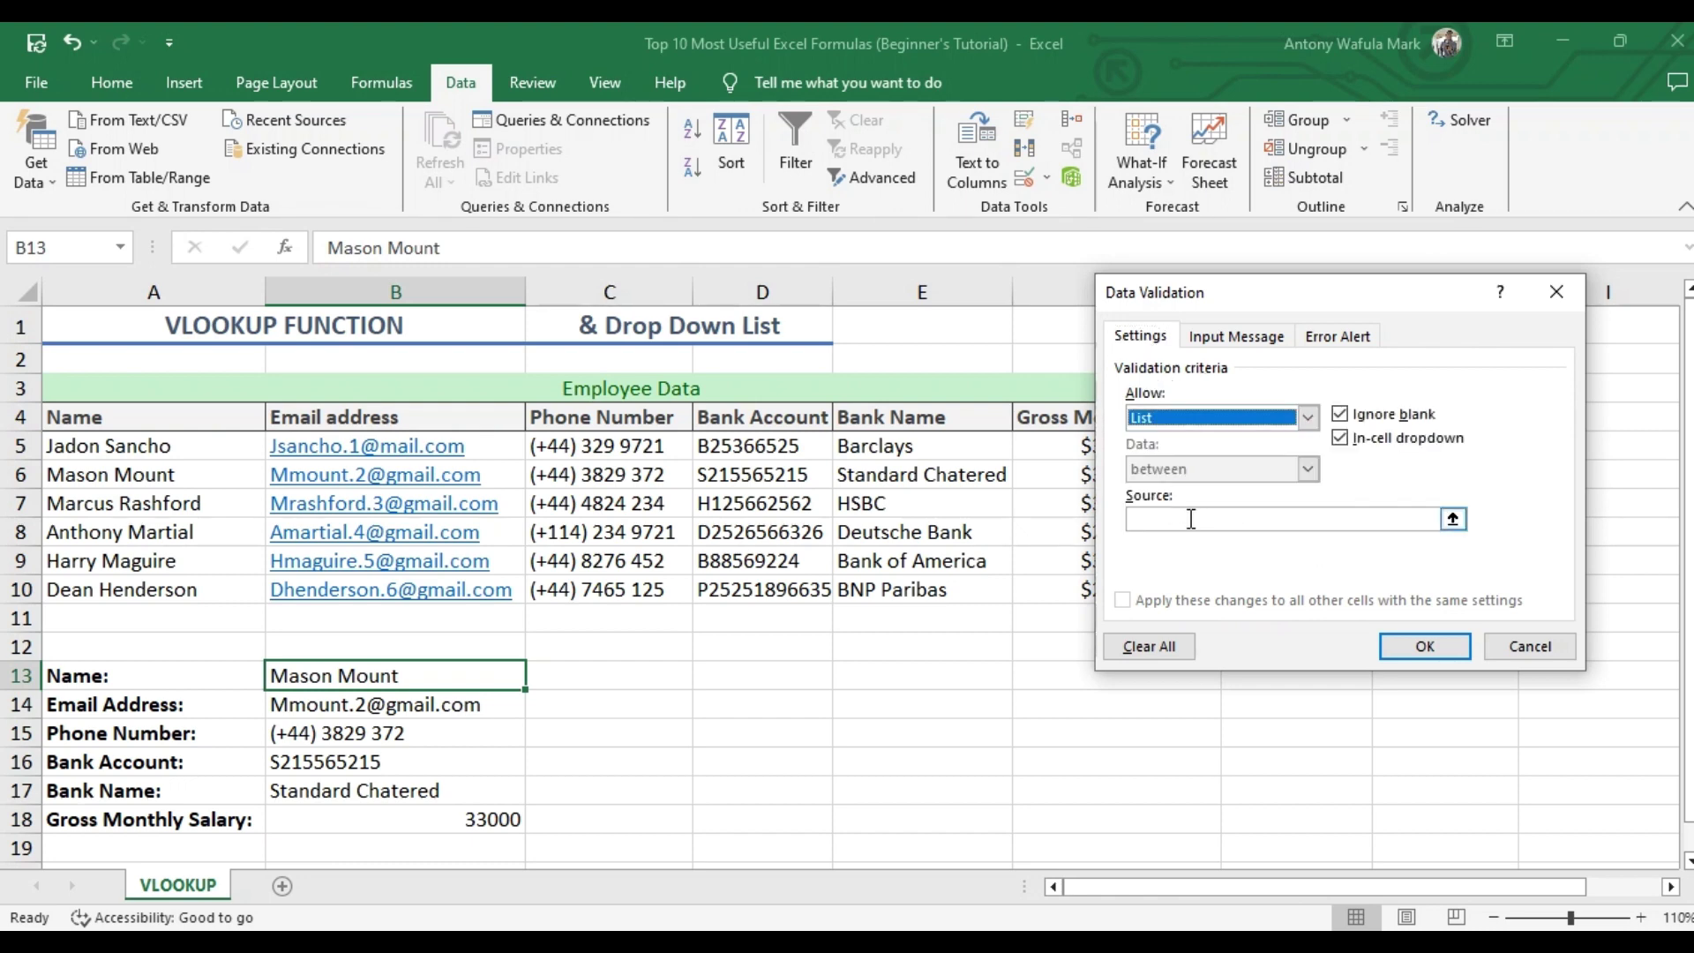
{"action": "left_click", "coordinate": [1191, 518]}
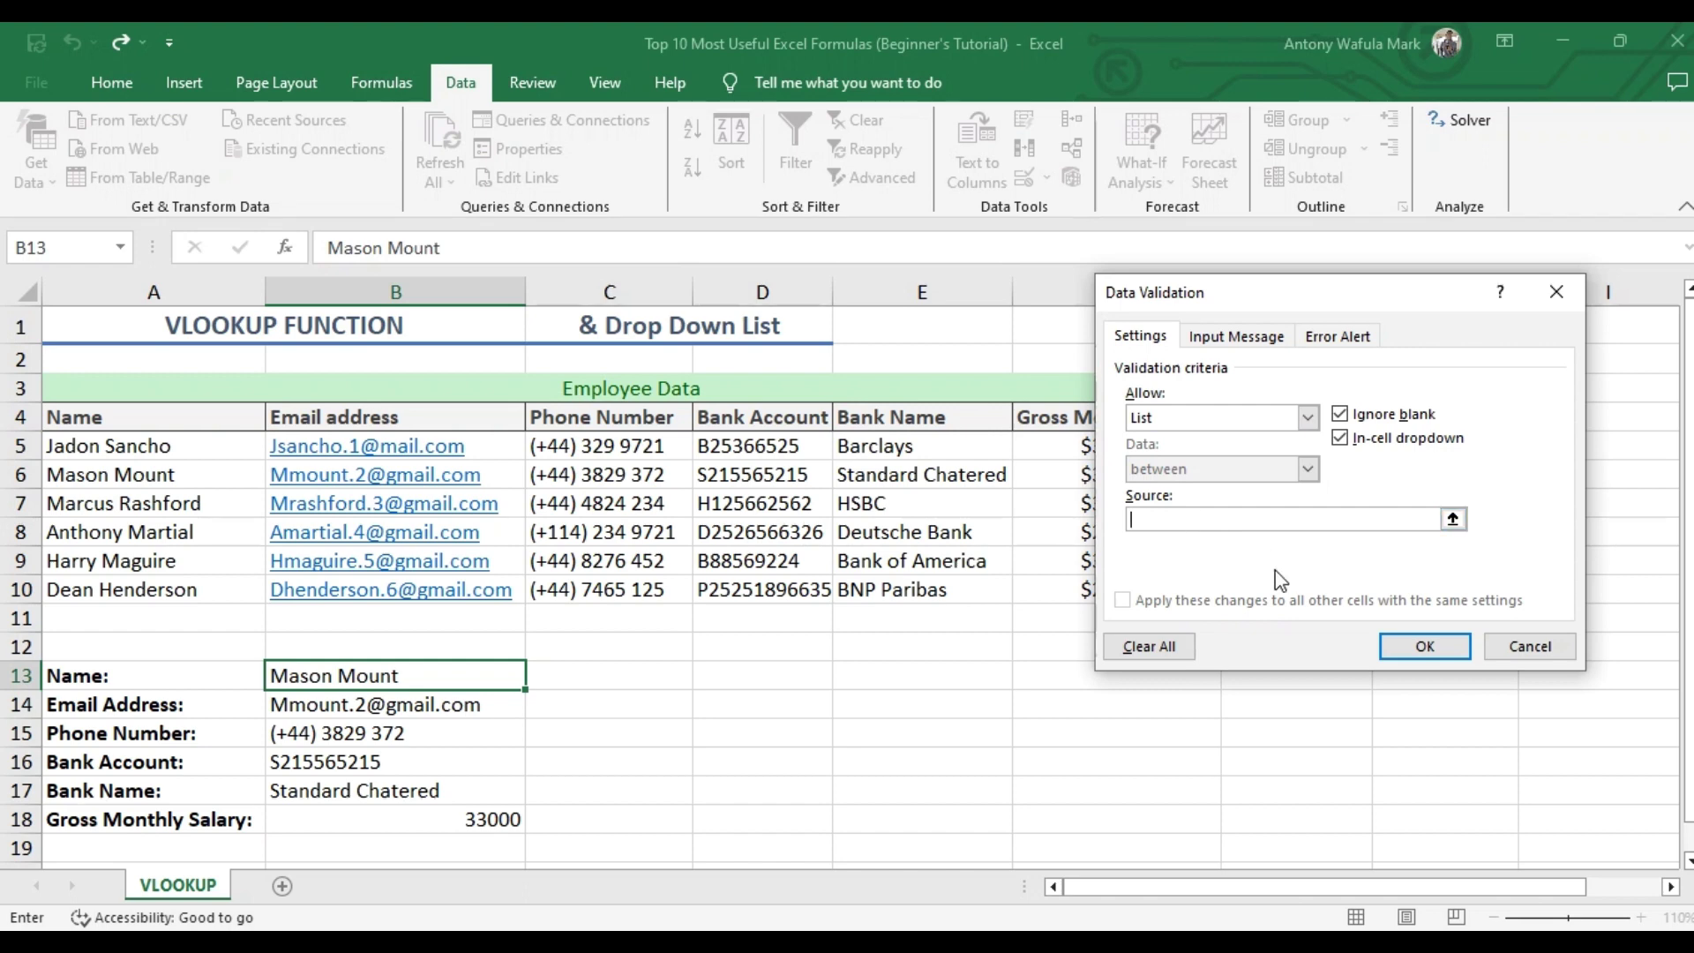
{"action": "left_click", "coordinate": [1452, 519]}
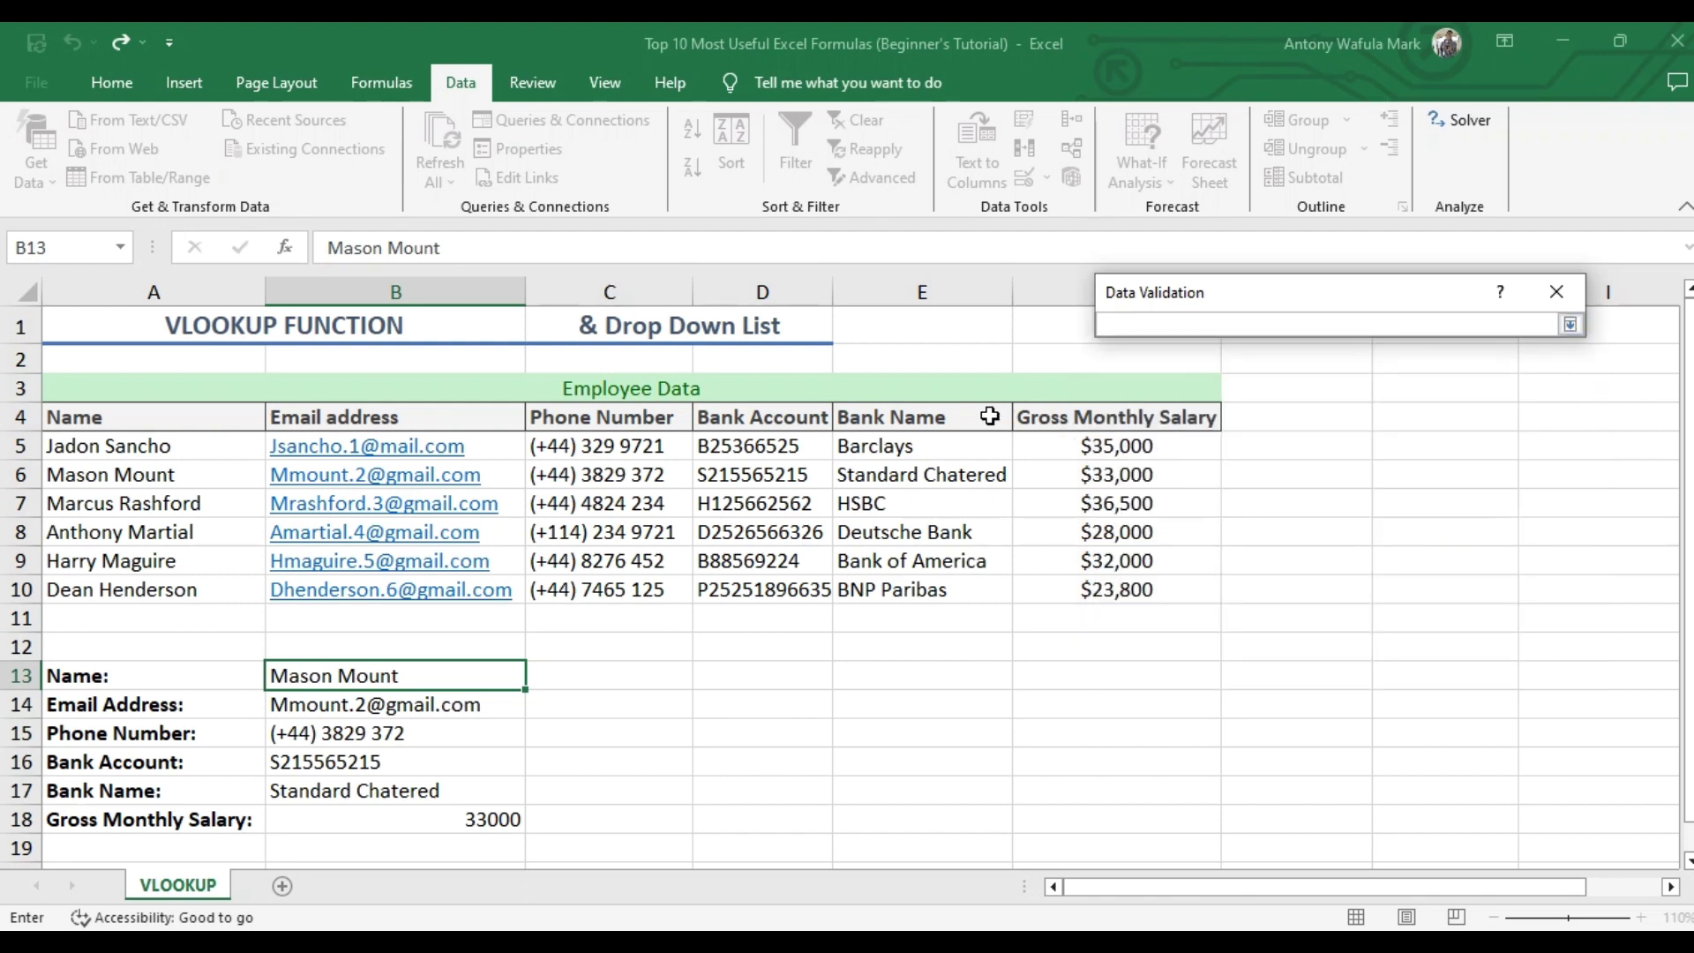
{"action": "left_click_drag", "start_coordinate": [198, 451], "coordinate": [195, 586]}
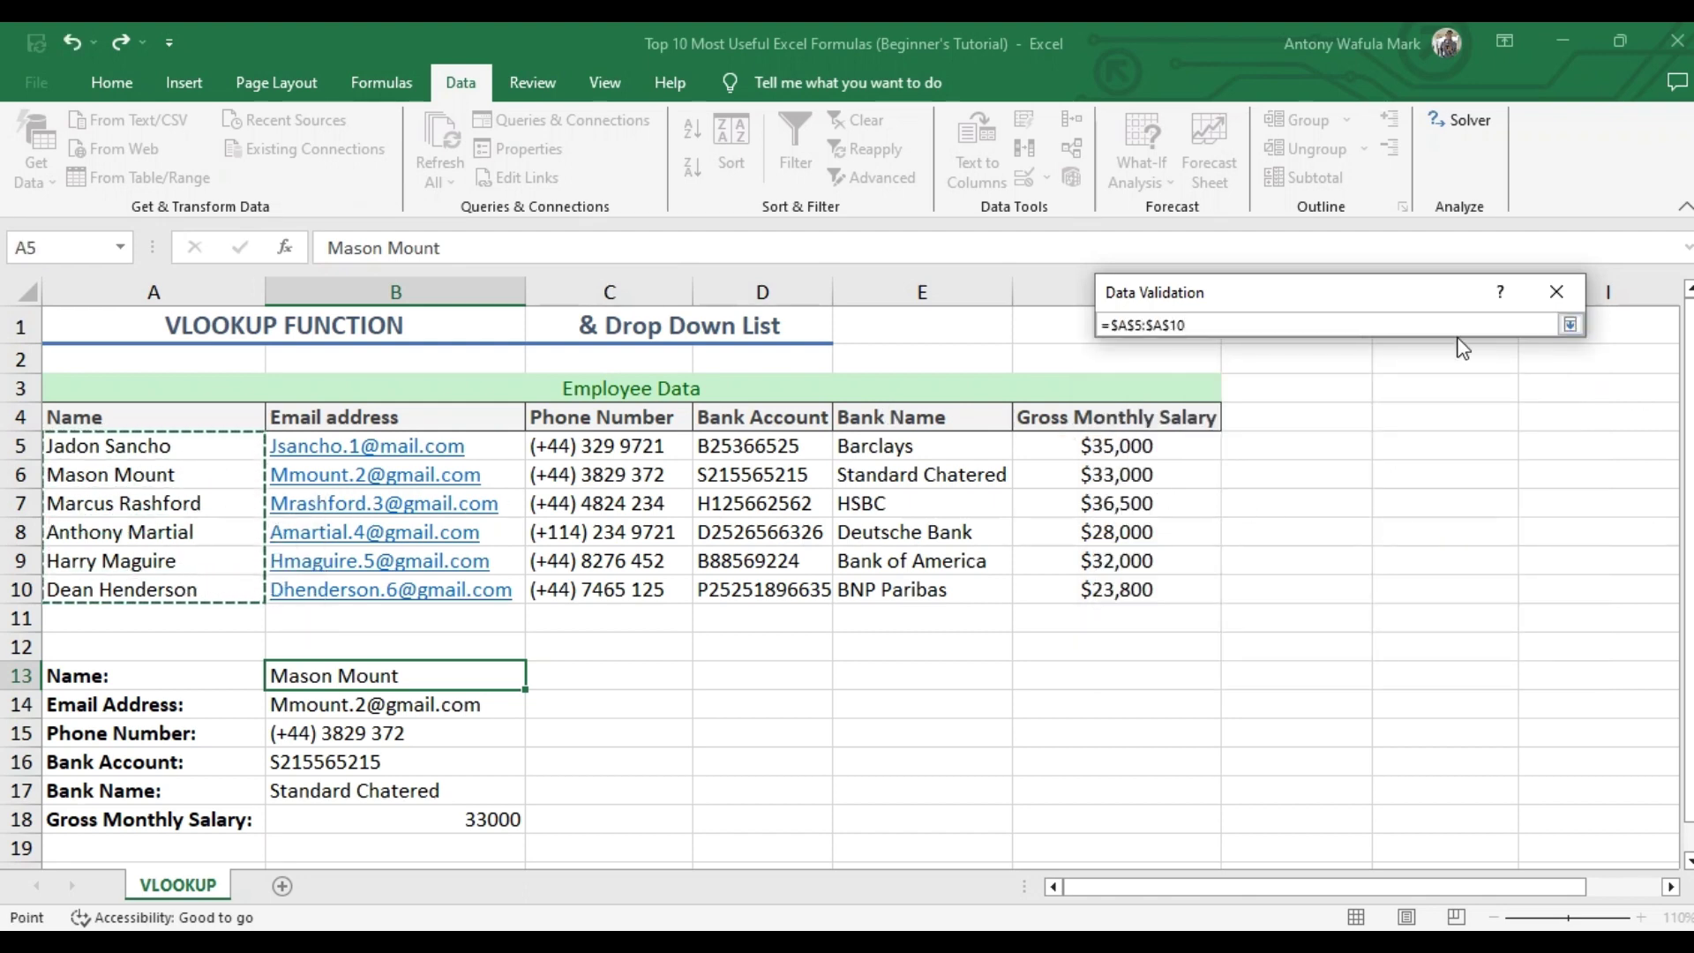
{"action": "left_click", "coordinate": [1570, 325]}
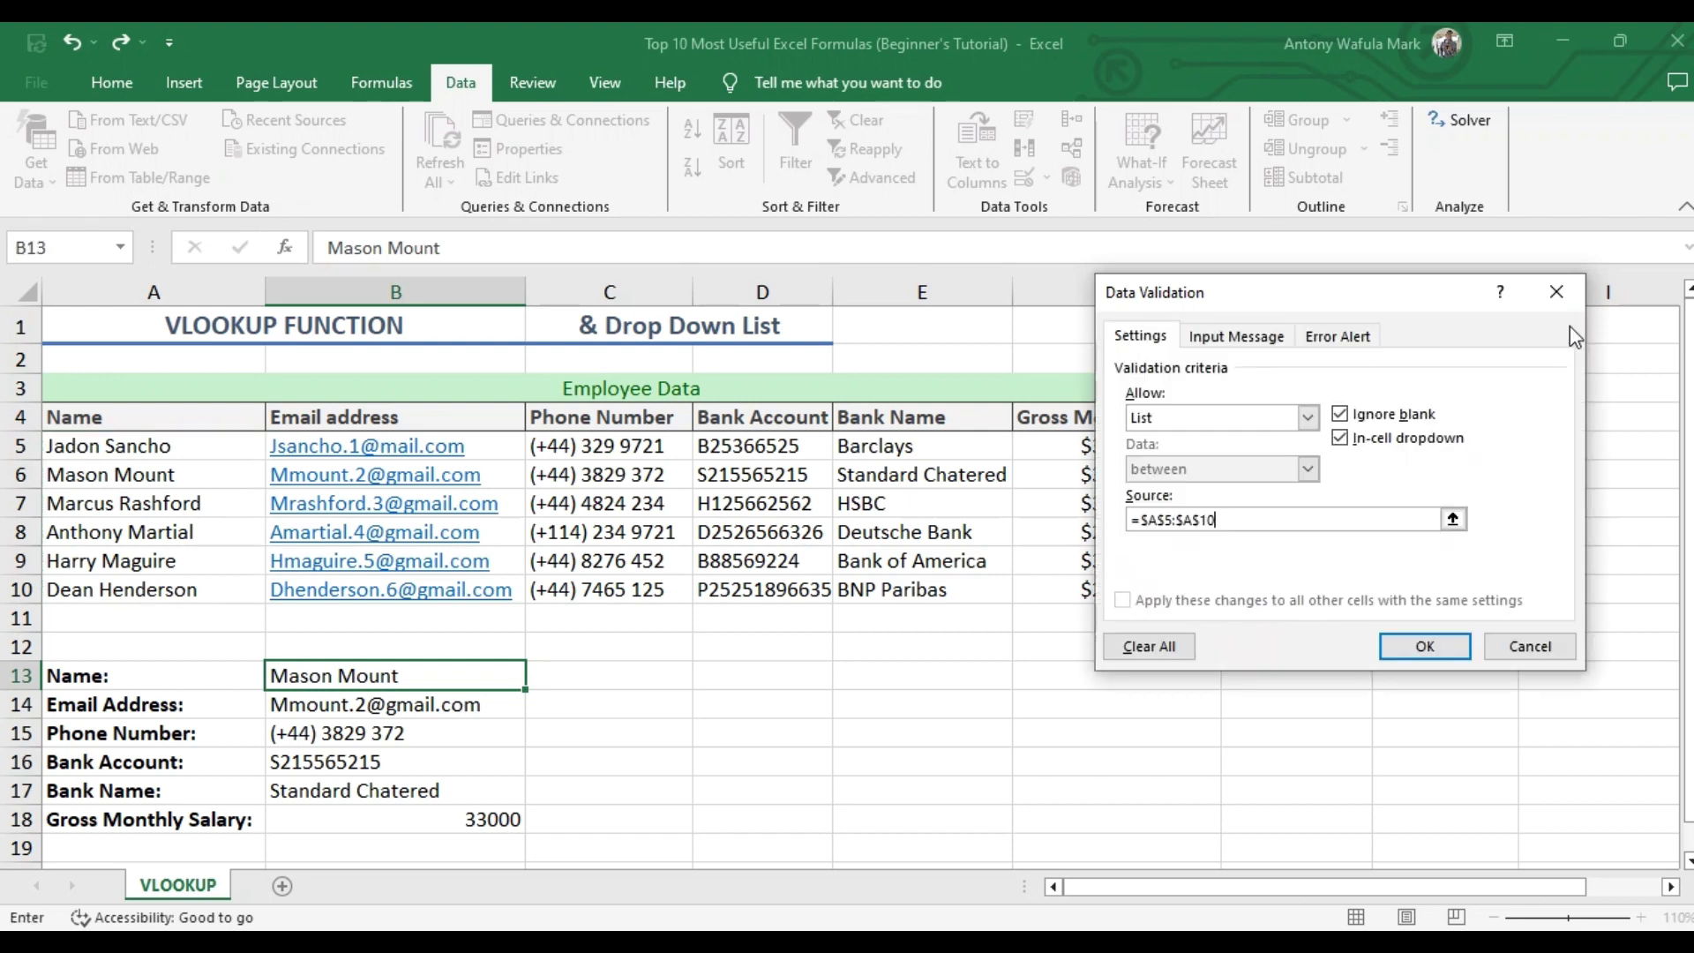
{"action": "left_click", "coordinate": [1424, 649]}
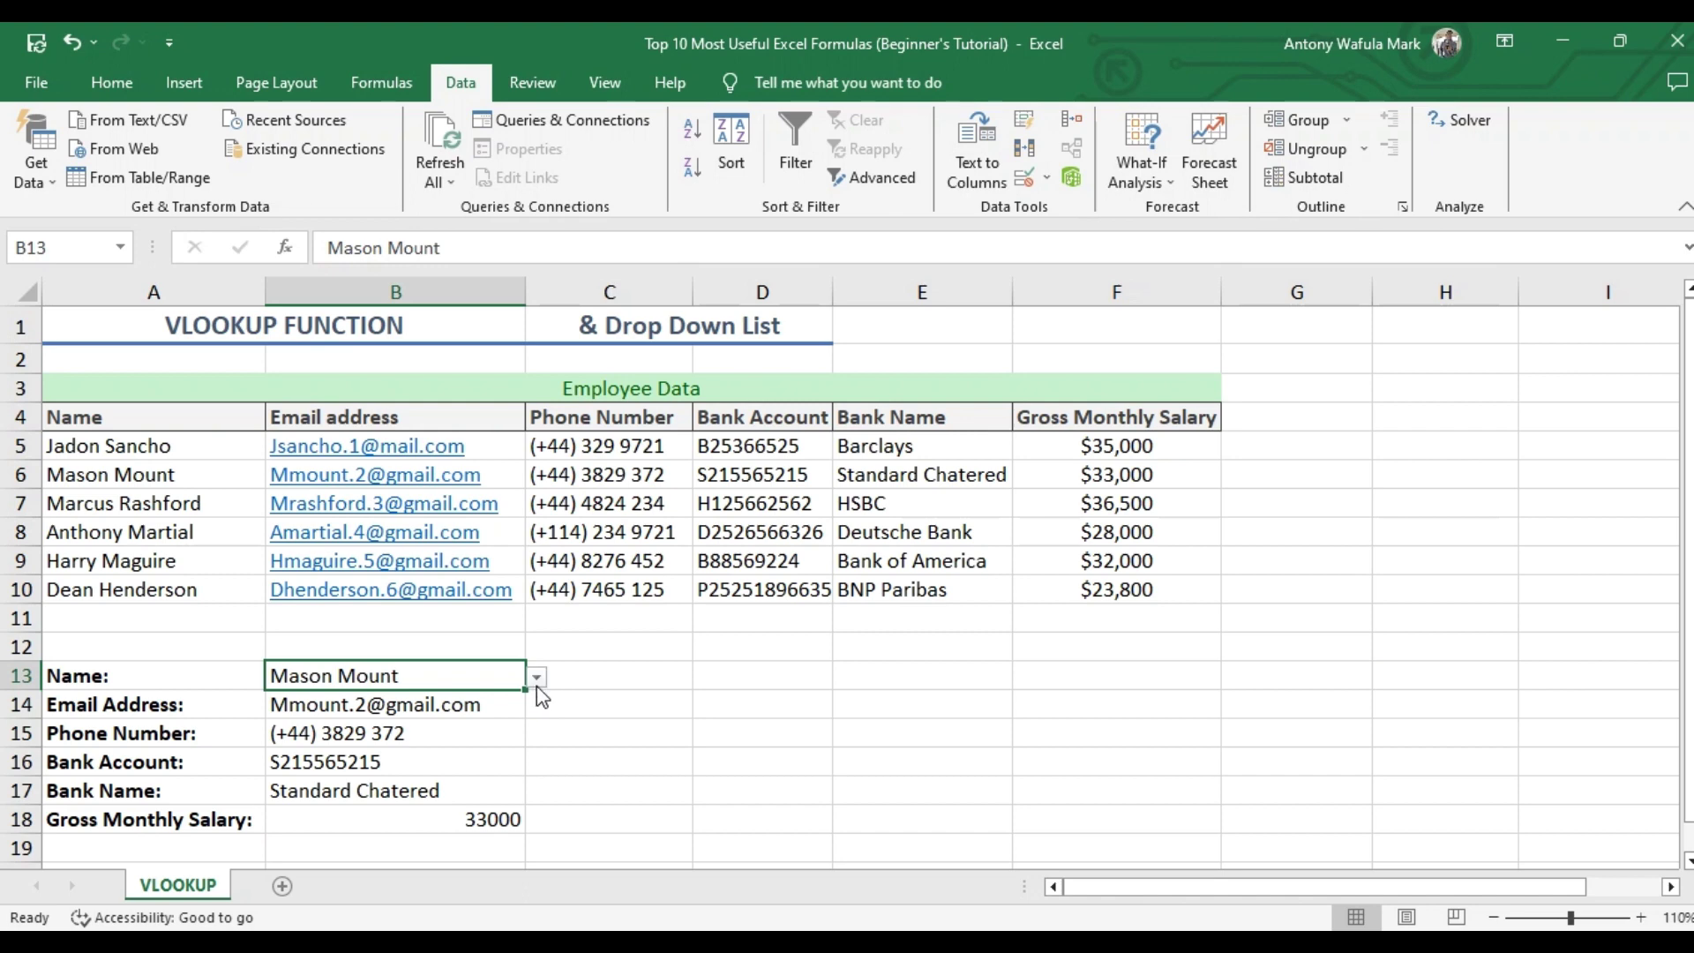
- Choose the employee listed in A8 from the drop-down in B13 and check the looked-up details in B14:B18
{"action": "left_click", "coordinate": [537, 677]}
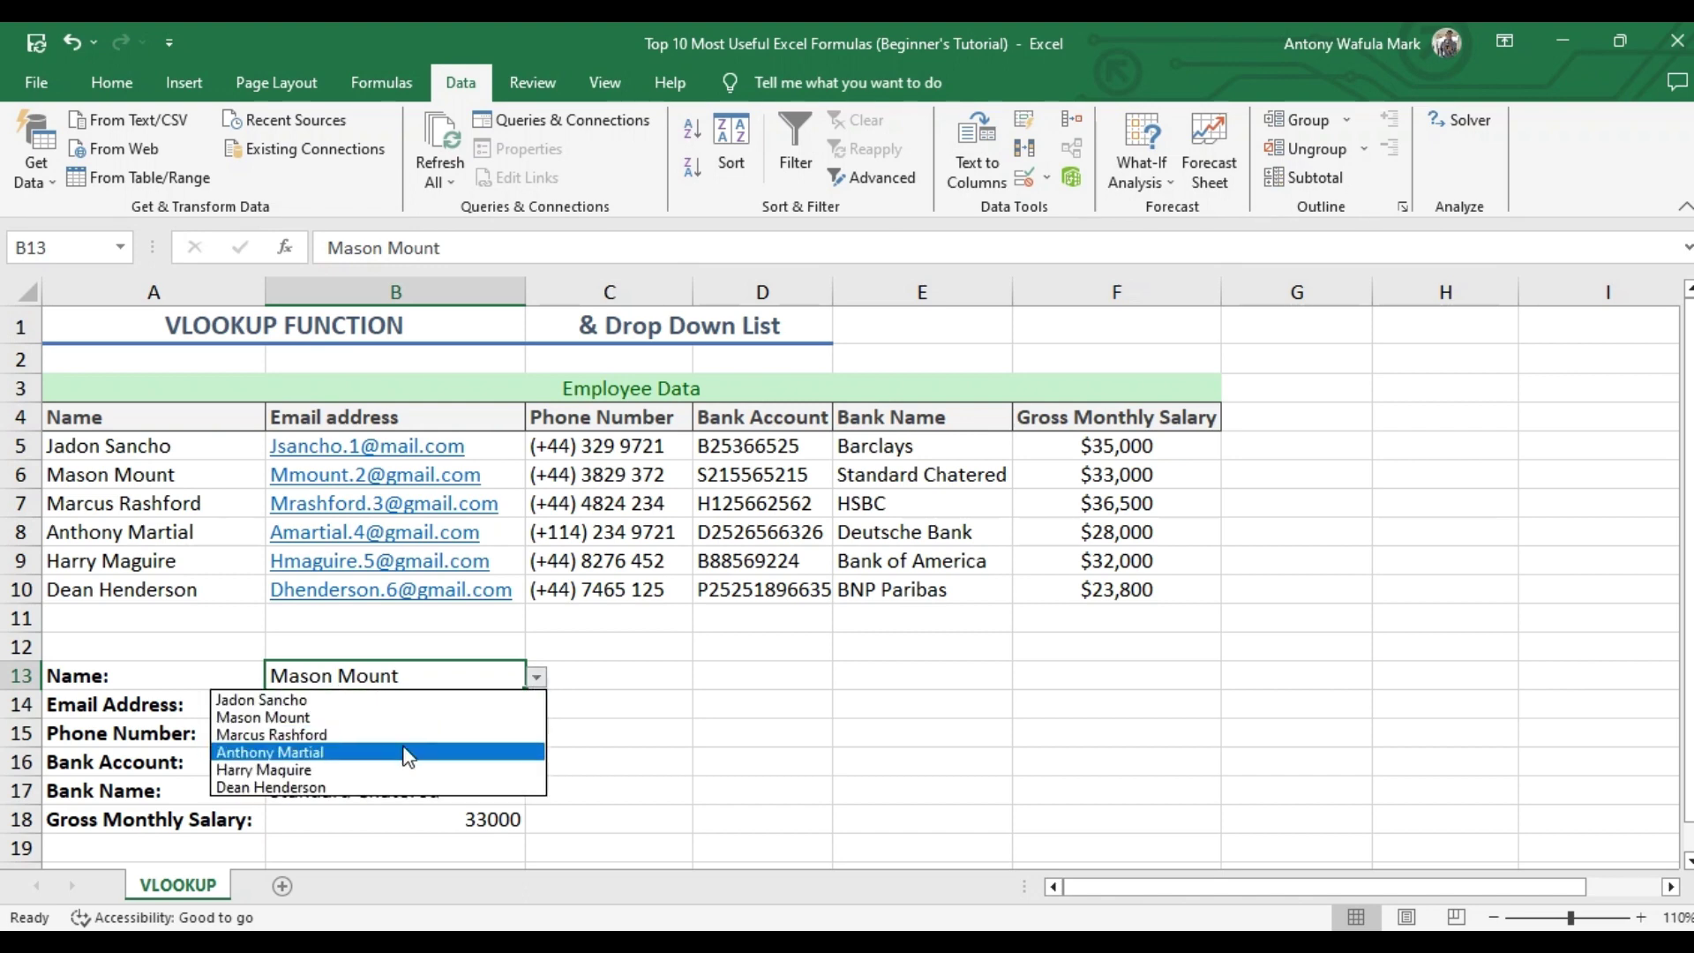
{"action": "left_click", "coordinate": [383, 759]}
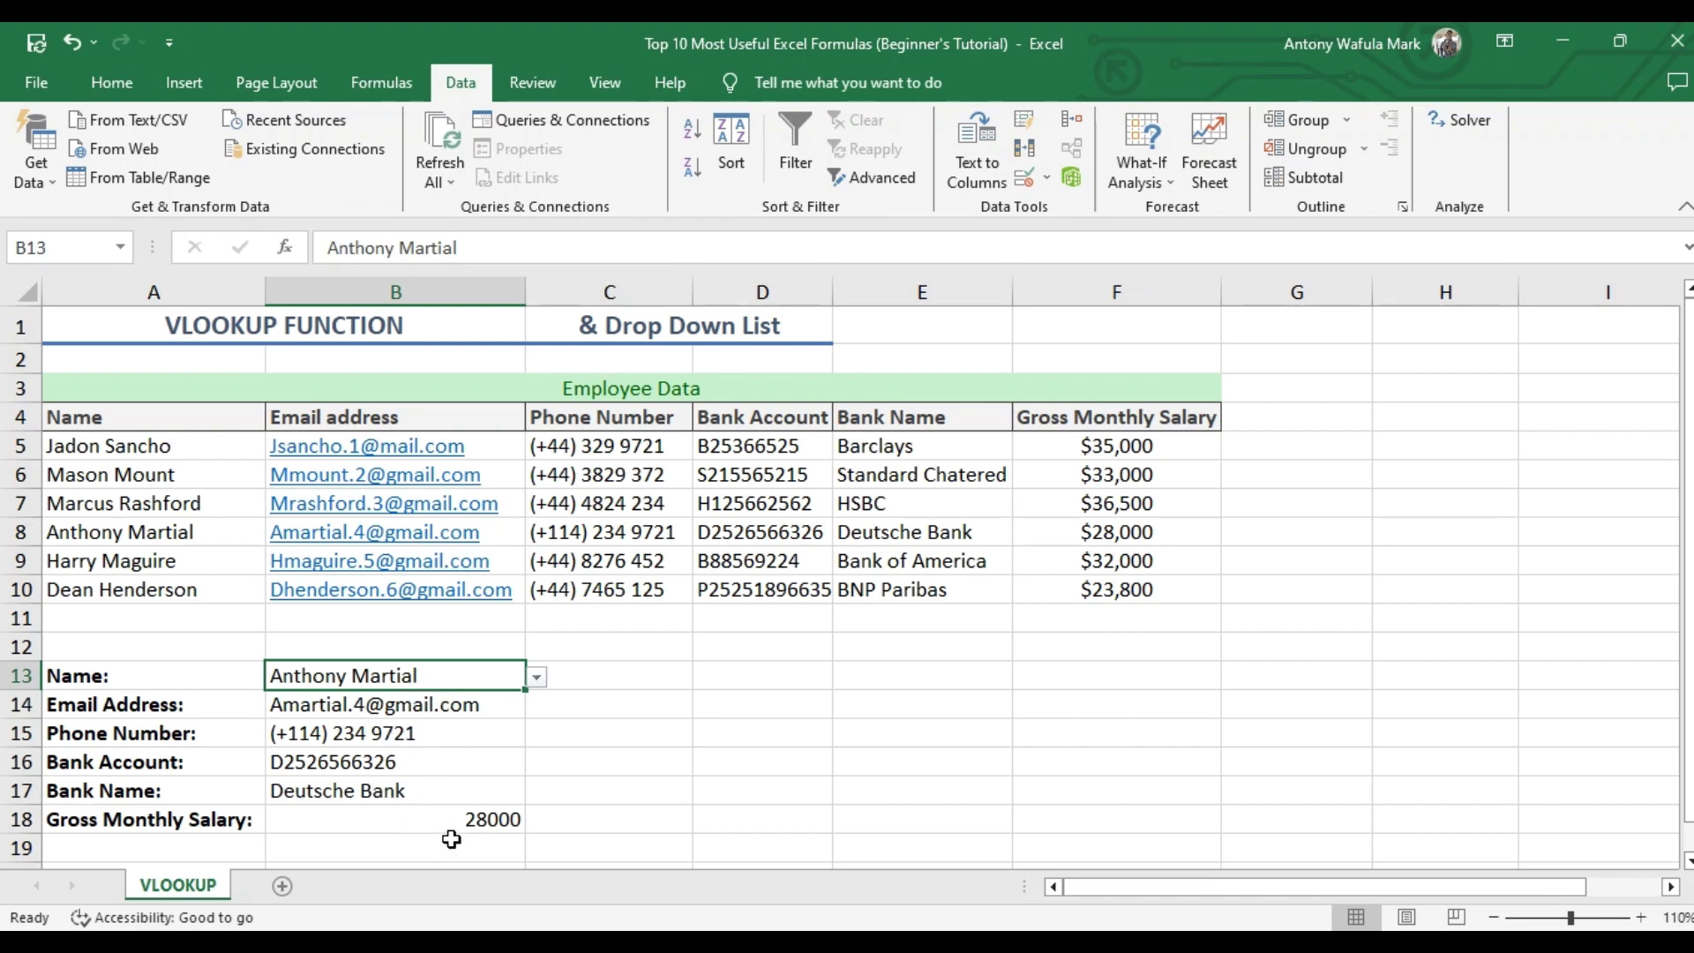
{"action": "left_click_drag", "start_coordinate": [454, 706], "coordinate": [444, 816]}
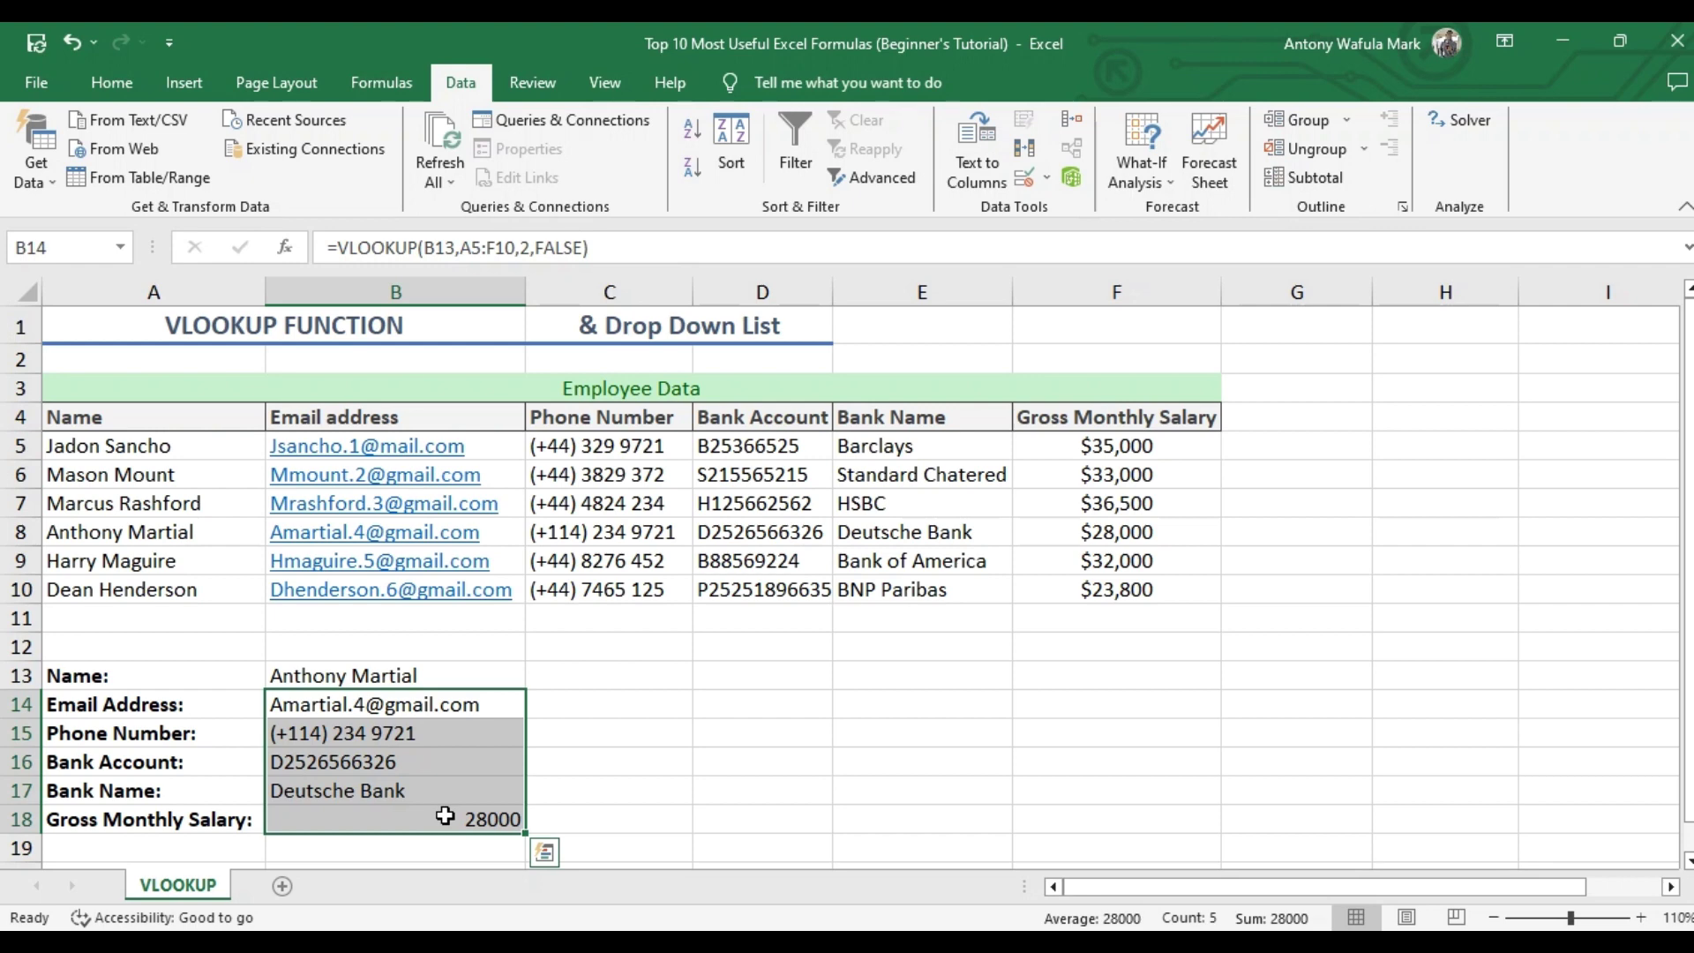
{"action": "left_click", "coordinate": [667, 761]}
- Switch the lookup name in B13 to the employee listed in A10 using the cell's drop-down list
{"action": "left_click", "coordinate": [447, 666]}
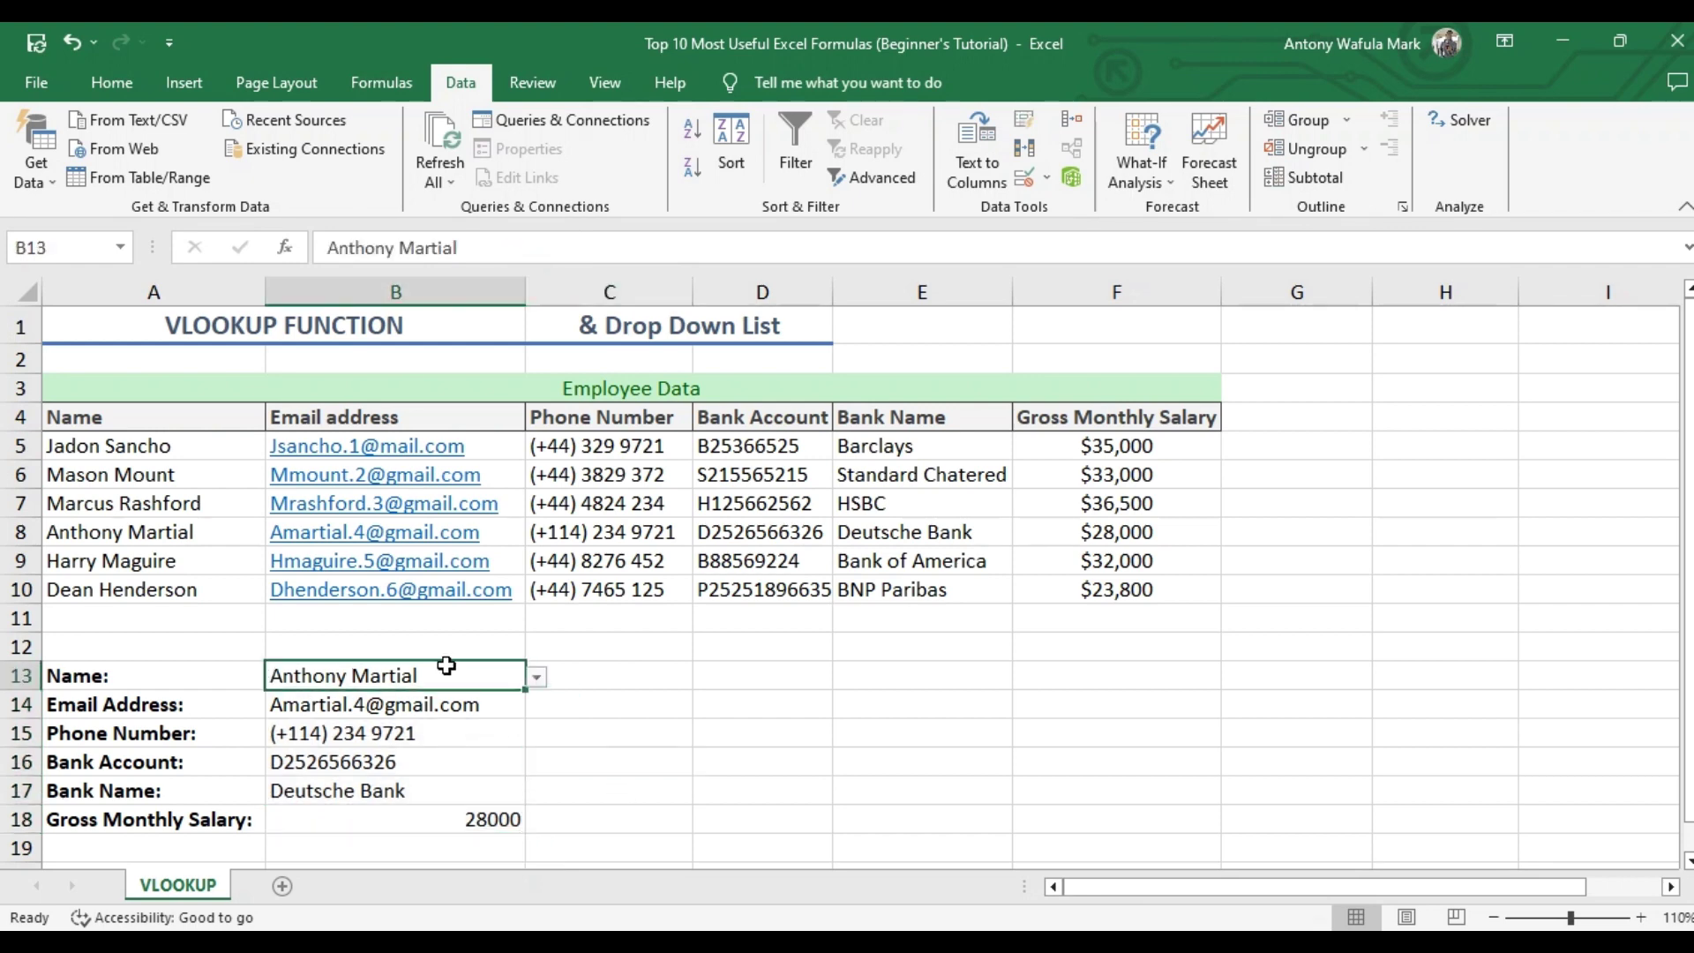
{"action": "left_click", "coordinate": [536, 677]}
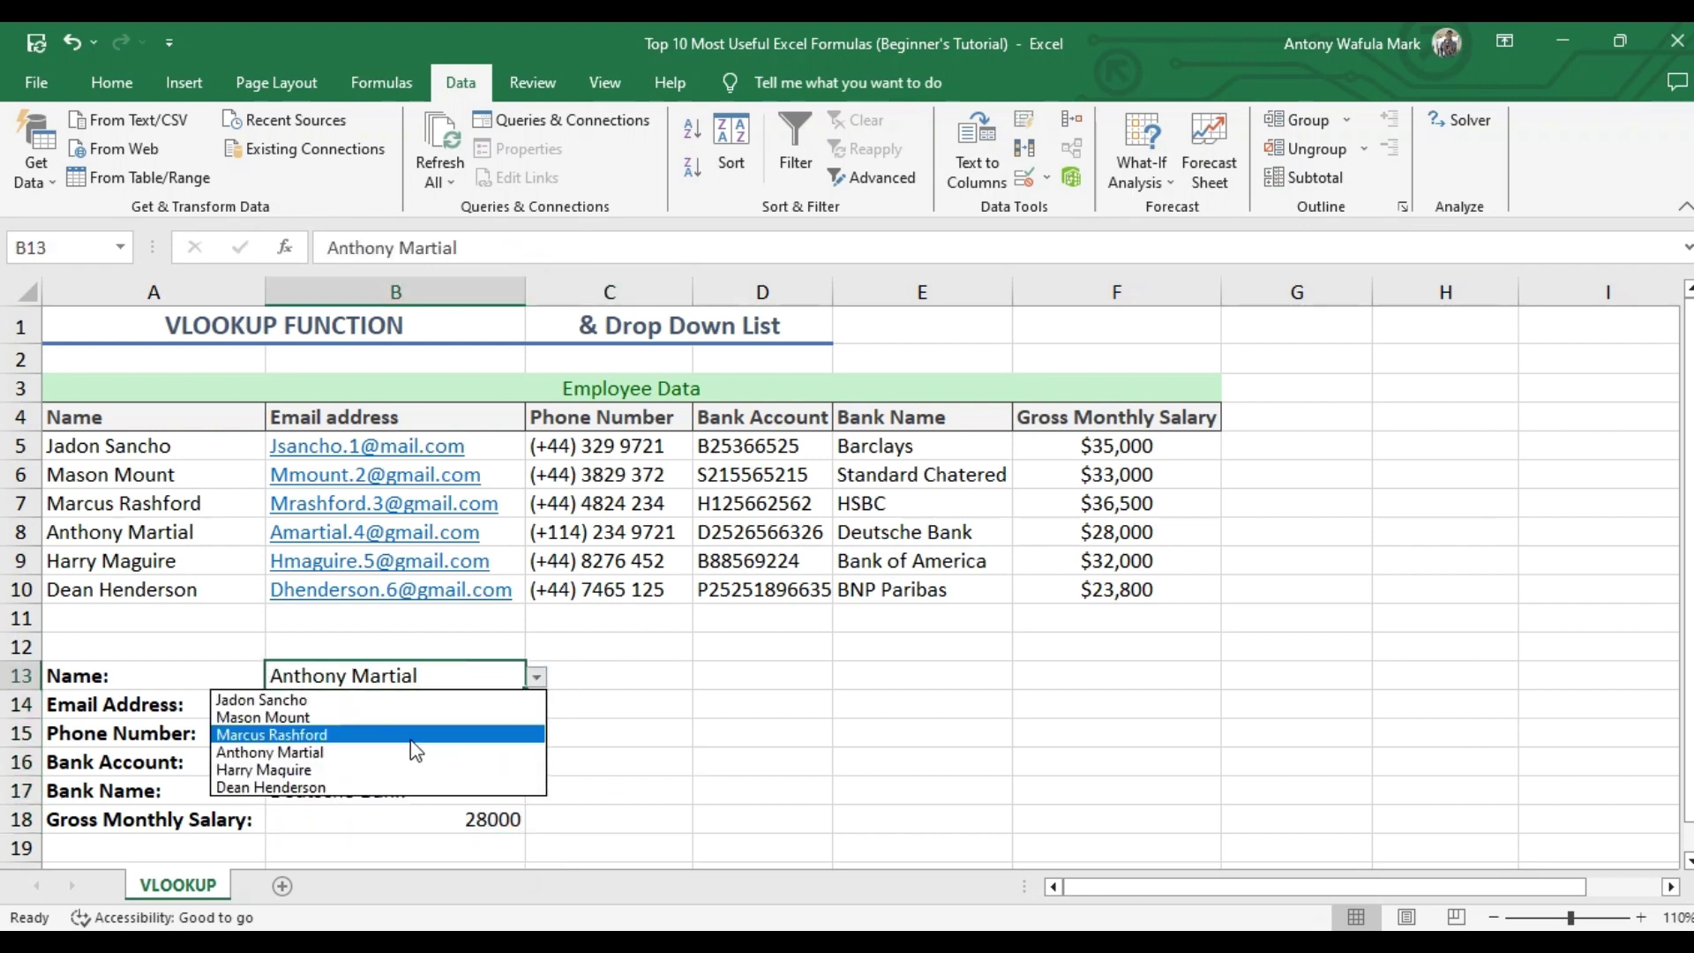
{"action": "left_click", "coordinate": [385, 788]}
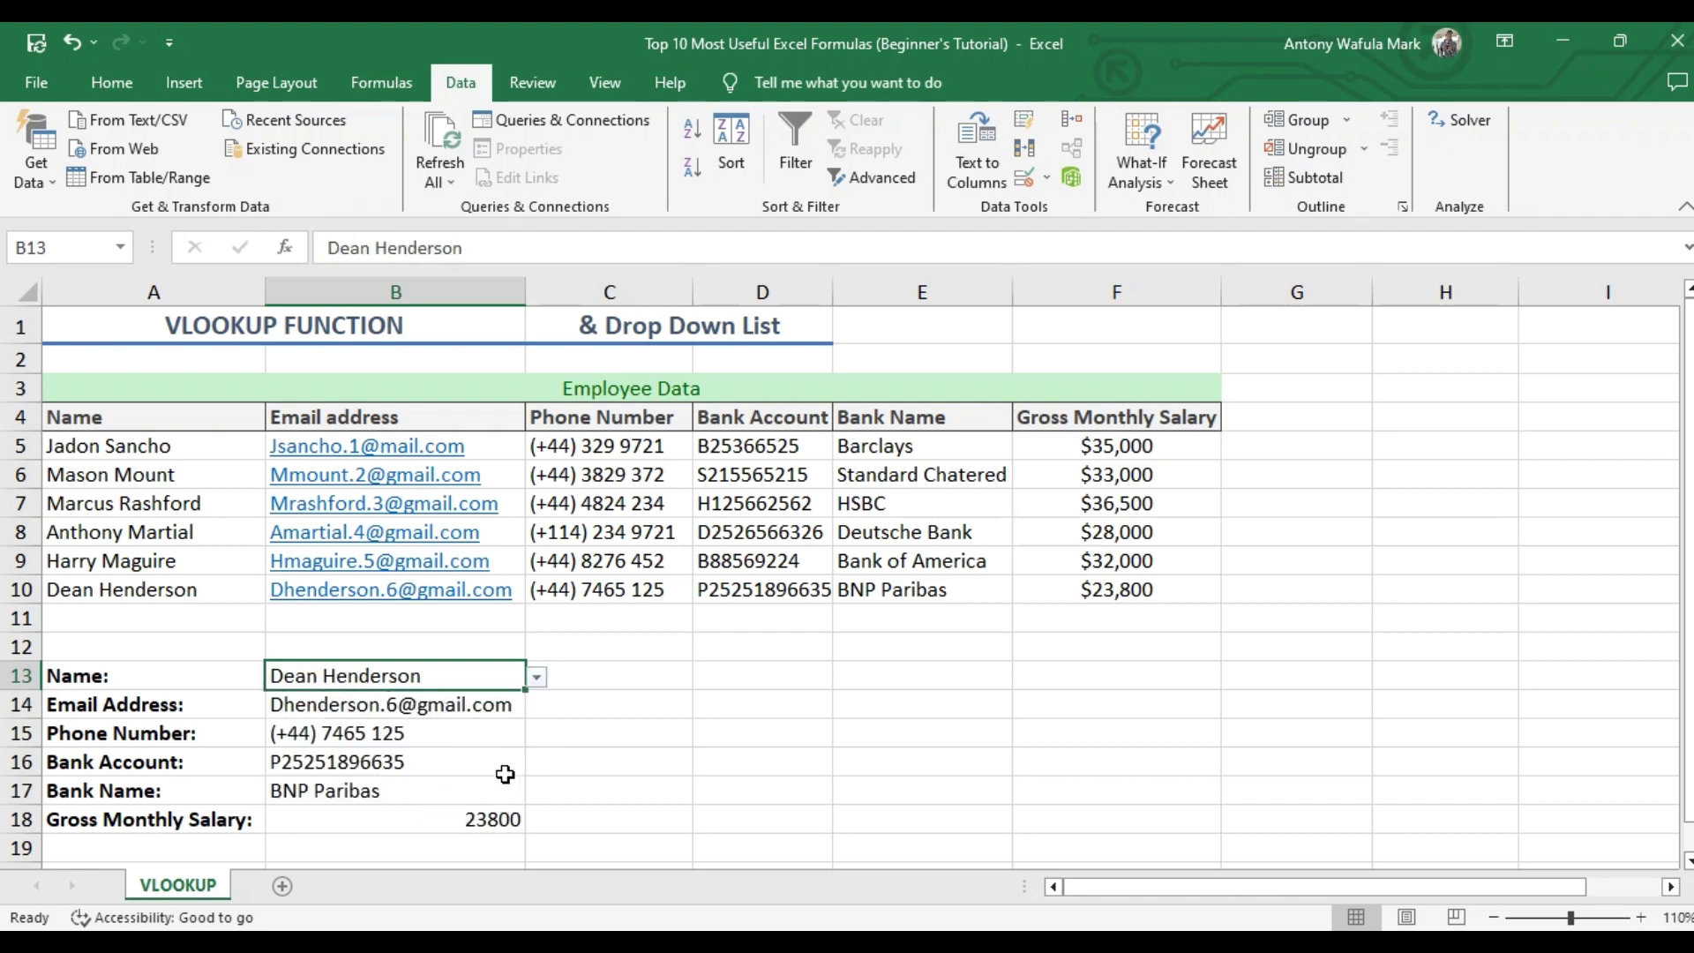
{"action": "left_click", "coordinate": [647, 703]}
{"action": "left_click", "coordinate": [494, 683]}
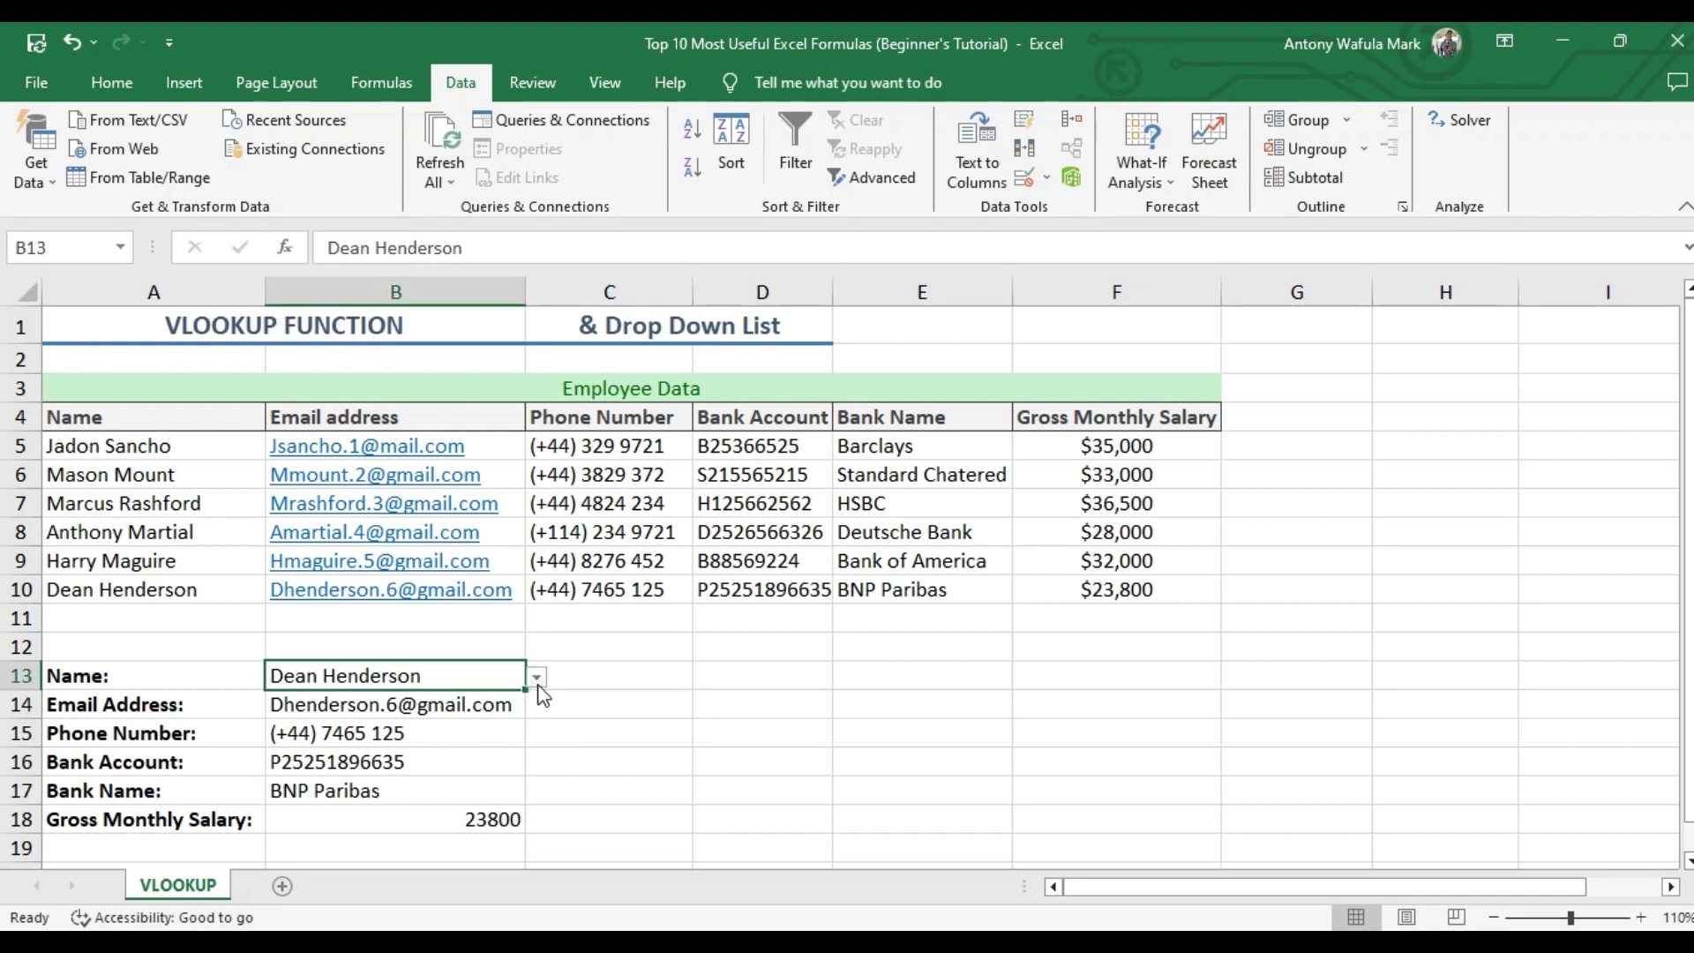